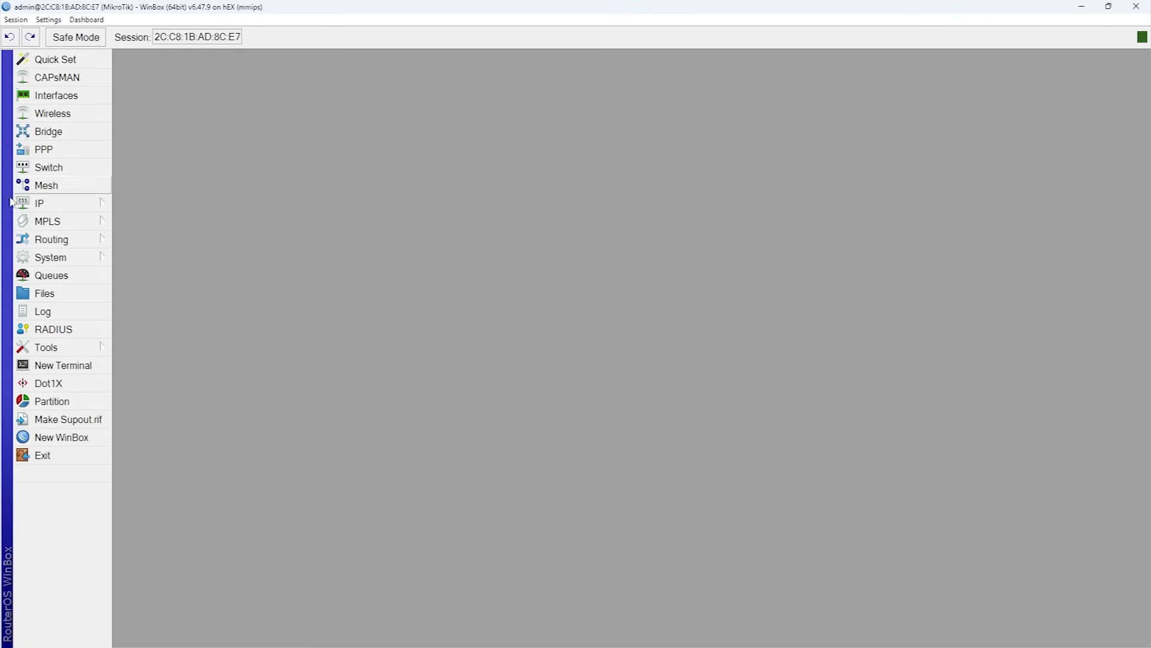
Check the Hotspot users, server profiles and servers in WinBox and confirm none exist.
{"action": "left_click", "coordinate": [158, 368]}
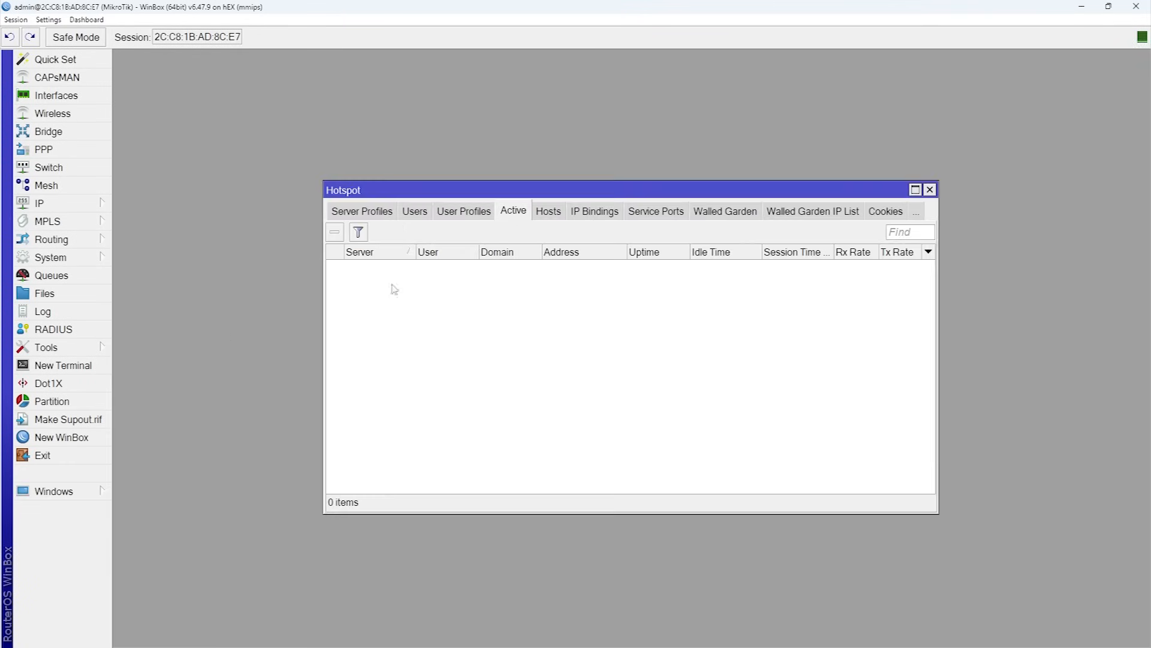
{"action": "left_click", "coordinate": [415, 211]}
{"action": "left_click", "coordinate": [362, 211]}
{"action": "left_click", "coordinate": [349, 211]}
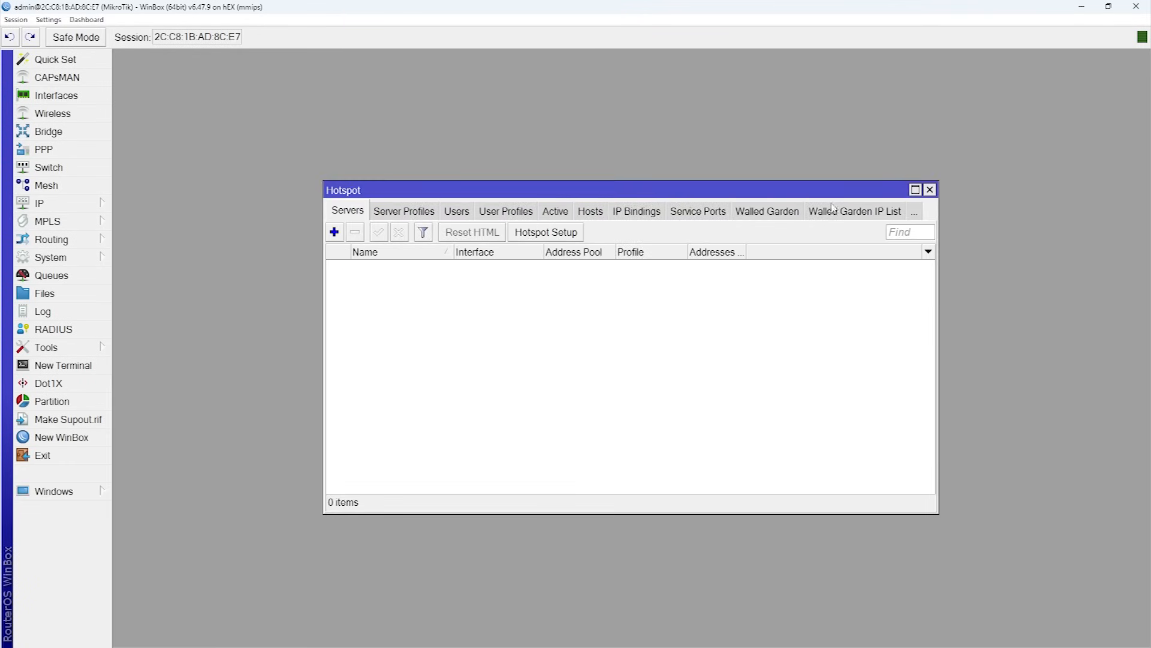
{"action": "left_click", "coordinate": [929, 190]}
Check PPP servers, interfaces and profiles (only two defaults), then bring up the System menu.
{"action": "left_click", "coordinate": [79, 150]}
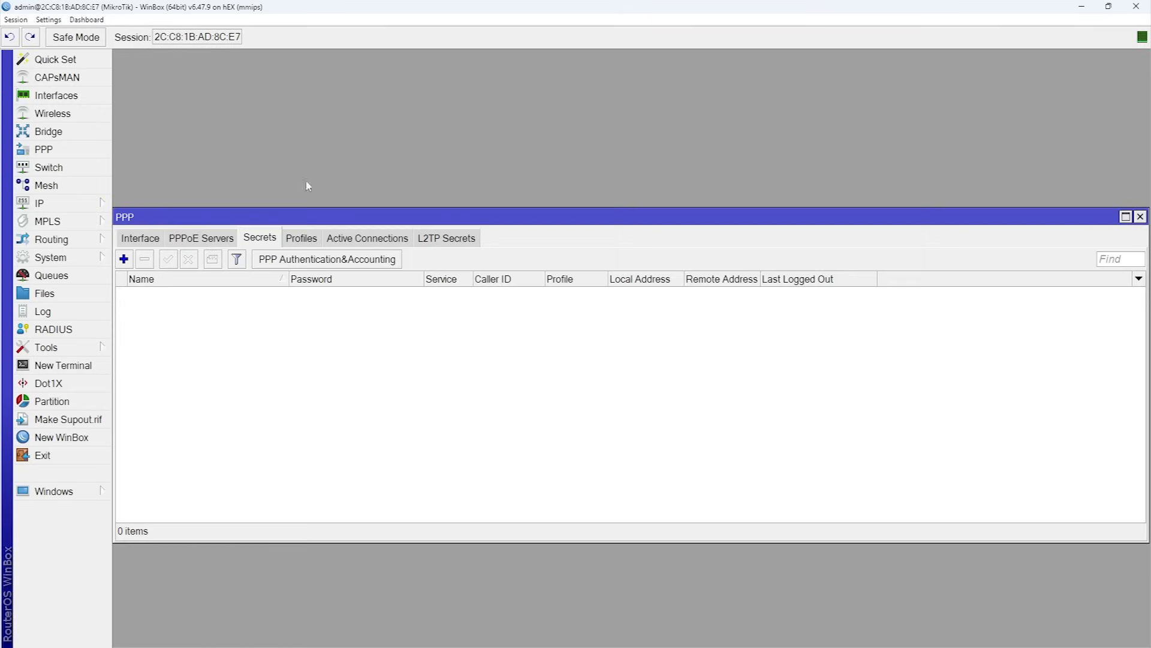
{"action": "left_click", "coordinate": [204, 239]}
{"action": "left_click", "coordinate": [150, 239]}
{"action": "left_click", "coordinate": [301, 238]}
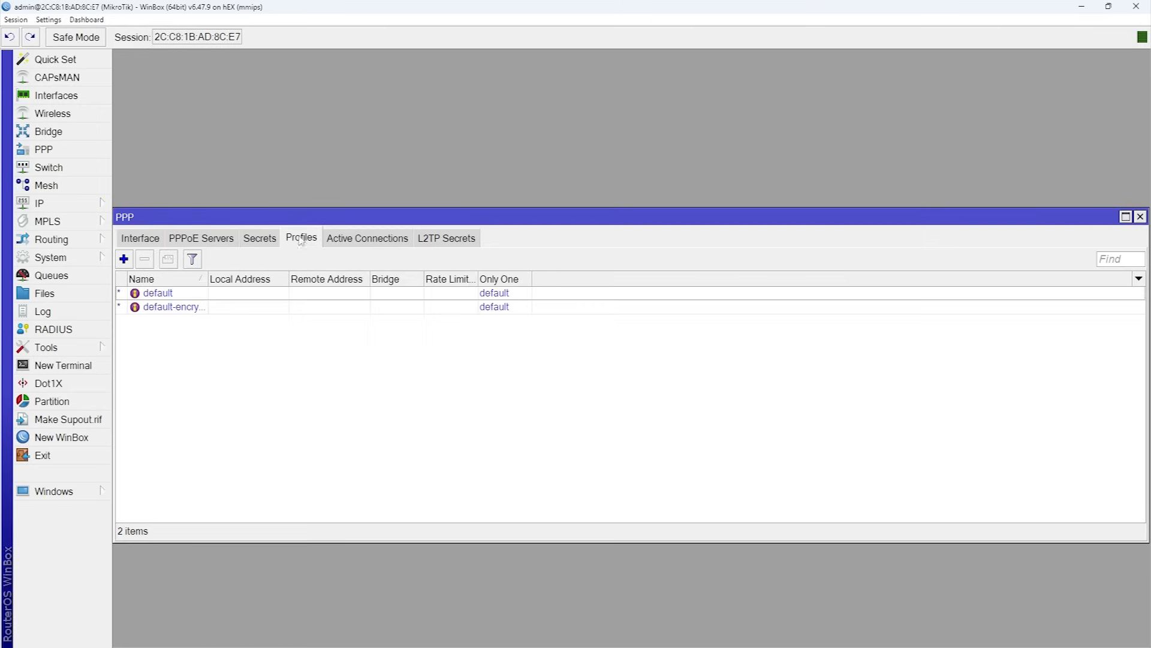
{"action": "left_click", "coordinate": [1140, 217]}
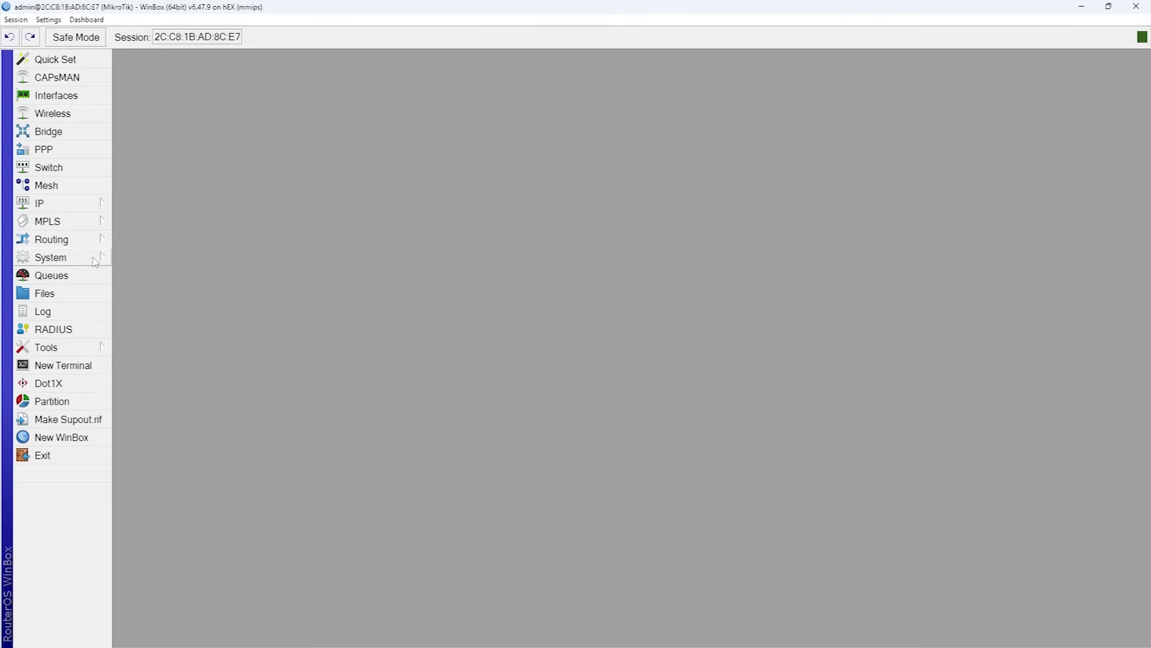
{"action": "left_click", "coordinate": [94, 262]}
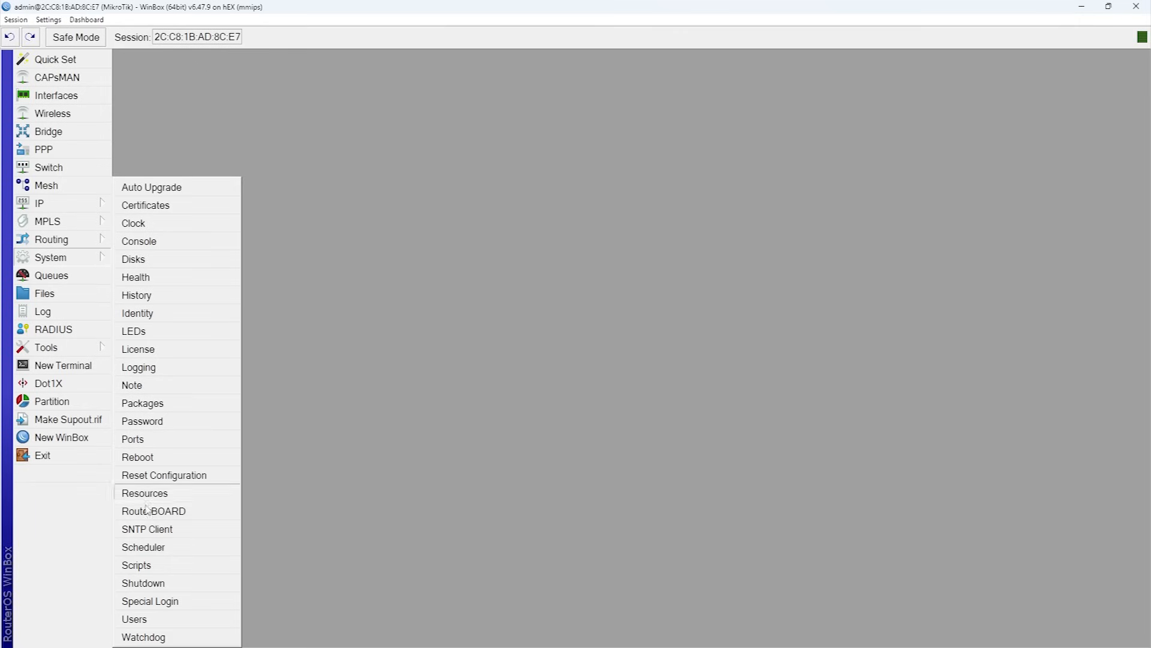
Create router user 'apimikrotik' in the full group with a password, next to the default admin.
{"action": "left_click", "coordinate": [161, 617]}
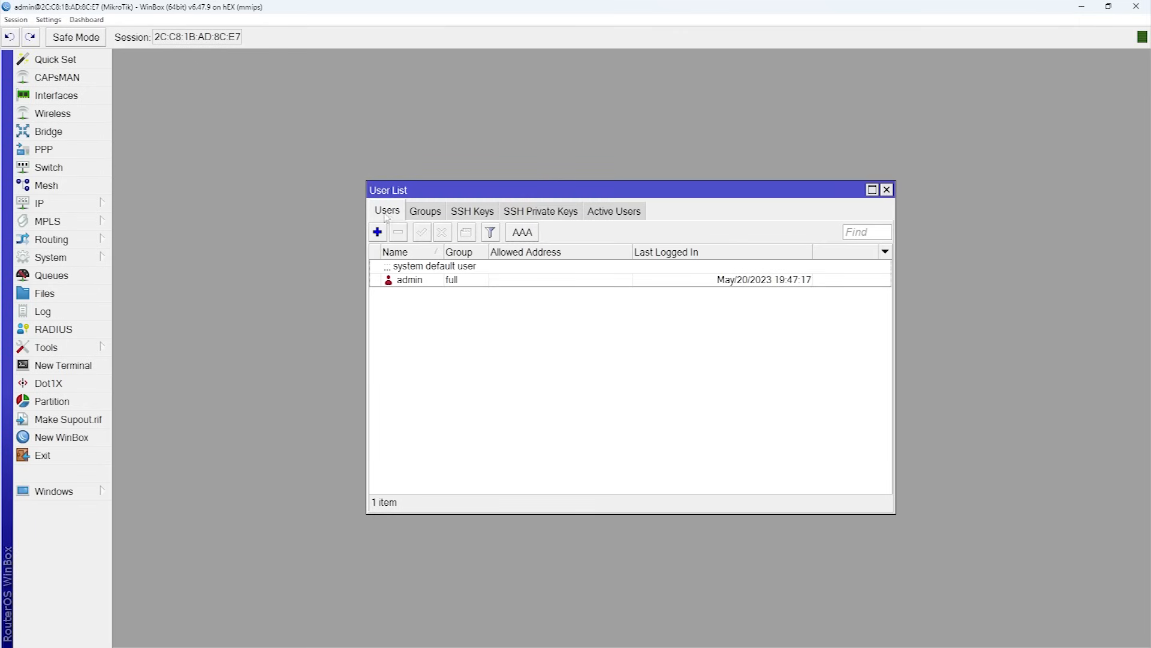
{"action": "left_click", "coordinate": [378, 234]}
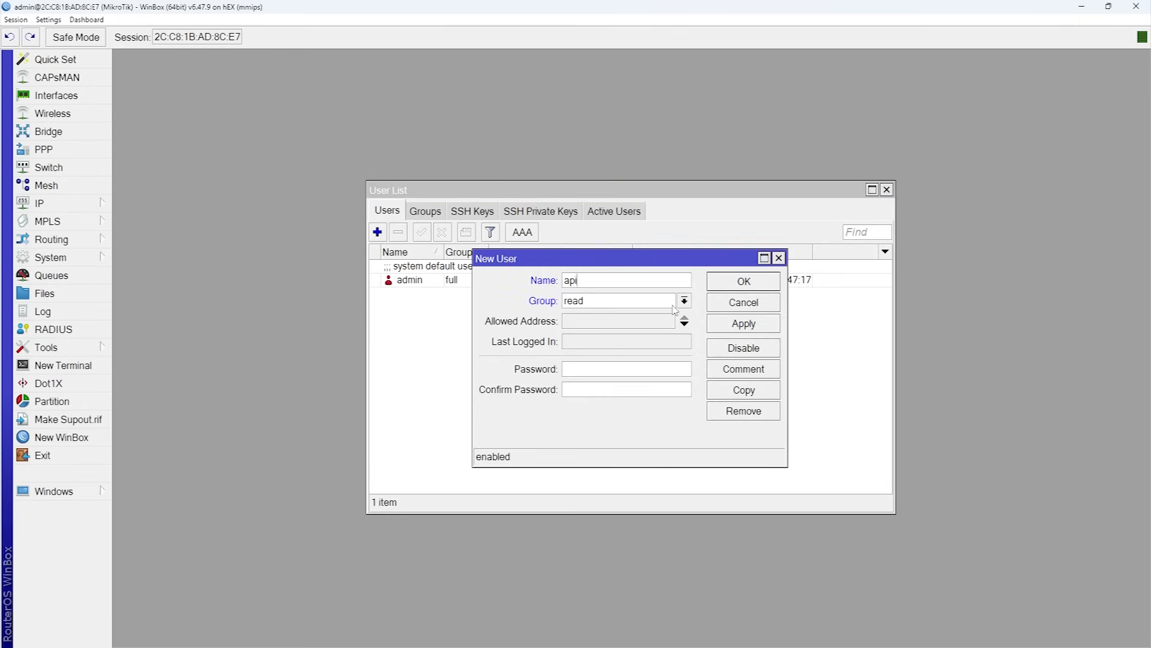
{"action": "left_click", "coordinate": [674, 310]}
{"action": "left_click", "coordinate": [636, 322]}
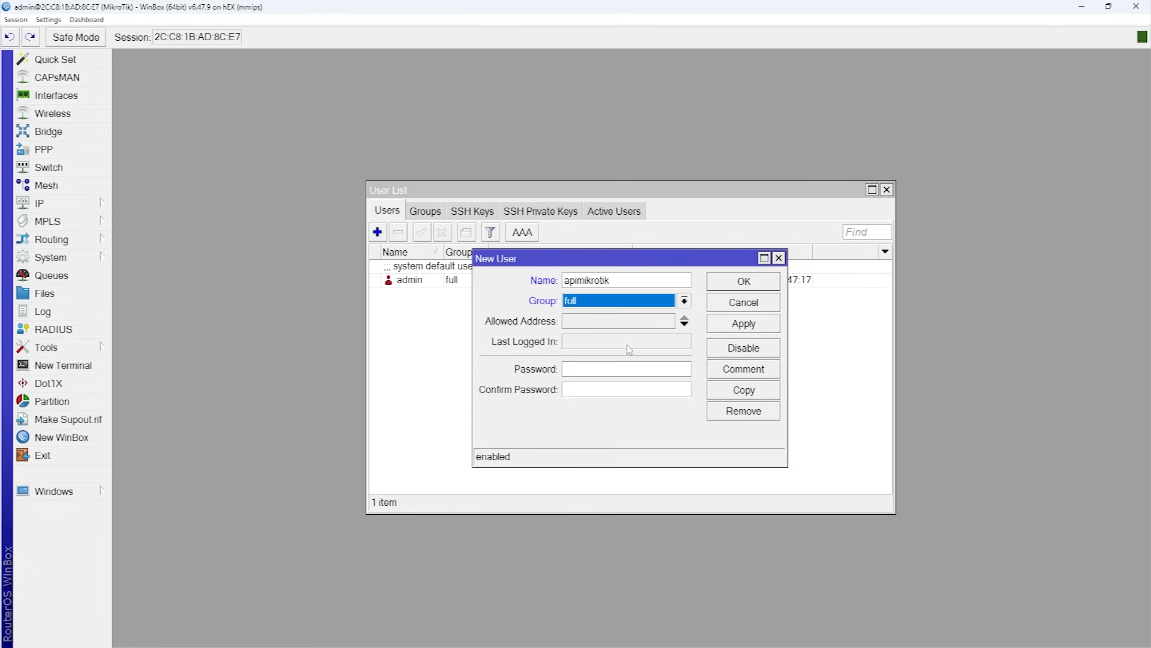
{"action": "left_click", "coordinate": [629, 368]}
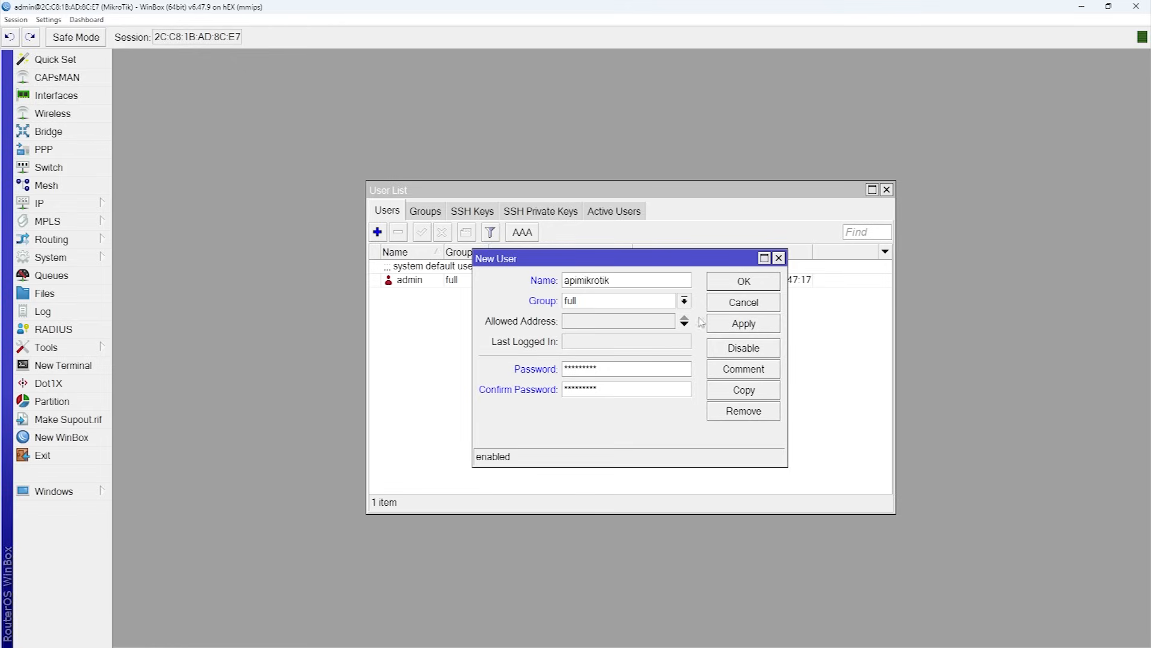
{"action": "left_click", "coordinate": [735, 324]}
{"action": "left_click", "coordinate": [748, 286]}
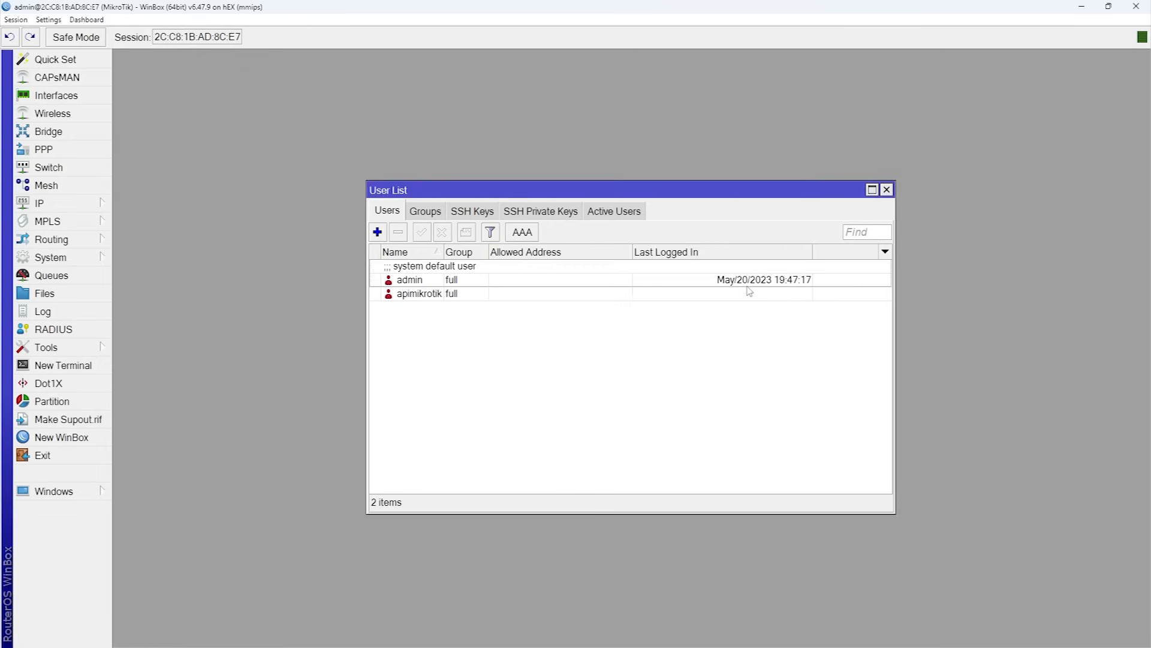
{"action": "left_click", "coordinate": [434, 285]}
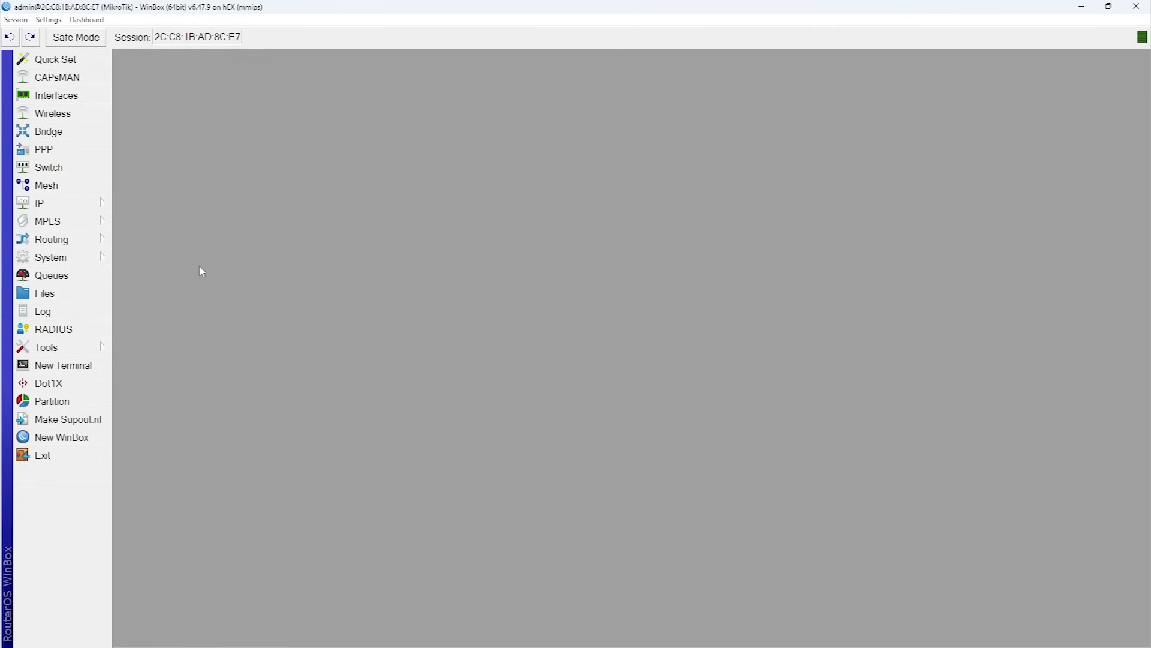
{"action": "left_click", "coordinate": [1091, 8]}
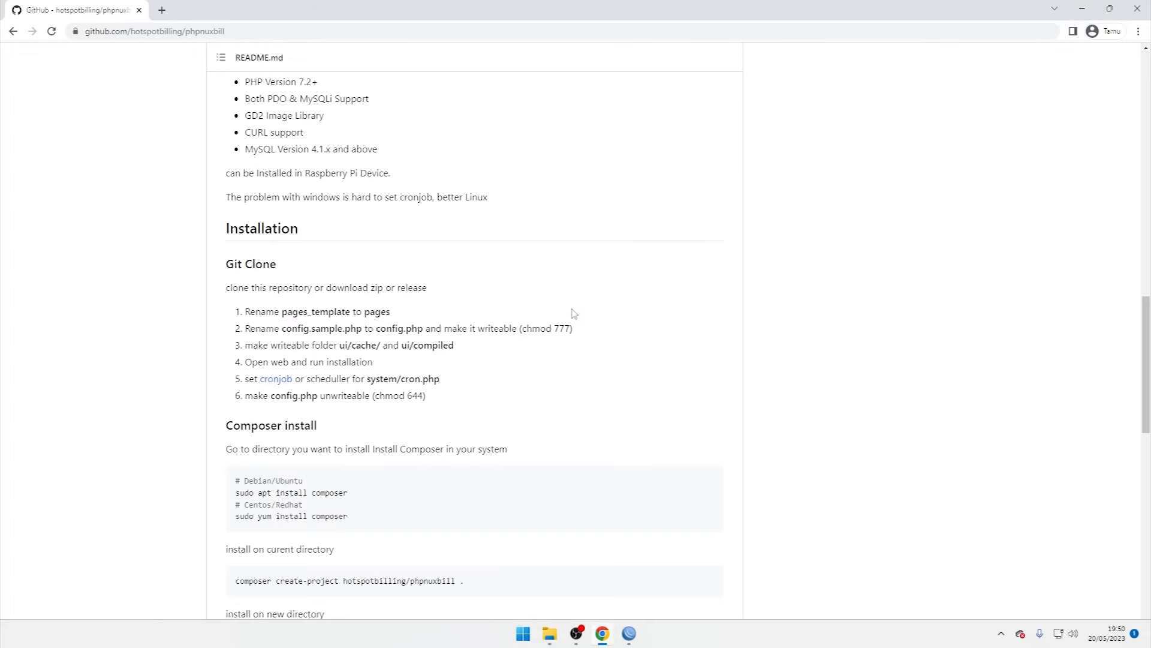
{"action": "scroll", "coordinate": [575, 314], "scroll_direction": "up", "scroll_amount": 15}
{"action": "scroll", "coordinate": [575, 317], "scroll_direction": "up", "scroll_amount": 3}
{"action": "scroll", "coordinate": [575, 322], "scroll_direction": "down", "scroll_amount": 11}
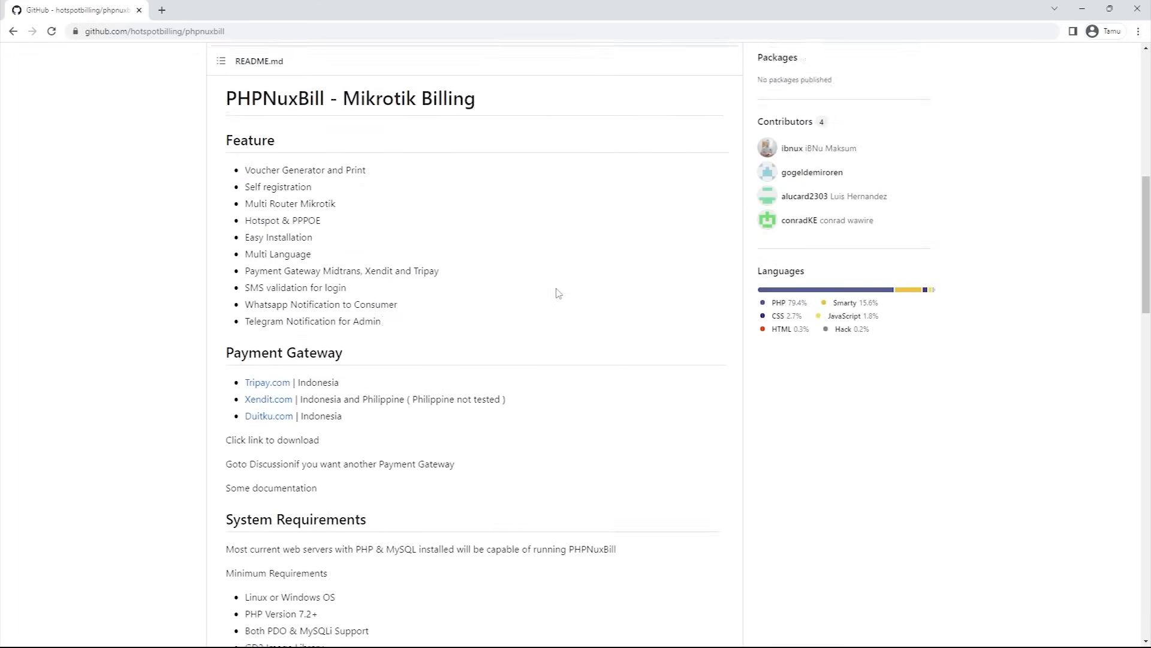
{"action": "scroll", "coordinate": [328, 286], "scroll_direction": "down", "scroll_amount": 3}
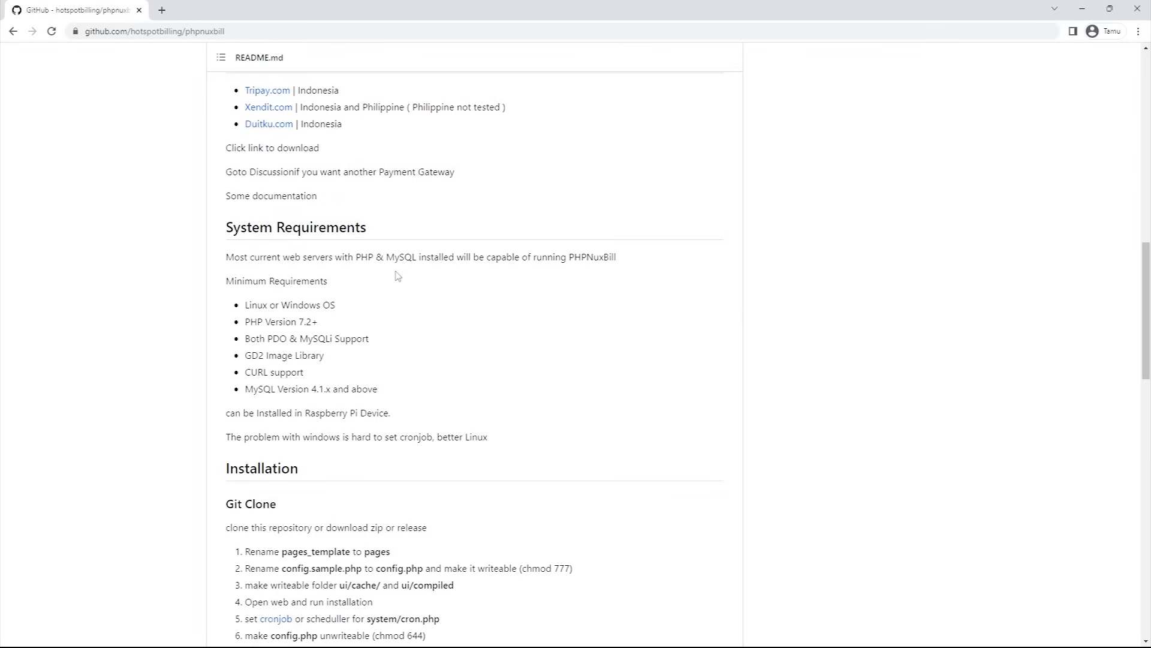
{"action": "scroll", "coordinate": [305, 337], "scroll_direction": "down", "scroll_amount": 1}
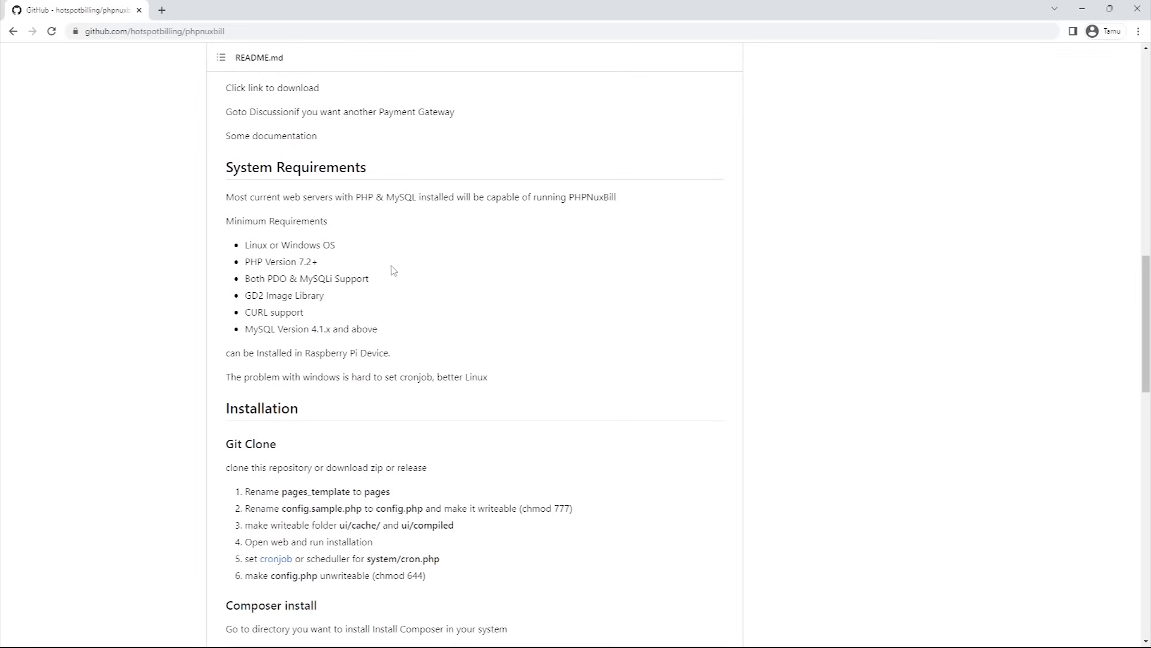
{"action": "left_click_drag", "start_coordinate": [318, 267], "coordinate": [275, 262]}
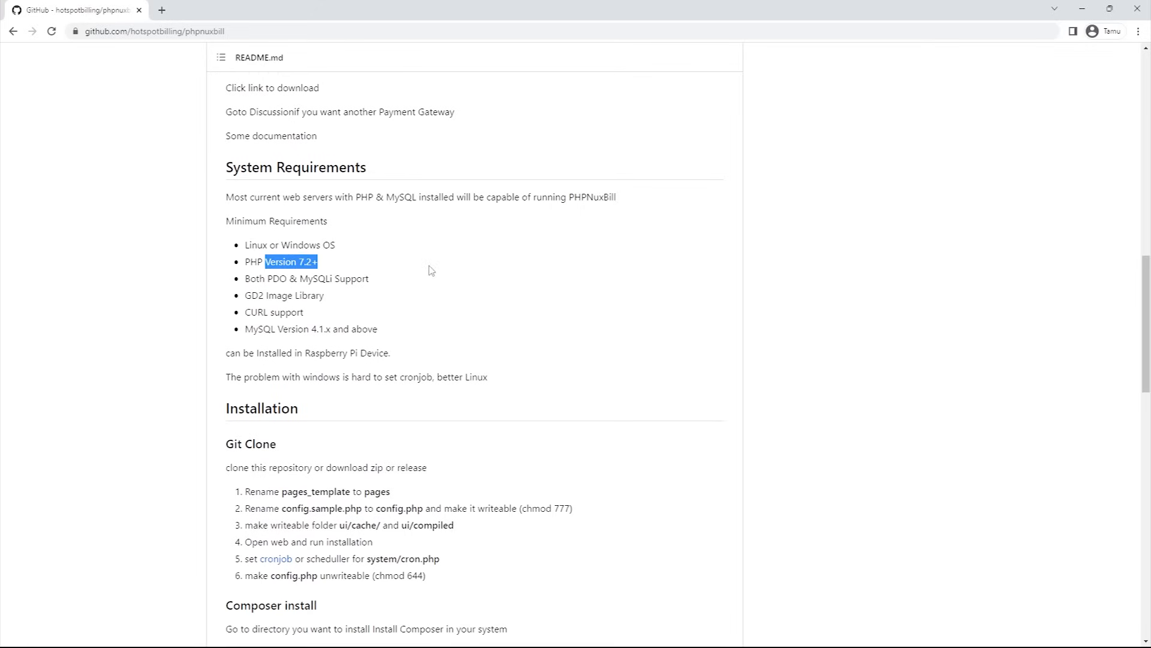
{"action": "scroll", "coordinate": [418, 334], "scroll_direction": "down", "scroll_amount": 1}
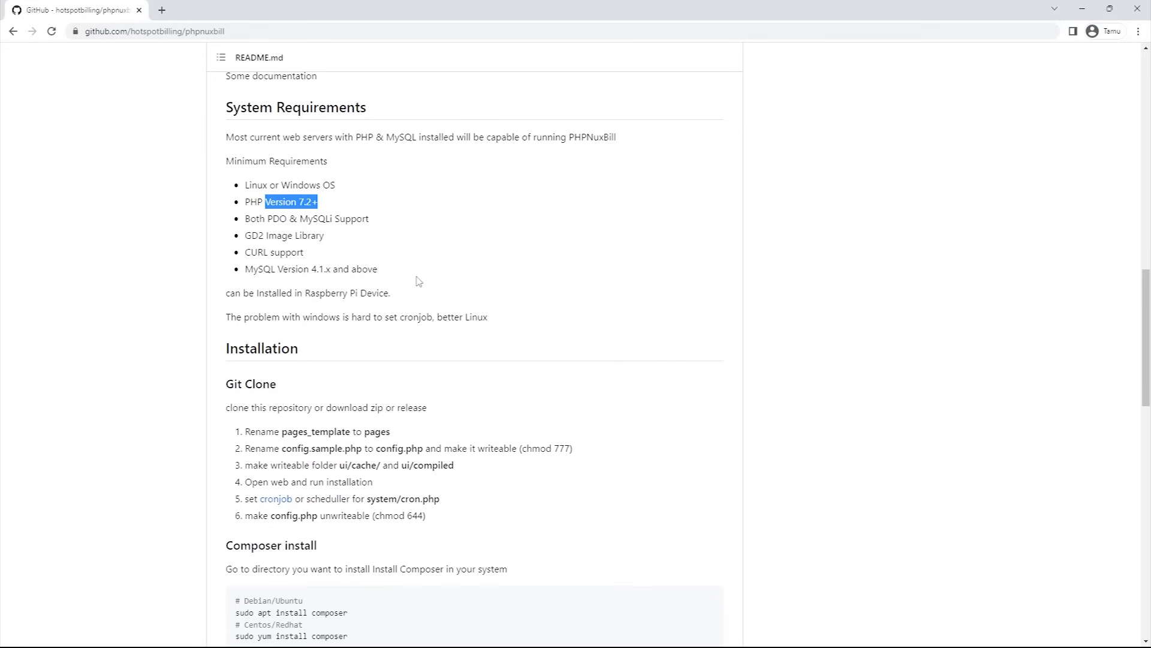
{"action": "scroll", "coordinate": [418, 281], "scroll_direction": "up", "scroll_amount": 1}
{"action": "left_click", "coordinate": [422, 280]}
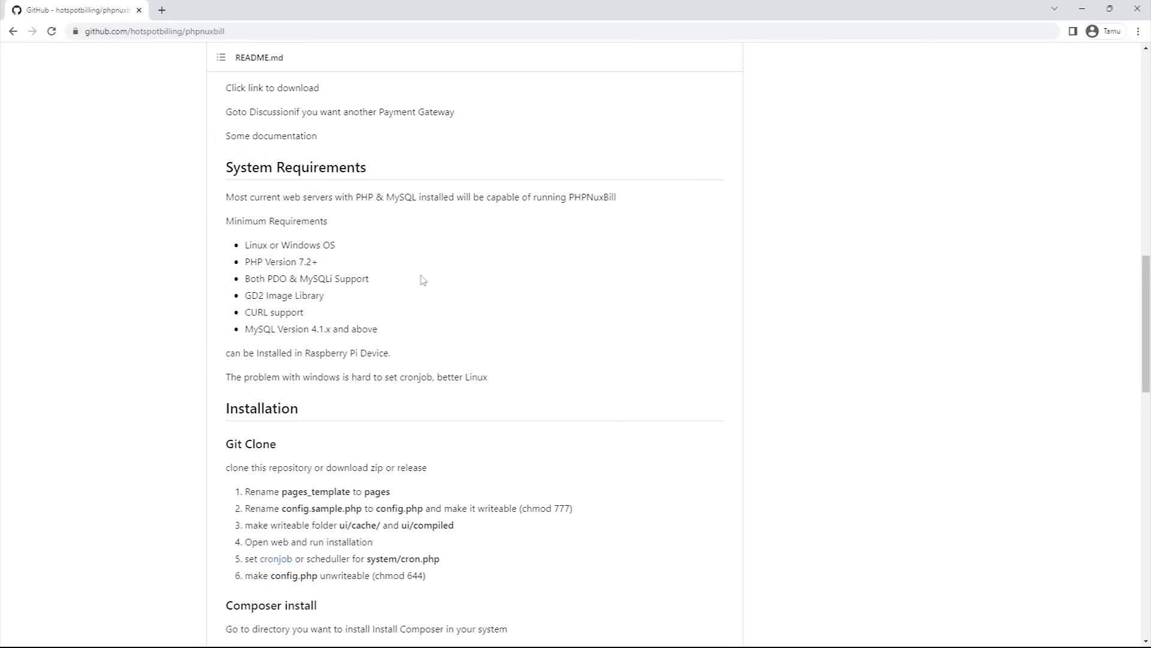
{"action": "scroll", "coordinate": [422, 280], "scroll_direction": "up", "scroll_amount": 15}
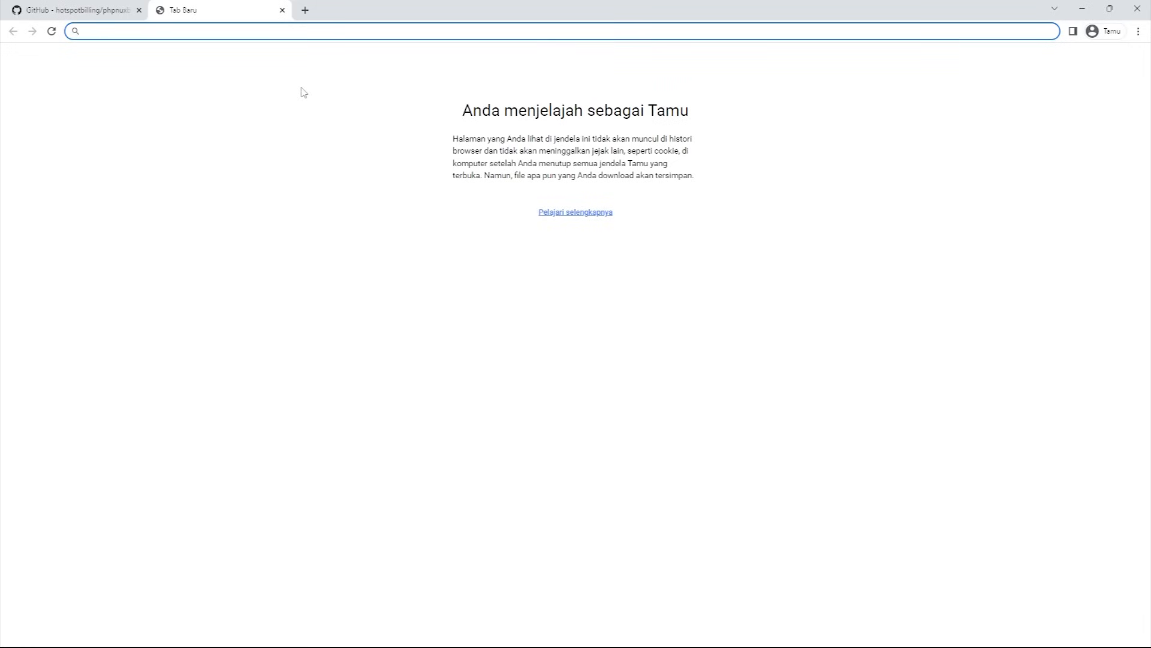
{"action": "type", "text": "xampp"}
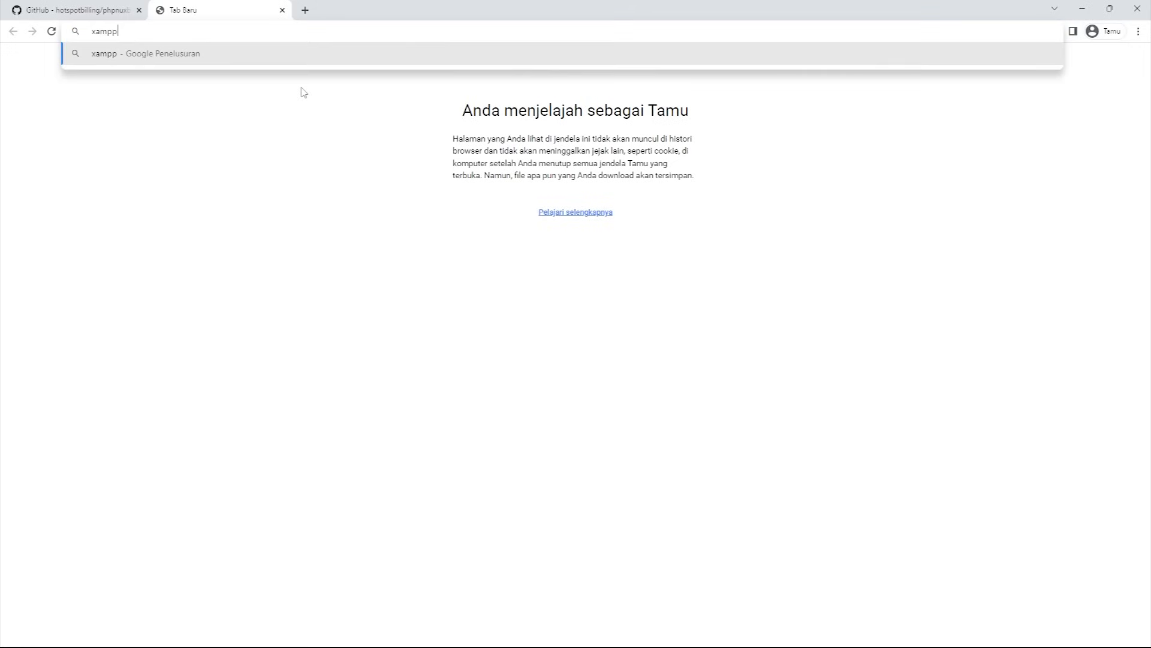
Search Google for xampp and skim the results.
{"action": "key", "text": "Return"}
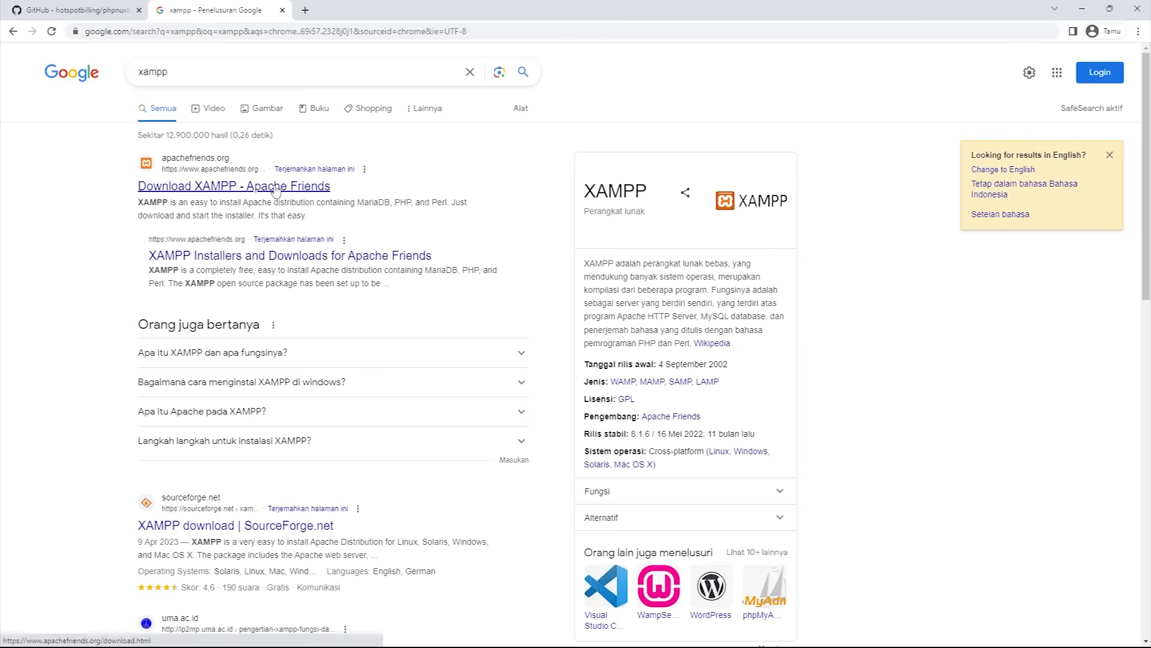
{"action": "scroll", "coordinate": [277, 216], "scroll_direction": "down", "scroll_amount": 2}
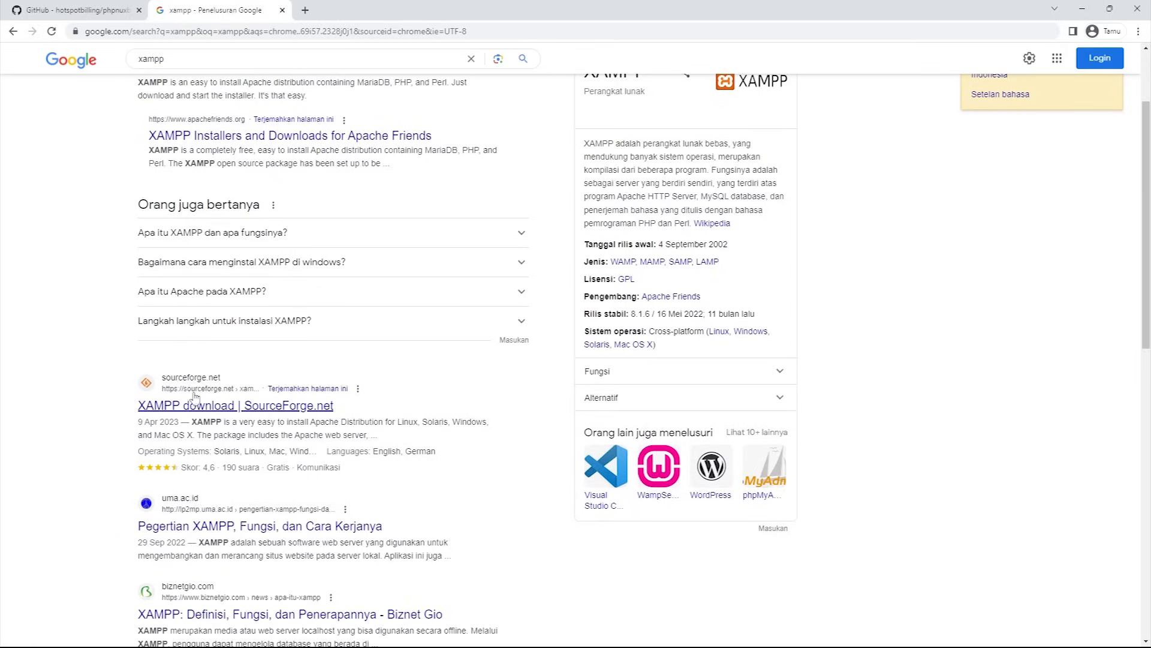
{"action": "scroll", "coordinate": [197, 393], "scroll_direction": "up", "scroll_amount": 2}
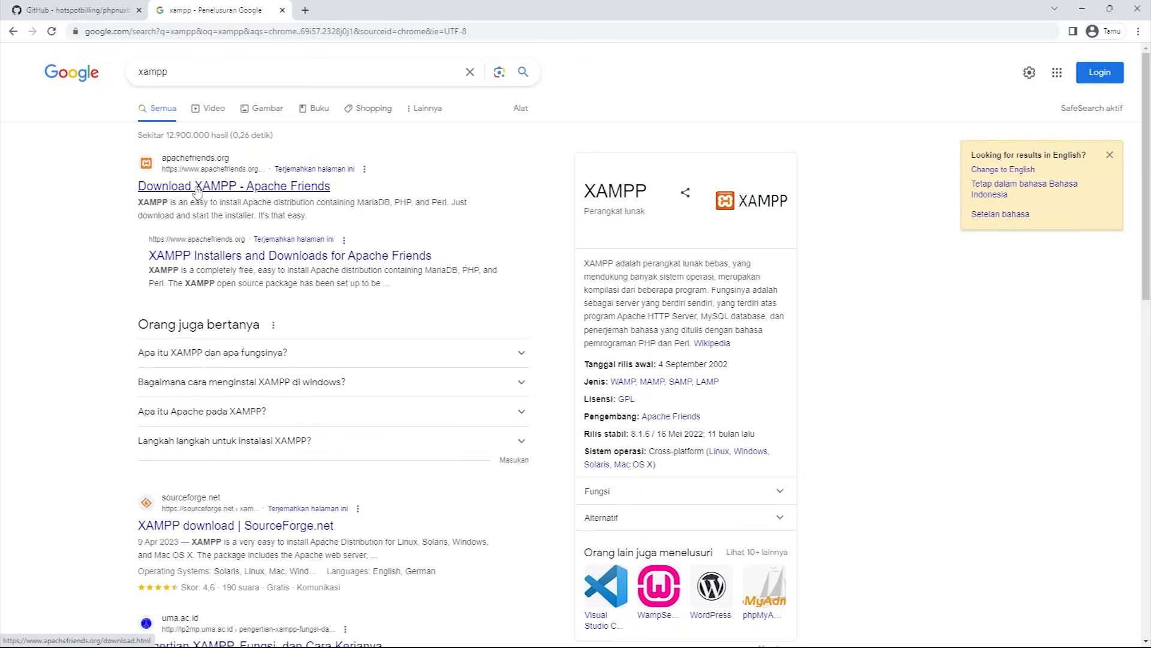
Review the PHPNuxBill repository README, then return to the xampp search results.
{"action": "left_click", "coordinate": [77, 11]}
{"action": "scroll", "coordinate": [406, 330], "scroll_direction": "down", "scroll_amount": 3}
{"action": "scroll", "coordinate": [406, 330], "scroll_direction": "down", "scroll_amount": 9}
{"action": "left_click_drag", "start_coordinate": [318, 382], "coordinate": [256, 384]}
{"action": "scroll", "coordinate": [281, 379], "scroll_direction": "up", "scroll_amount": 5}
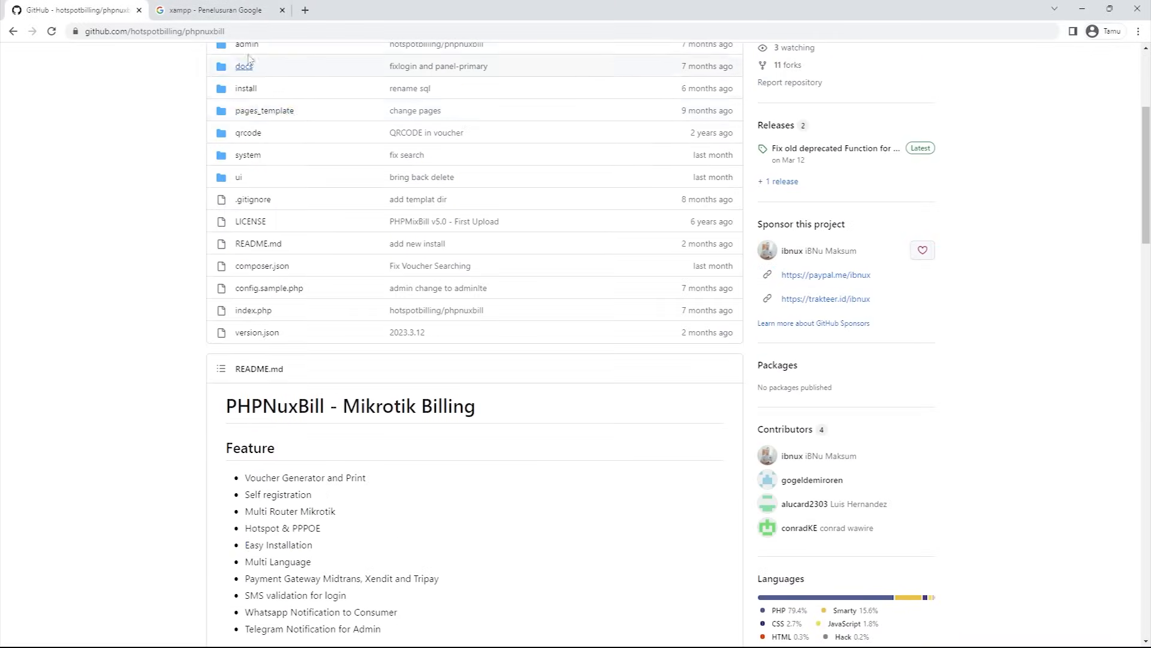
{"action": "left_click", "coordinate": [222, 9]}
{"action": "scroll", "coordinate": [454, 351], "scroll_direction": "down", "scroll_amount": 3}
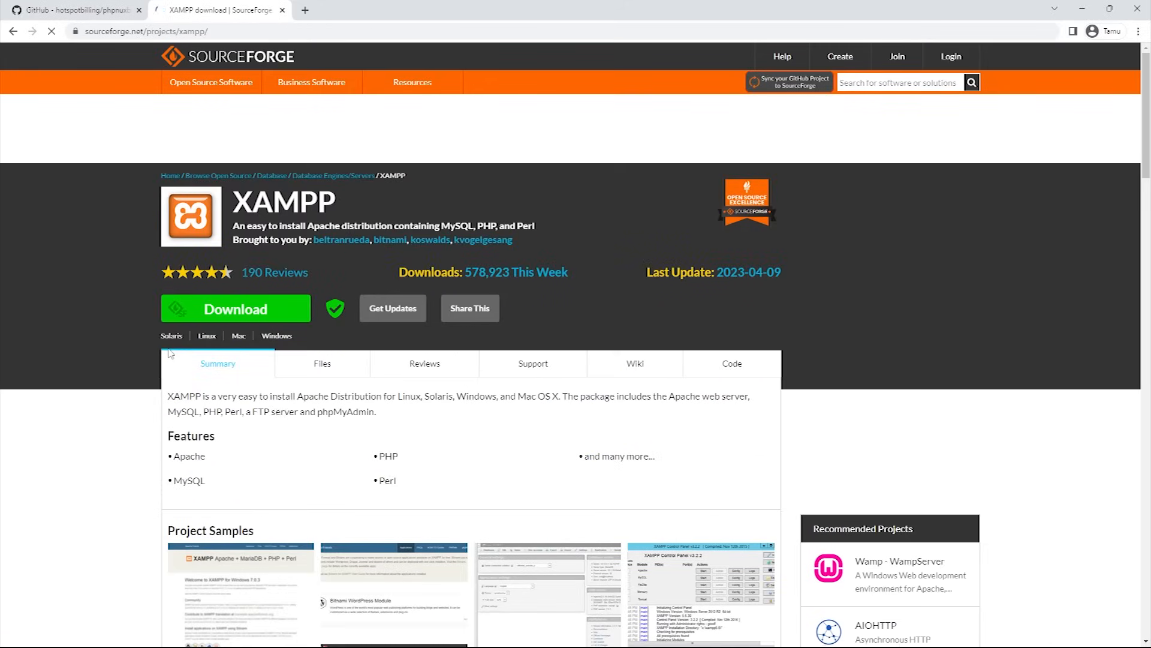
Open the XAMPP project's file listing on SourceForge.
{"action": "scroll", "coordinate": [455, 200], "scroll_direction": "down", "scroll_amount": 2}
{"action": "scroll", "coordinate": [455, 200], "scroll_direction": "up", "scroll_amount": 2}
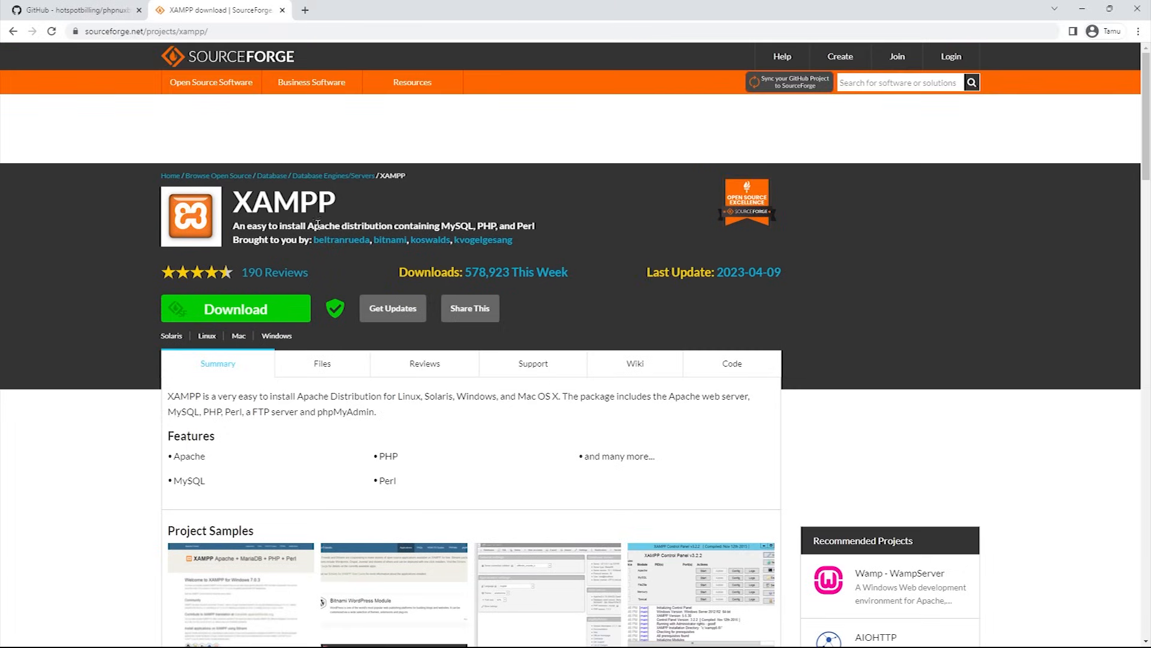
{"action": "scroll", "coordinate": [540, 391], "scroll_direction": "down", "scroll_amount": 1}
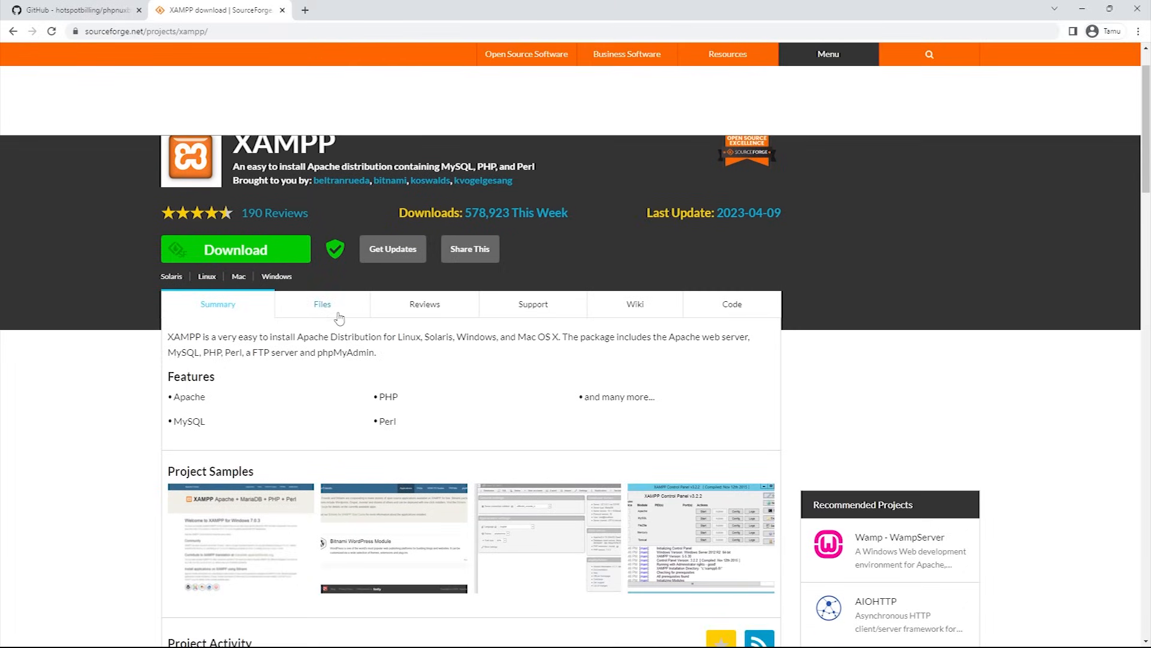
{"action": "left_click", "coordinate": [338, 317]}
Download xampp-windows-x64-7.4.33-0-VC15-installer.exe from the 7.4.33 Windows files.
{"action": "scroll", "coordinate": [339, 288], "scroll_direction": "down", "scroll_amount": 2}
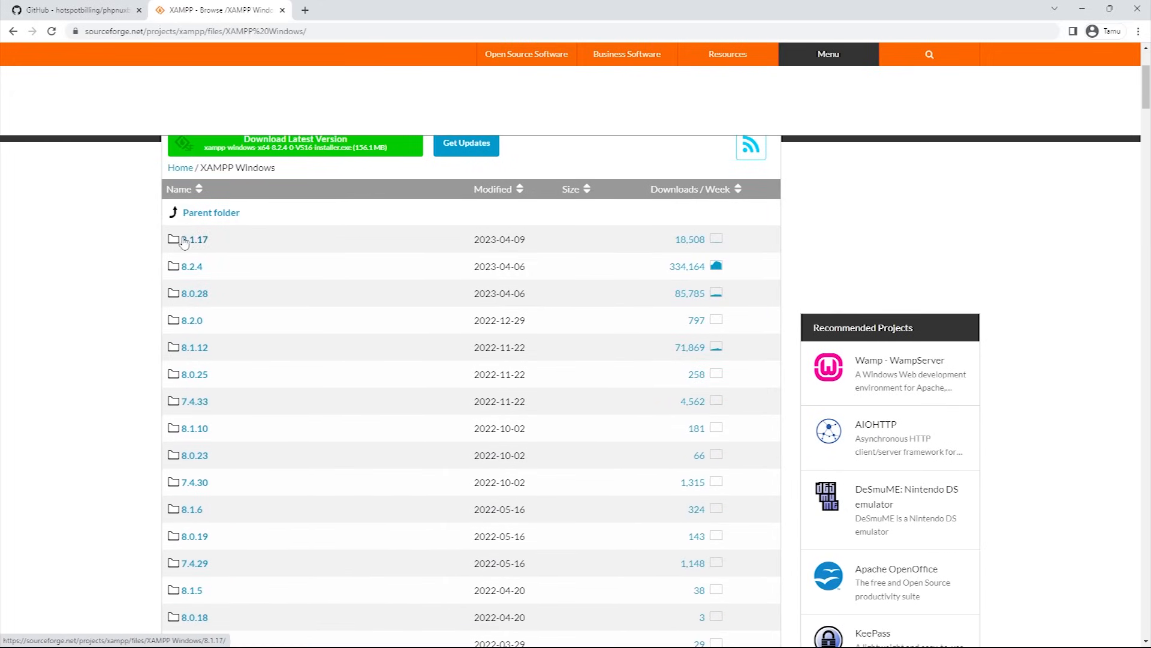
{"action": "scroll", "coordinate": [204, 336], "scroll_direction": "down", "scroll_amount": 1}
{"action": "scroll", "coordinate": [205, 380], "scroll_direction": "up", "scroll_amount": 2}
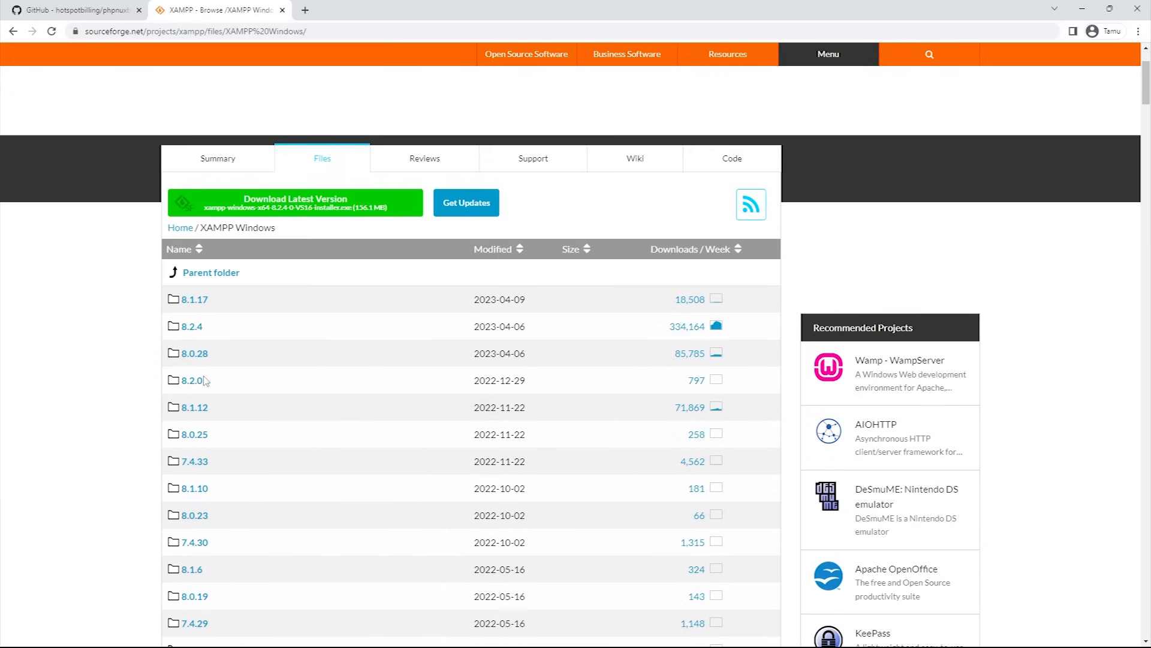
{"action": "scroll", "coordinate": [211, 336], "scroll_direction": "down", "scroll_amount": 1}
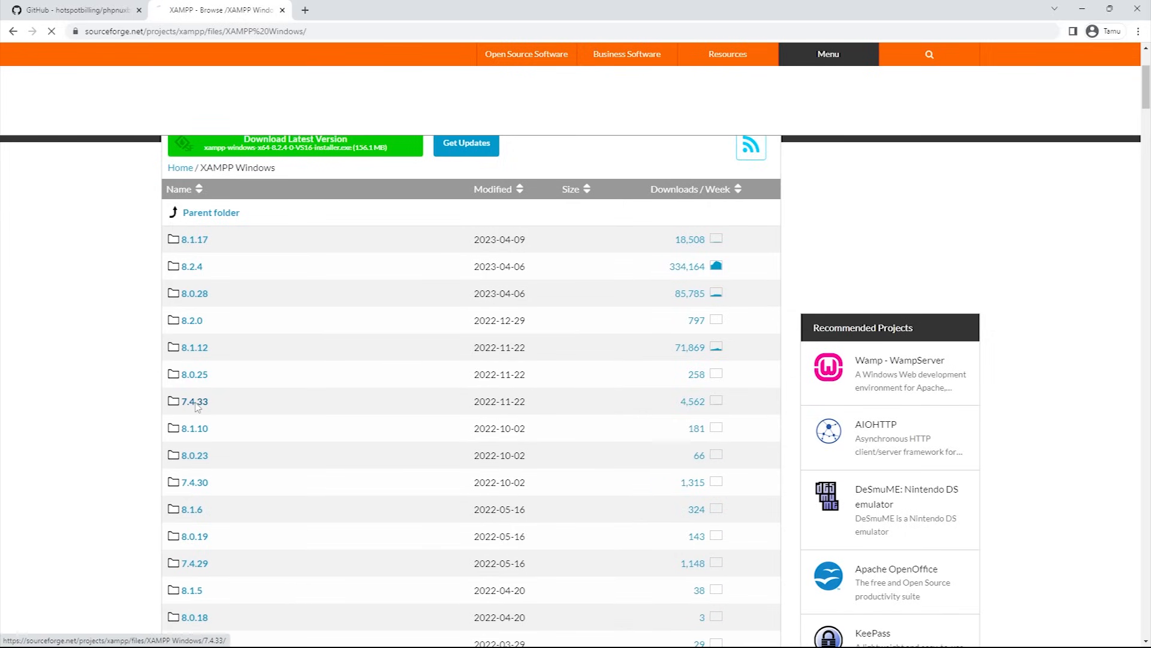
{"action": "scroll", "coordinate": [416, 389], "scroll_direction": "down", "scroll_amount": 1}
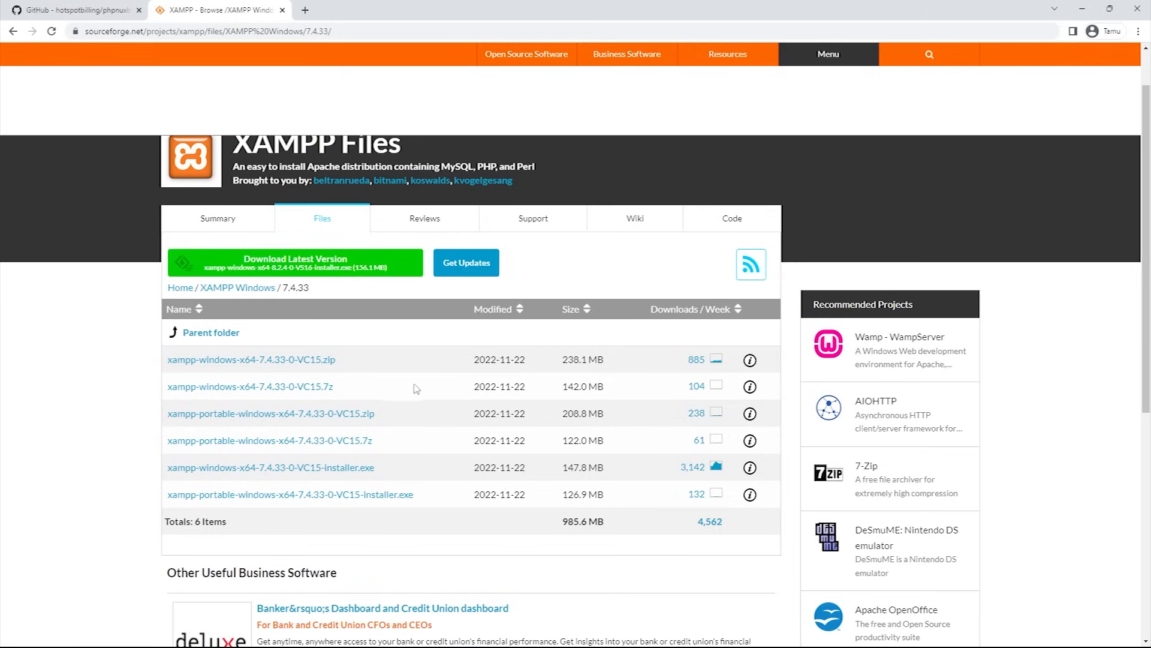
{"action": "scroll", "coordinate": [179, 474], "scroll_direction": "down", "scroll_amount": 1}
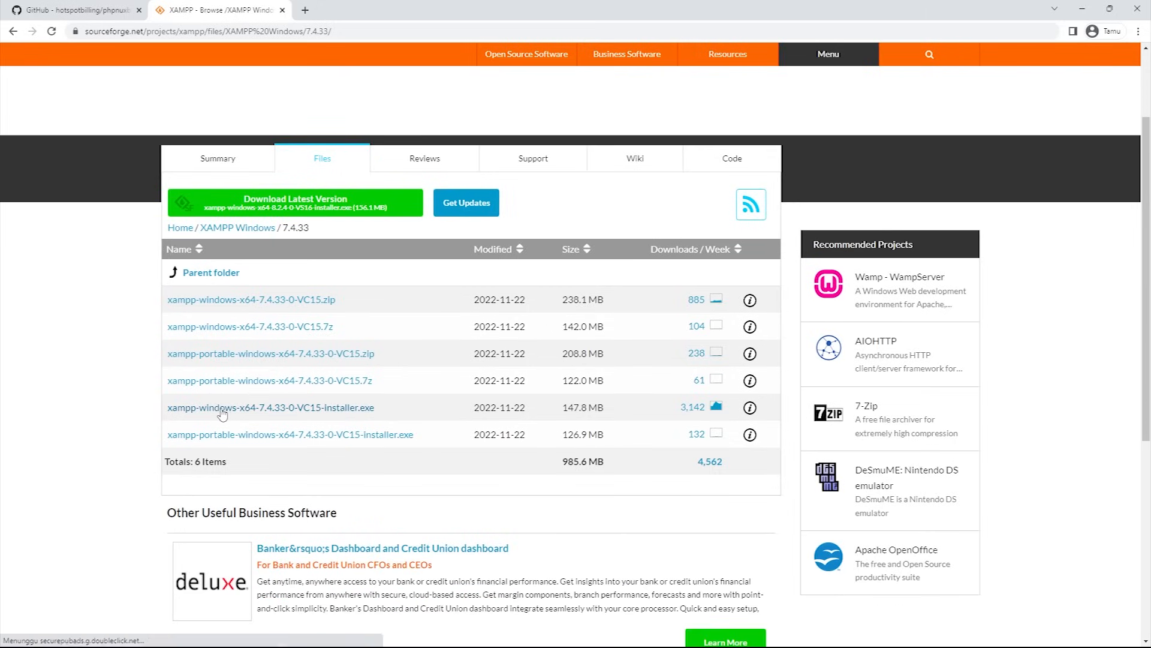
{"action": "left_click", "coordinate": [346, 414]}
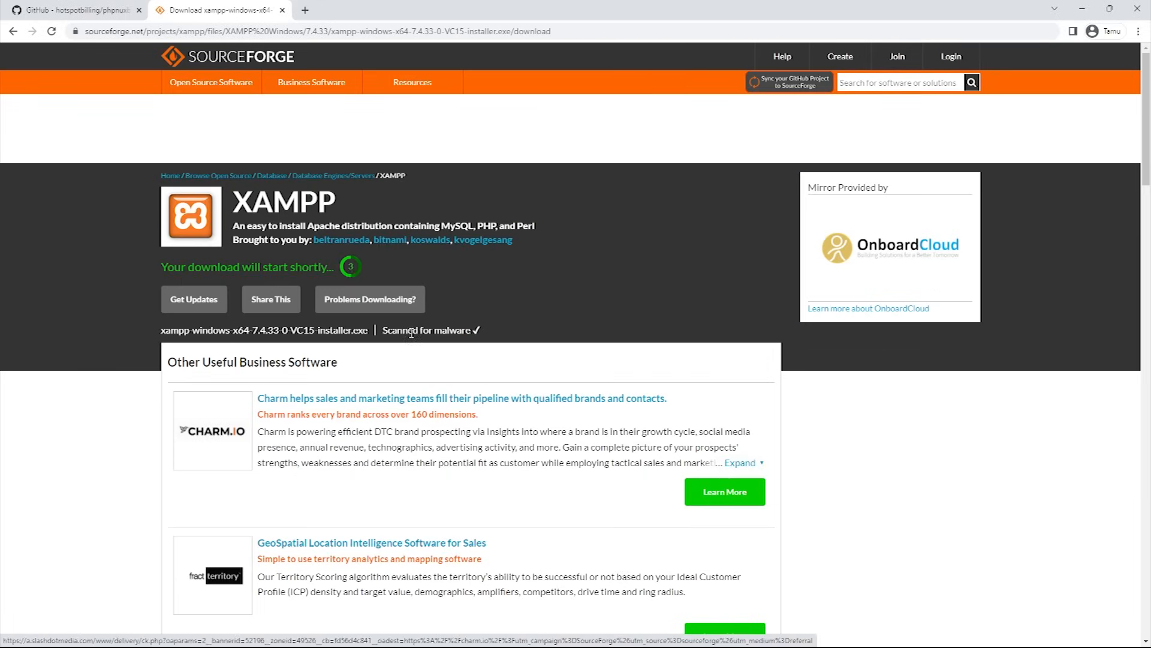
{"action": "scroll", "coordinate": [411, 333], "scroll_direction": "down", "scroll_amount": 1}
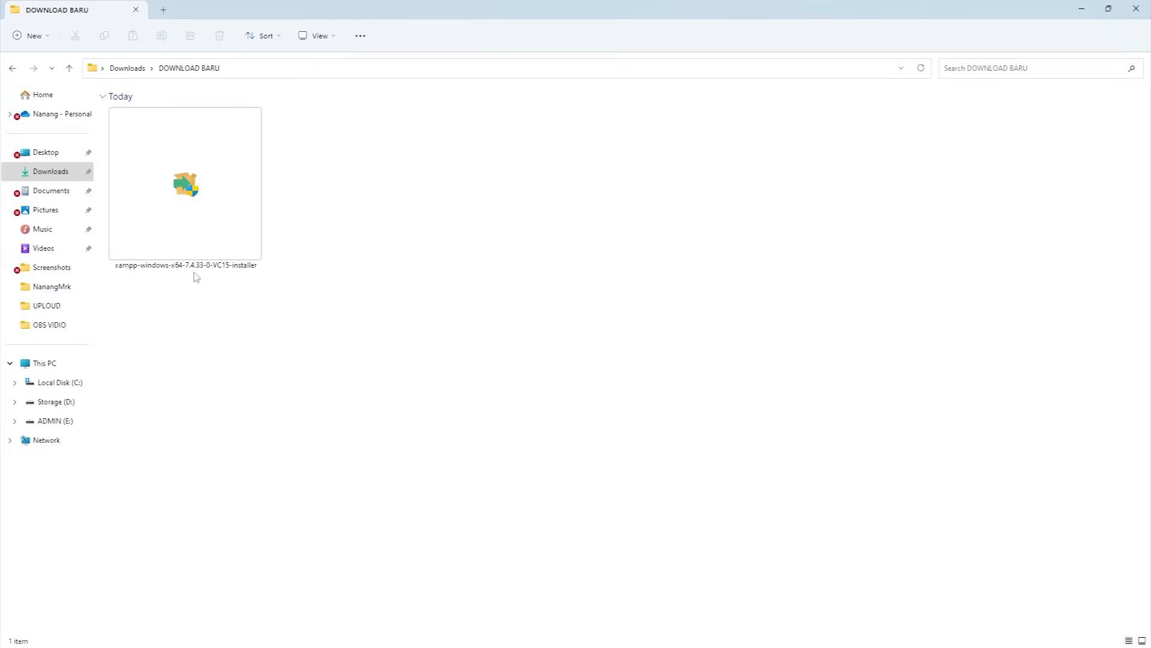
Install XAMPP into C:\xampp with default components and launch Control Panel v3.3.0.
{"action": "double_click", "coordinate": [208, 222]}
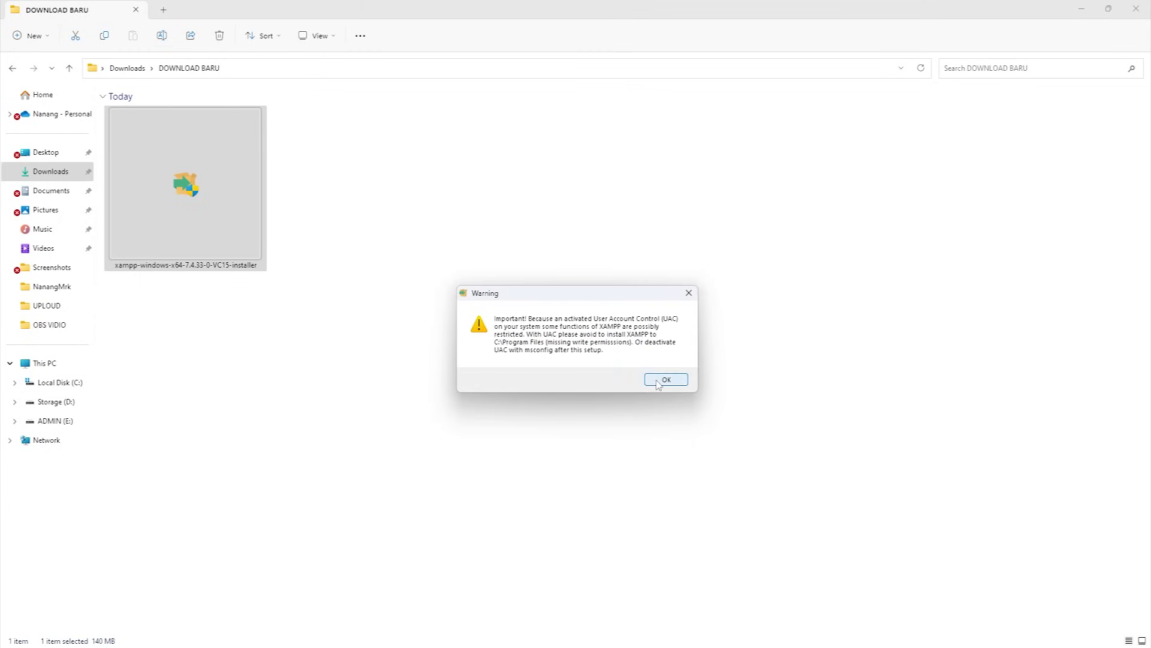
{"action": "left_click", "coordinate": [659, 379]}
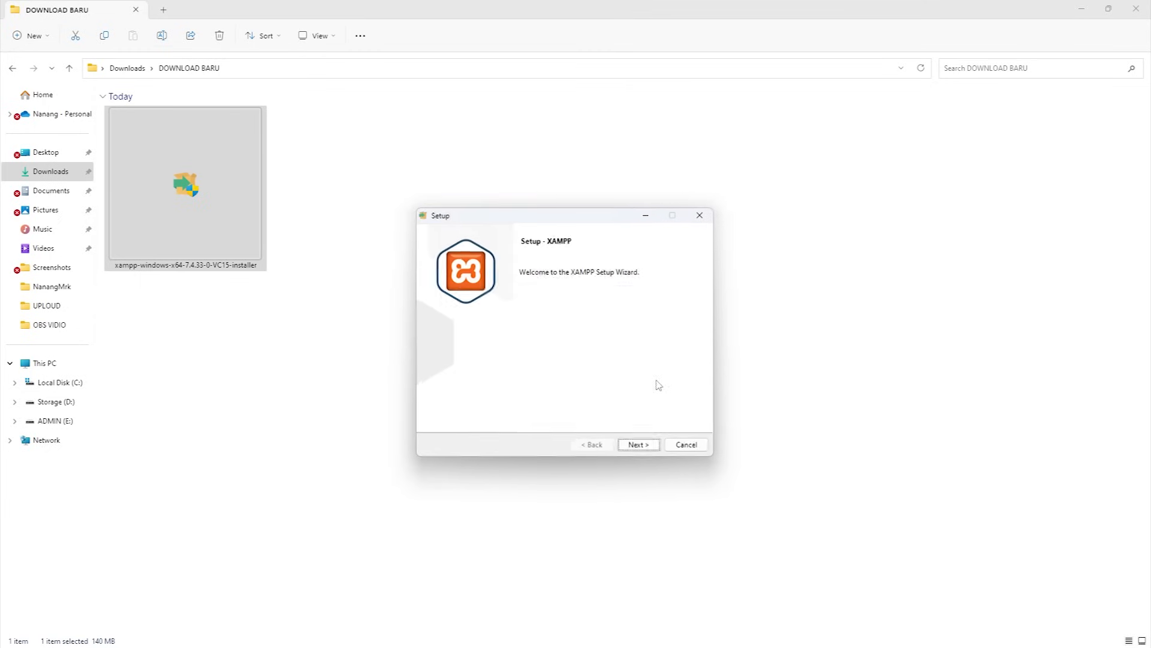
{"action": "left_click", "coordinate": [640, 446]}
{"action": "left_click", "coordinate": [639, 446]}
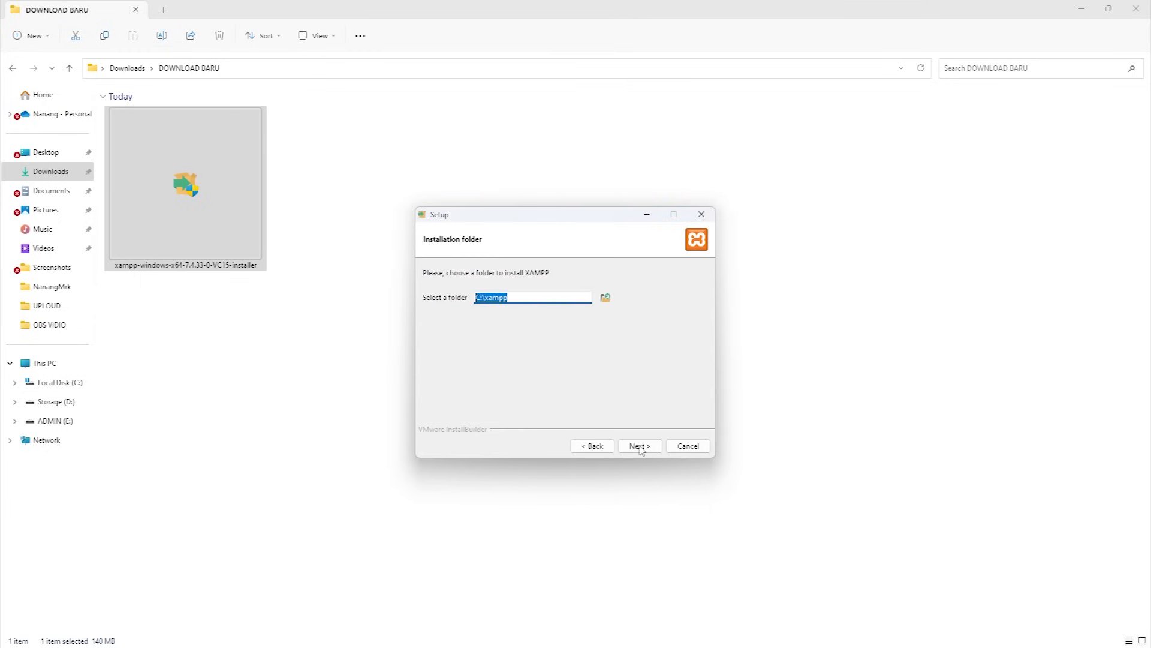
{"action": "left_click", "coordinate": [640, 447]}
{"action": "left_click", "coordinate": [640, 447]}
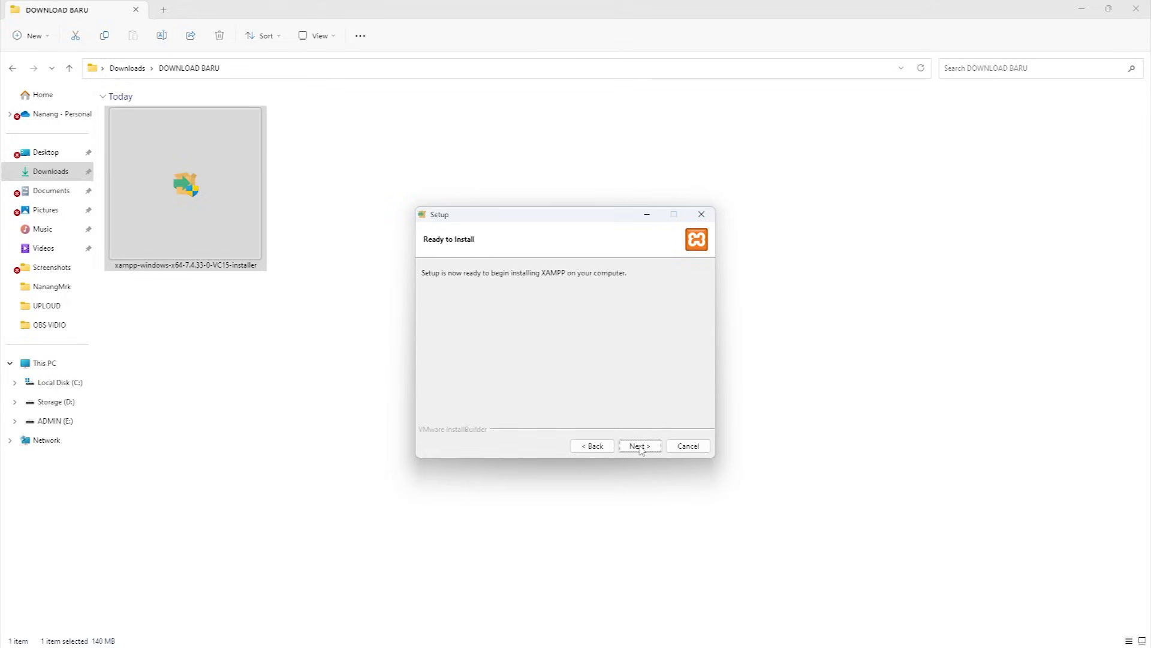
{"action": "left_click", "coordinate": [640, 446]}
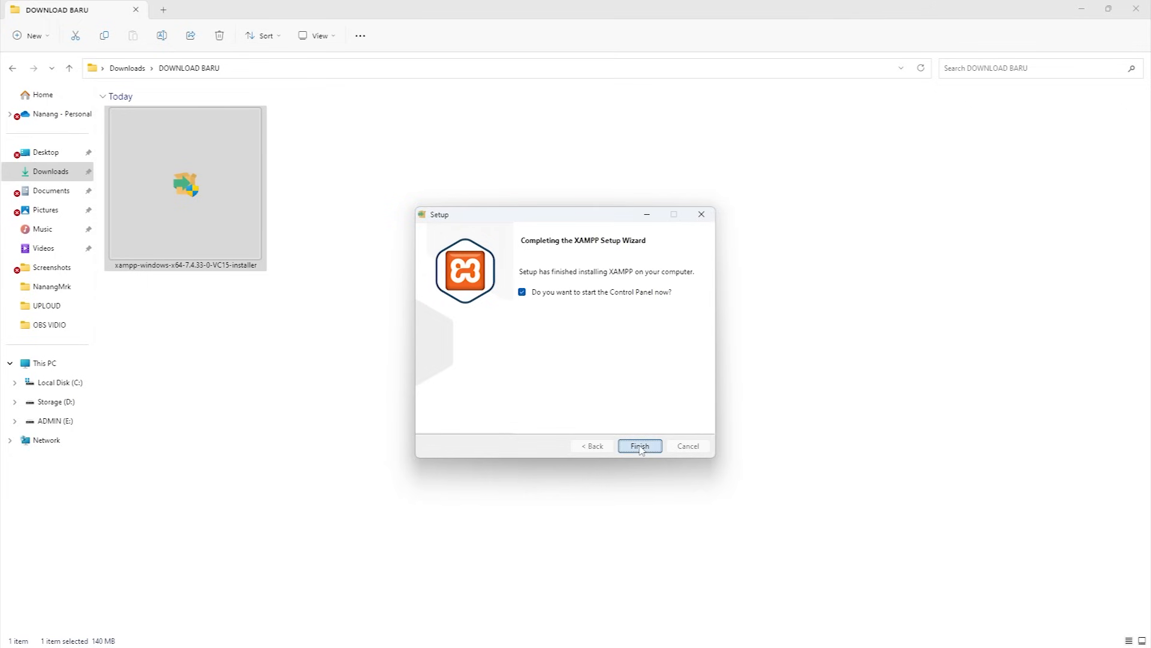
{"action": "left_click", "coordinate": [639, 447]}
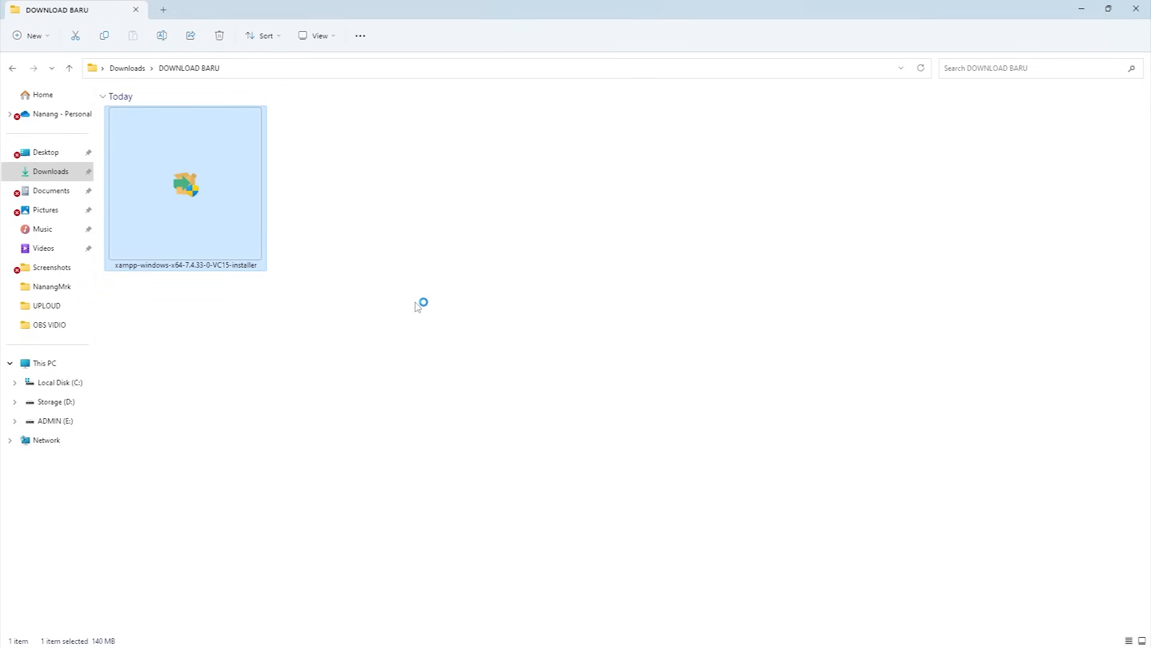
{"action": "left_click_drag", "start_coordinate": [184, 13], "coordinate": [431, 159]}
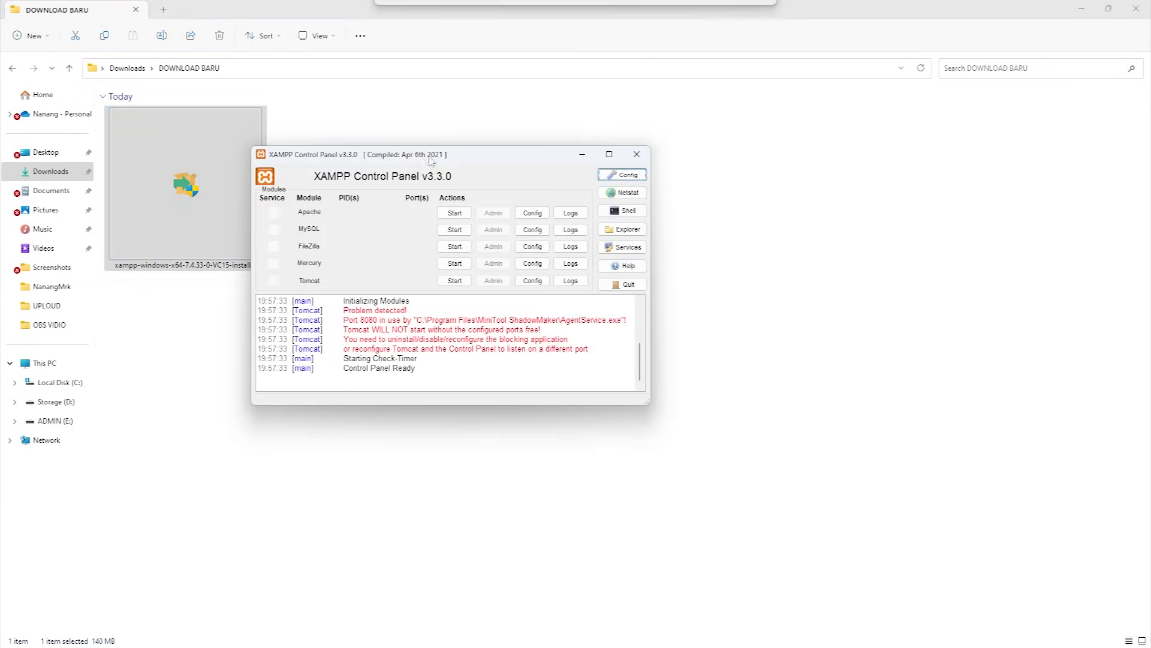
{"action": "left_click_drag", "start_coordinate": [469, 162], "coordinate": [571, 176]}
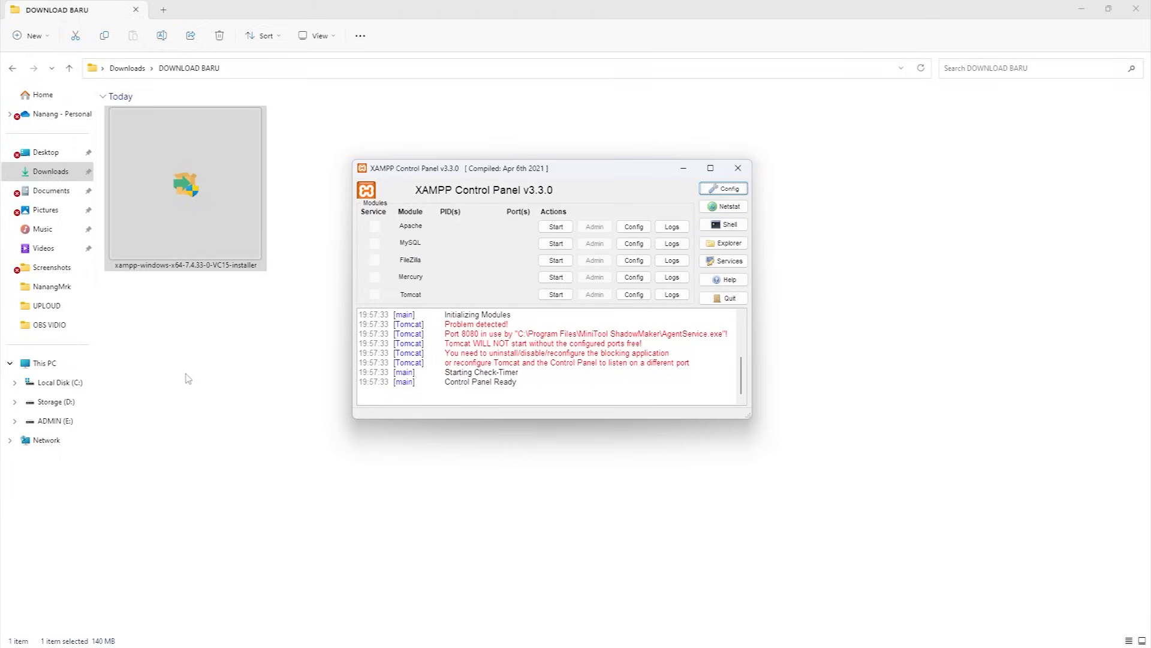
Check the new xampp folder's contents on Local Disk (C:), then minimise the XAMPP Control Panel.
{"action": "left_click", "coordinate": [76, 389]}
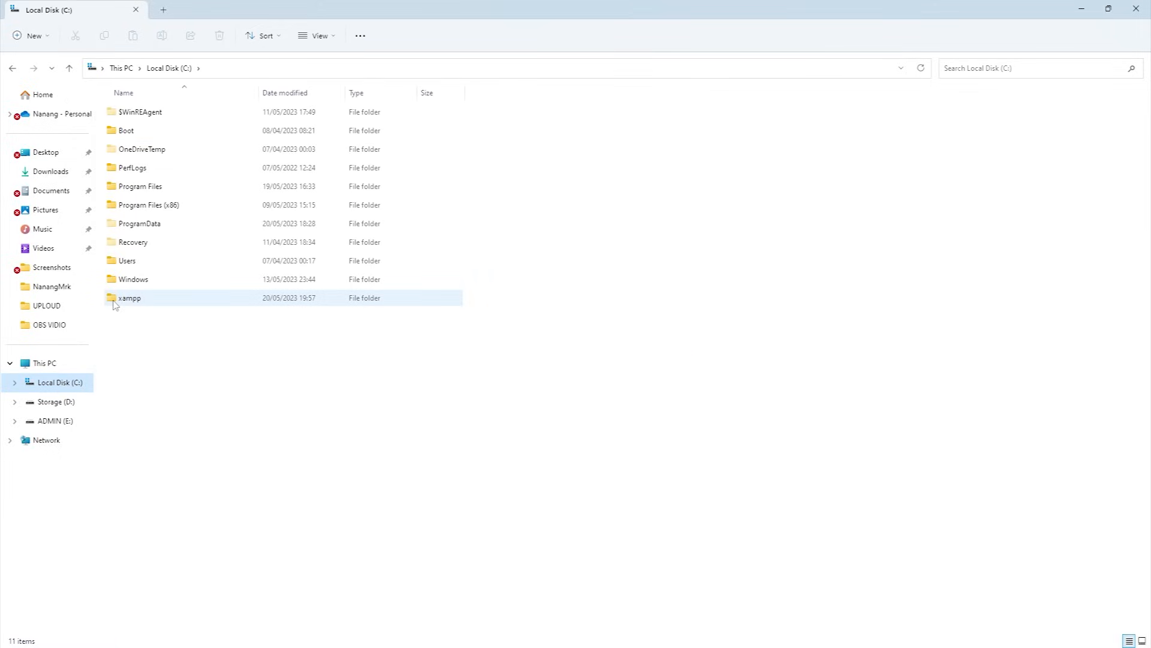
{"action": "double_click", "coordinate": [149, 307]}
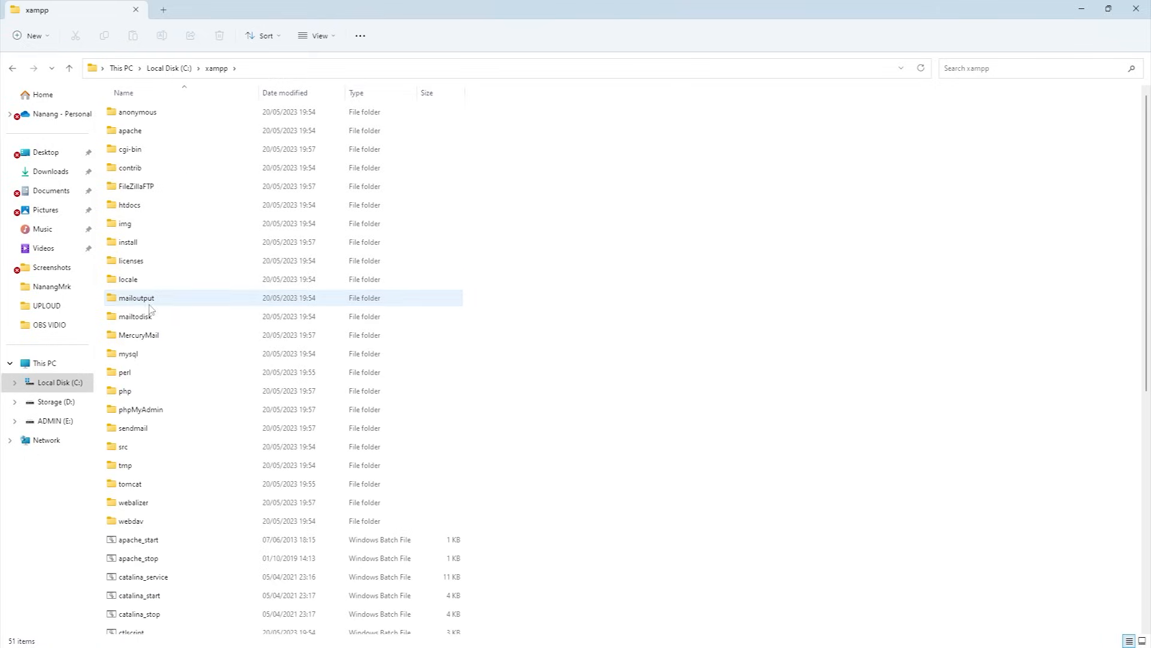
{"action": "scroll", "coordinate": [191, 359], "scroll_direction": "down", "scroll_amount": 4}
{"action": "scroll", "coordinate": [249, 590], "scroll_direction": "up", "scroll_amount": 4}
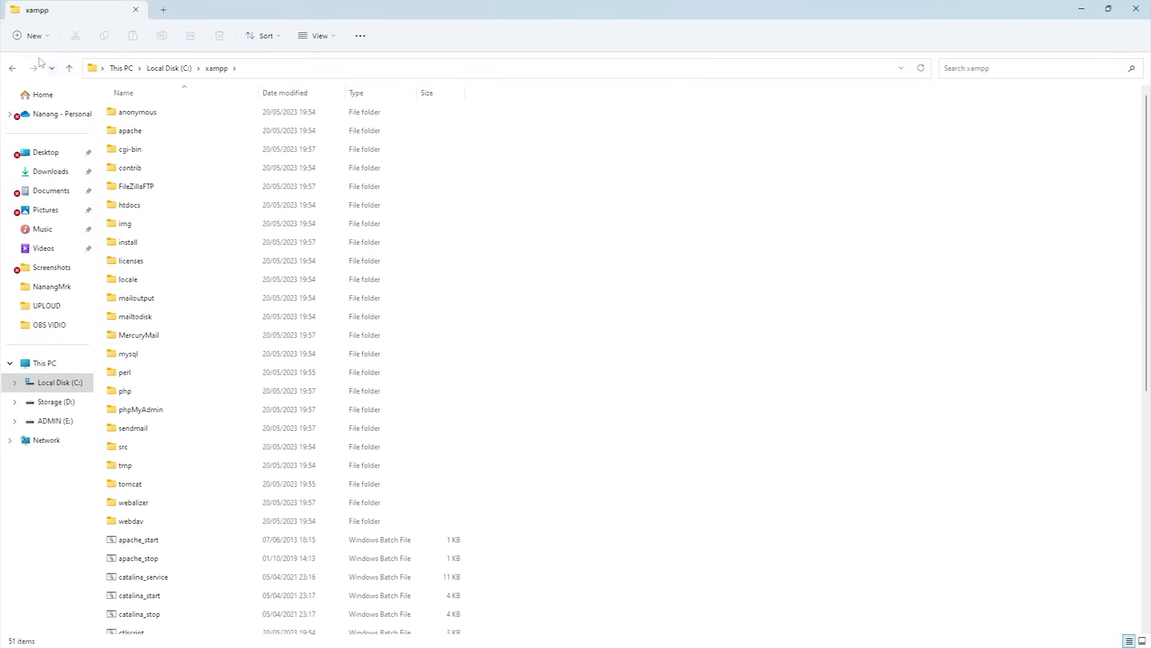
{"action": "left_click", "coordinate": [12, 69]}
{"action": "left_click", "coordinate": [642, 635]}
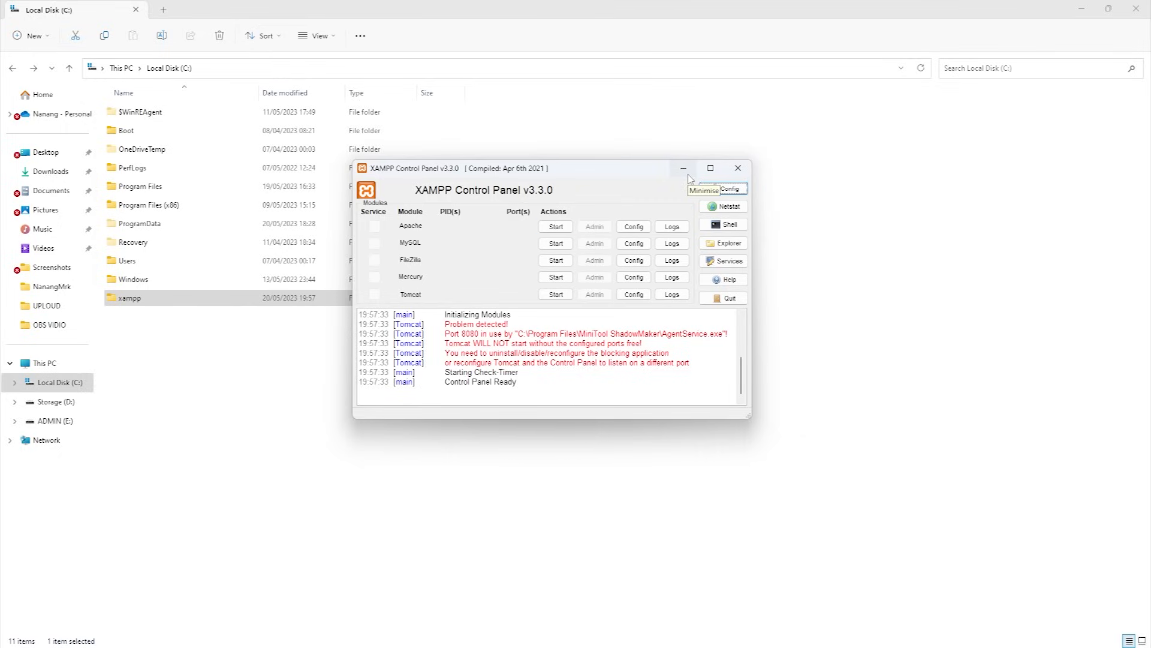
{"action": "left_click", "coordinate": [689, 176]}
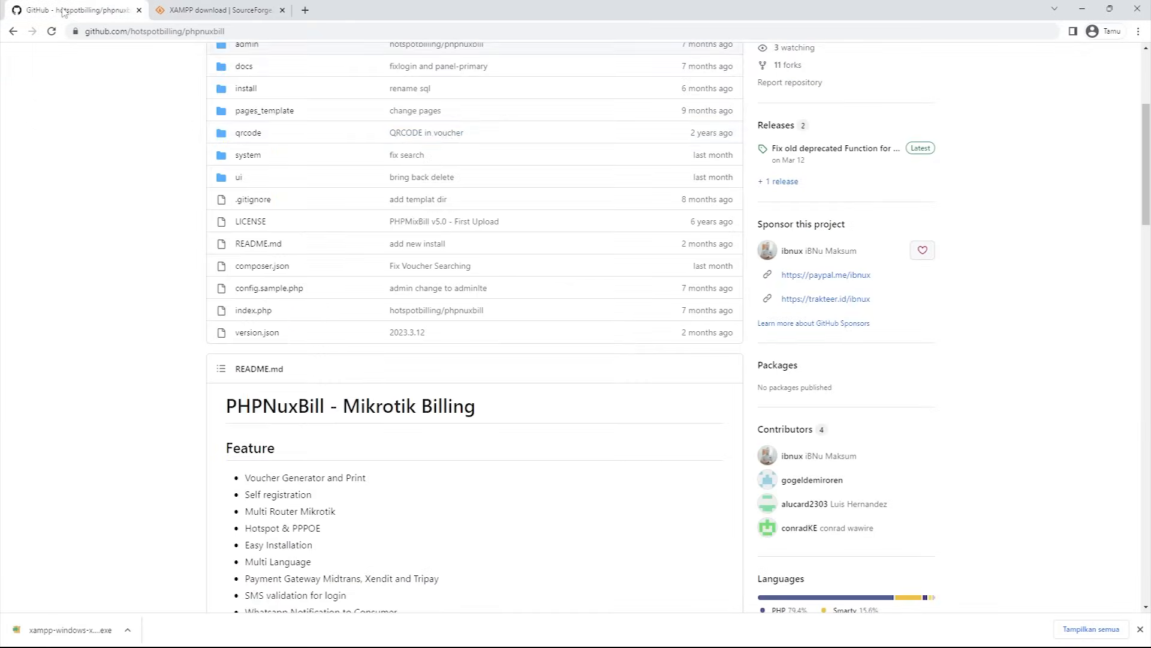
Download the phpnuxbill repository from GitHub as a ZIP and switch to DOWNLOAD BARU.
{"action": "scroll", "coordinate": [358, 228], "scroll_direction": "up", "scroll_amount": 3}
{"action": "scroll", "coordinate": [358, 228], "scroll_direction": "up", "scroll_amount": 2}
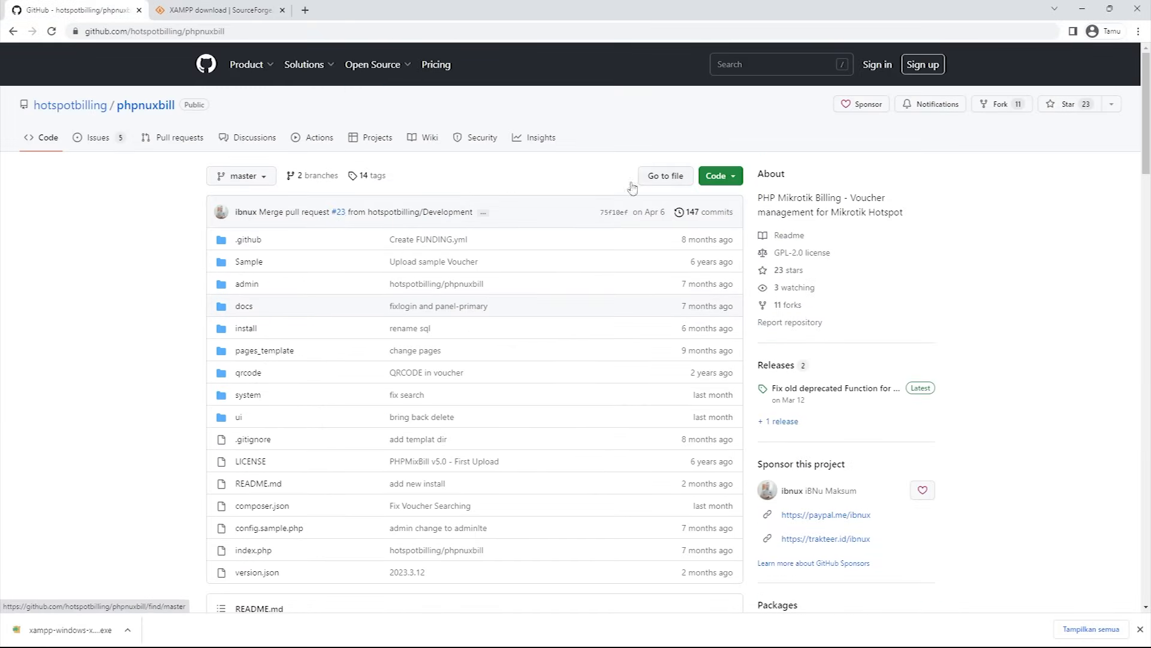
{"action": "left_click", "coordinate": [739, 180]}
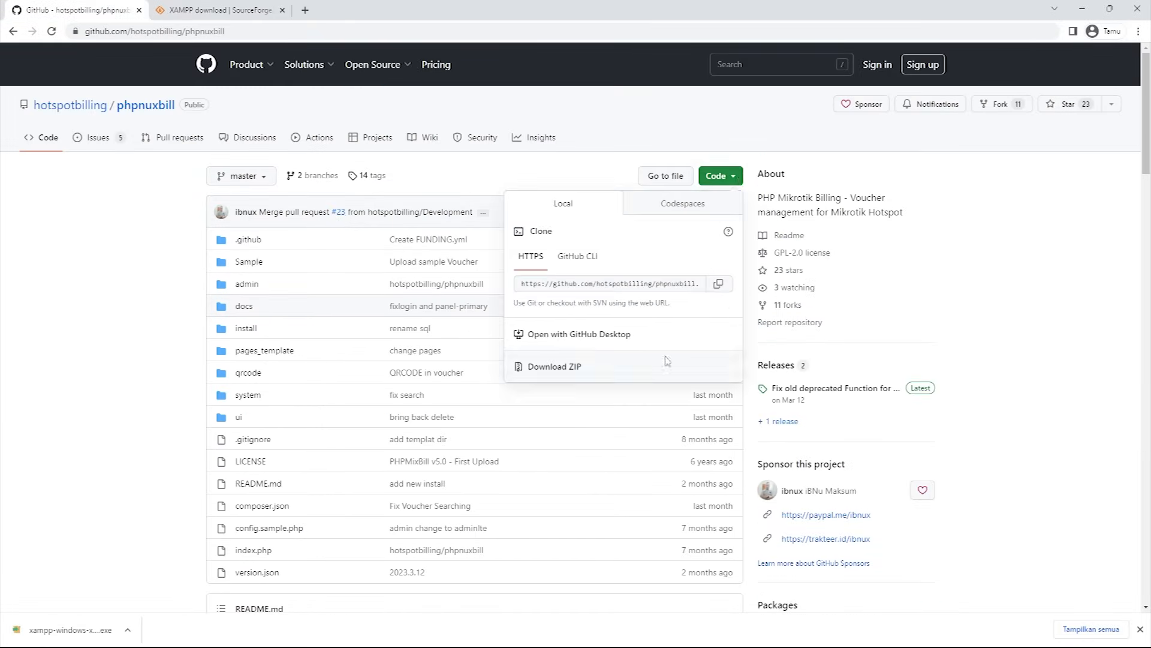
{"action": "left_click", "coordinate": [660, 369]}
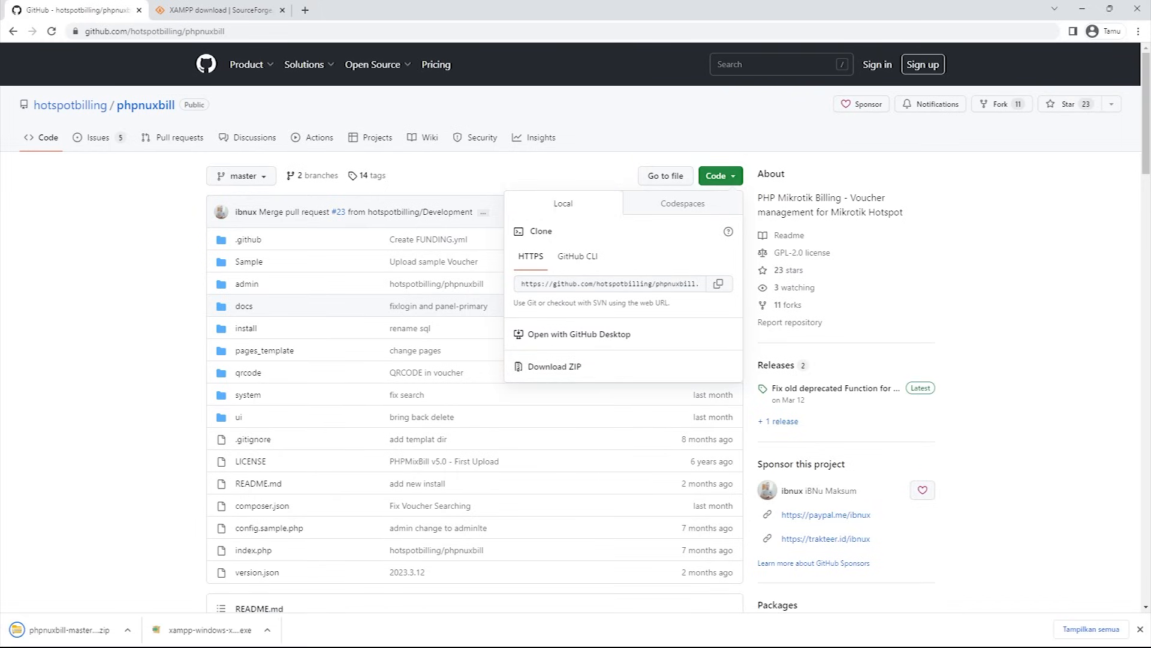
{"action": "key", "text": "alt+Tab"}
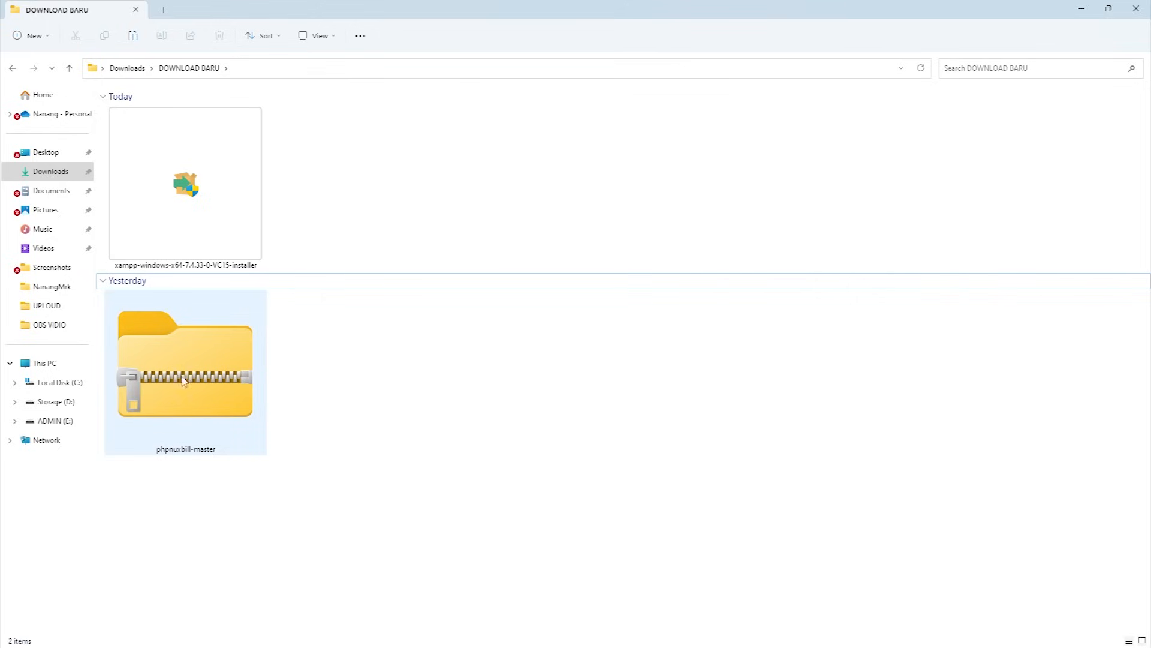
Extract the phpnuxbill-master ZIP with WinRAR into its default destination.
{"action": "right_click", "coordinate": [217, 389]}
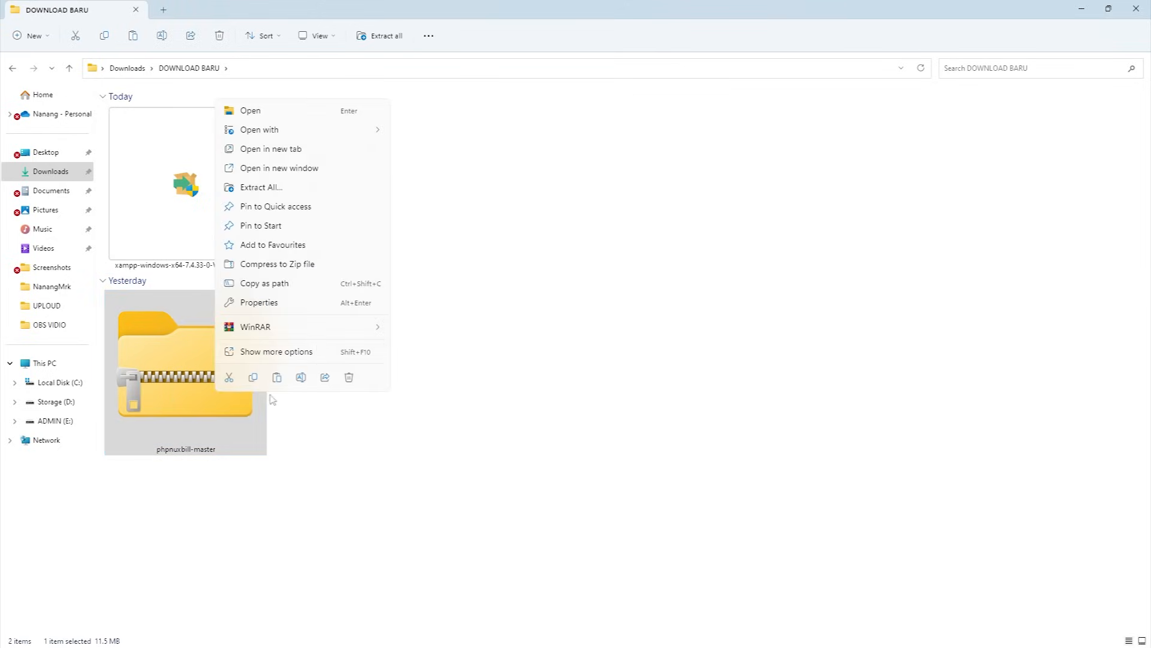
{"action": "mouse_move", "coordinate": [359, 327]}
{"action": "left_click", "coordinate": [414, 346]}
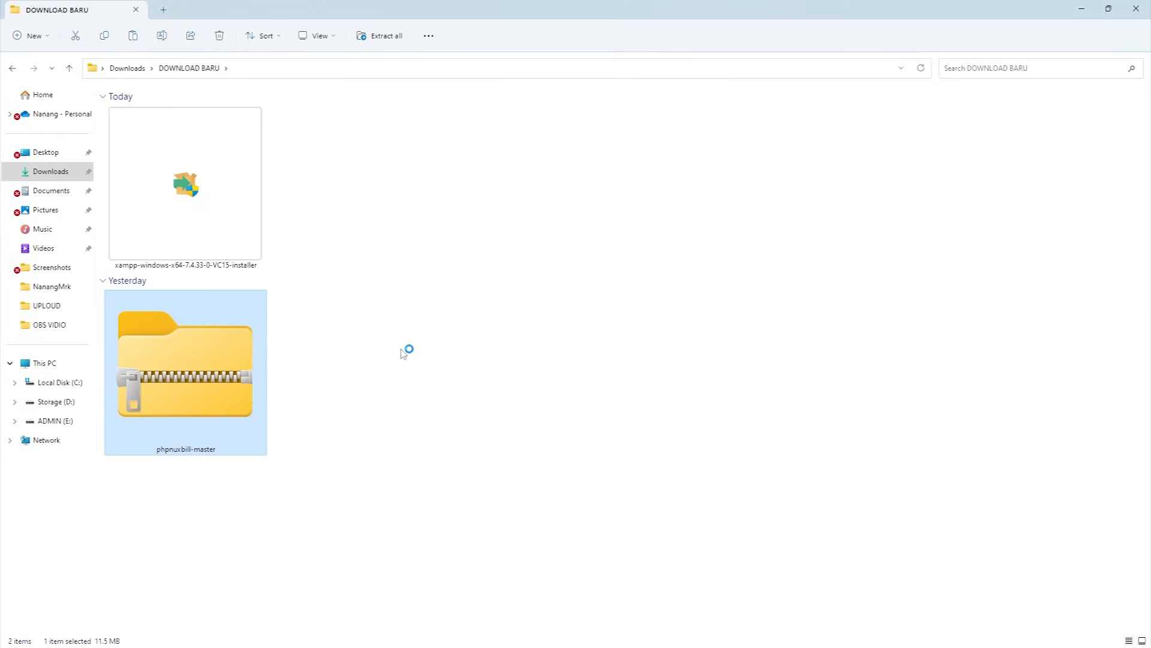
{"action": "left_click", "coordinate": [609, 452]}
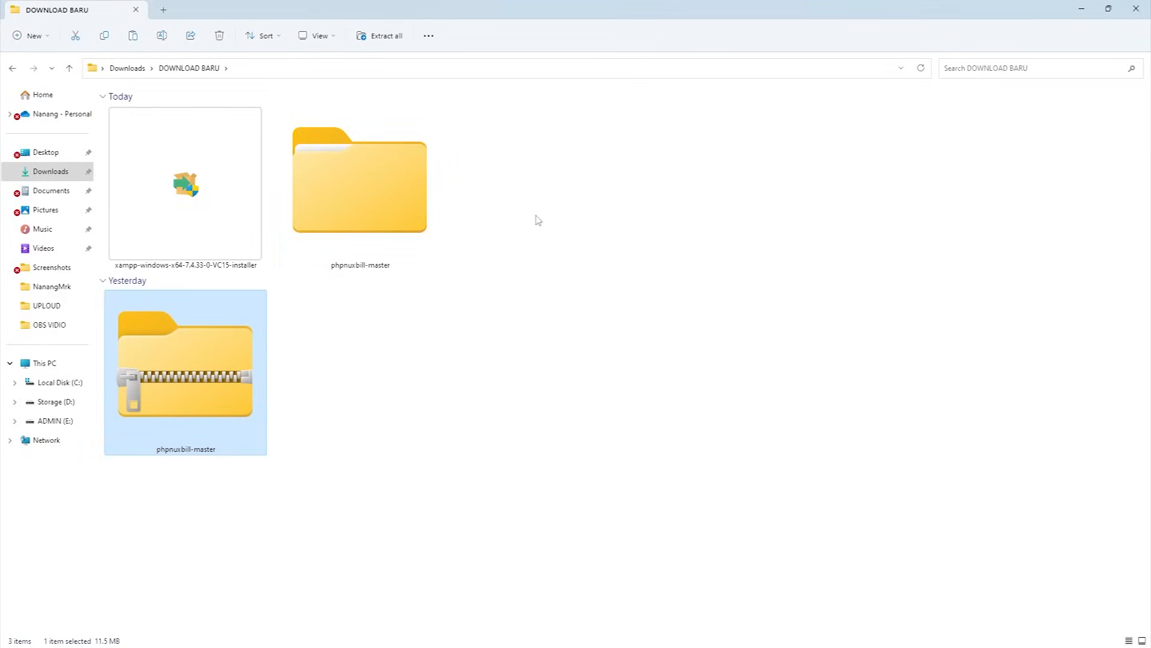
Copy the inner phpnuxbill-master folder and go to Local Disk (C:).
{"action": "left_click", "coordinate": [346, 196]}
{"action": "double_click", "coordinate": [346, 196]}
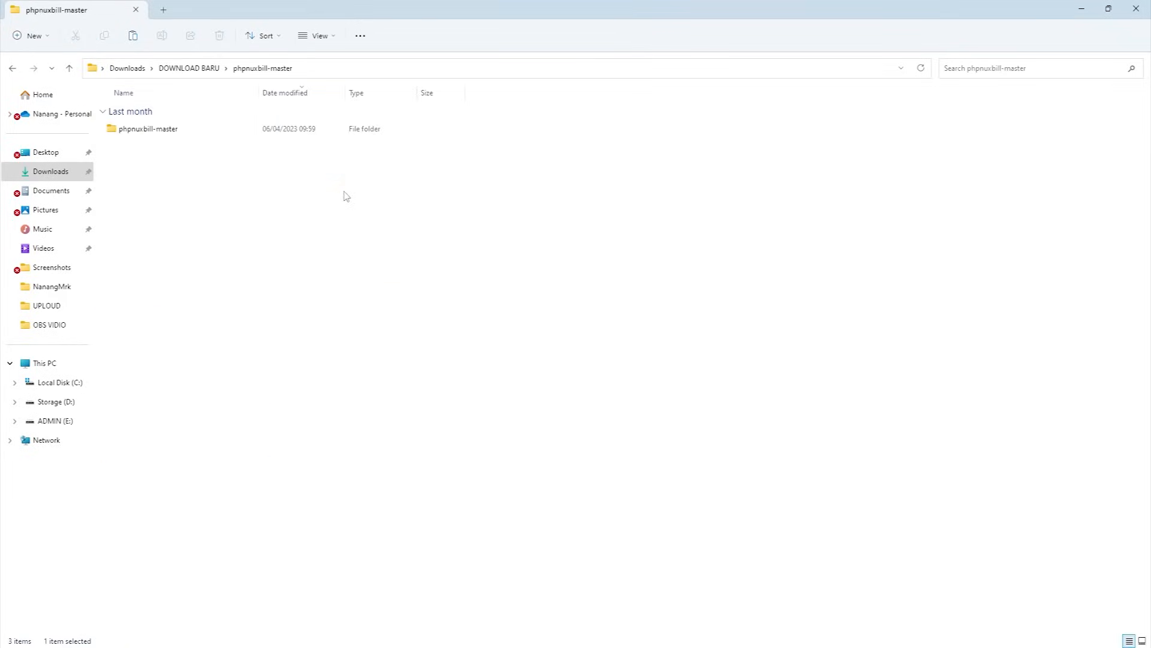
{"action": "double_click", "coordinate": [169, 137]}
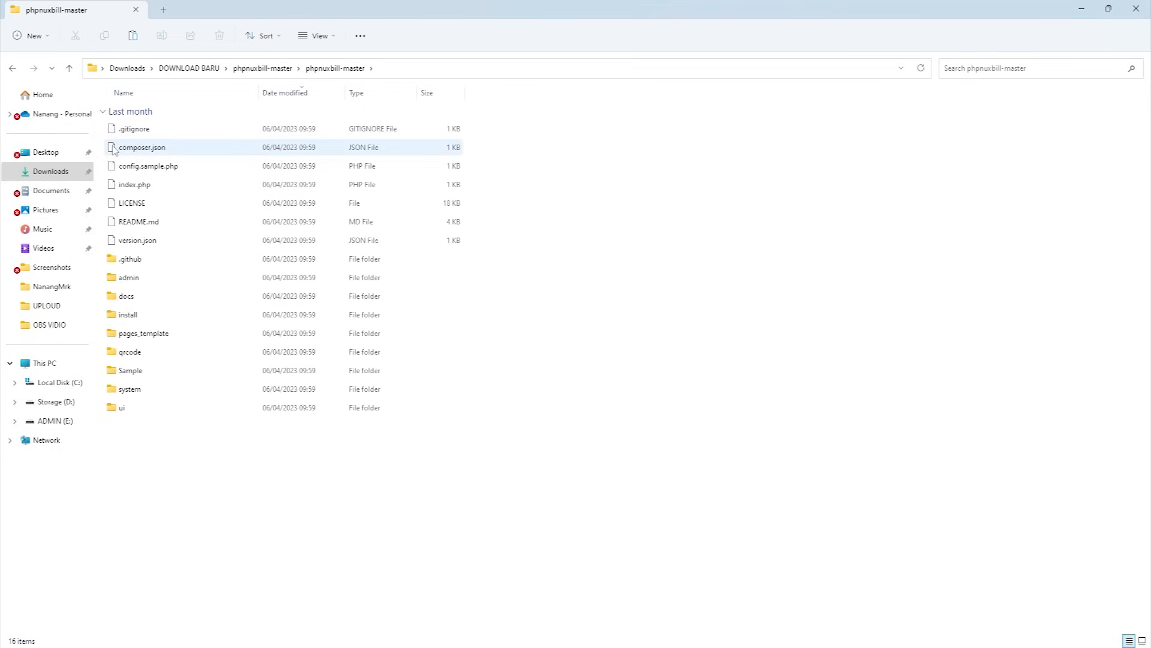
{"action": "left_click", "coordinate": [11, 68]}
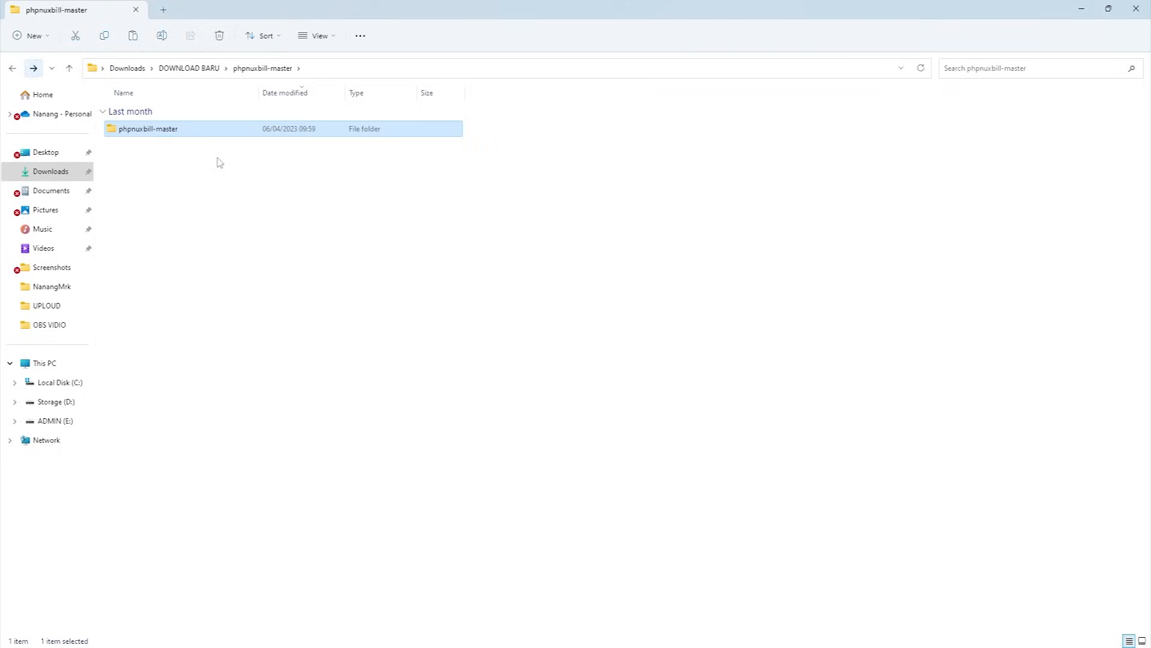
{"action": "right_click", "coordinate": [146, 133]}
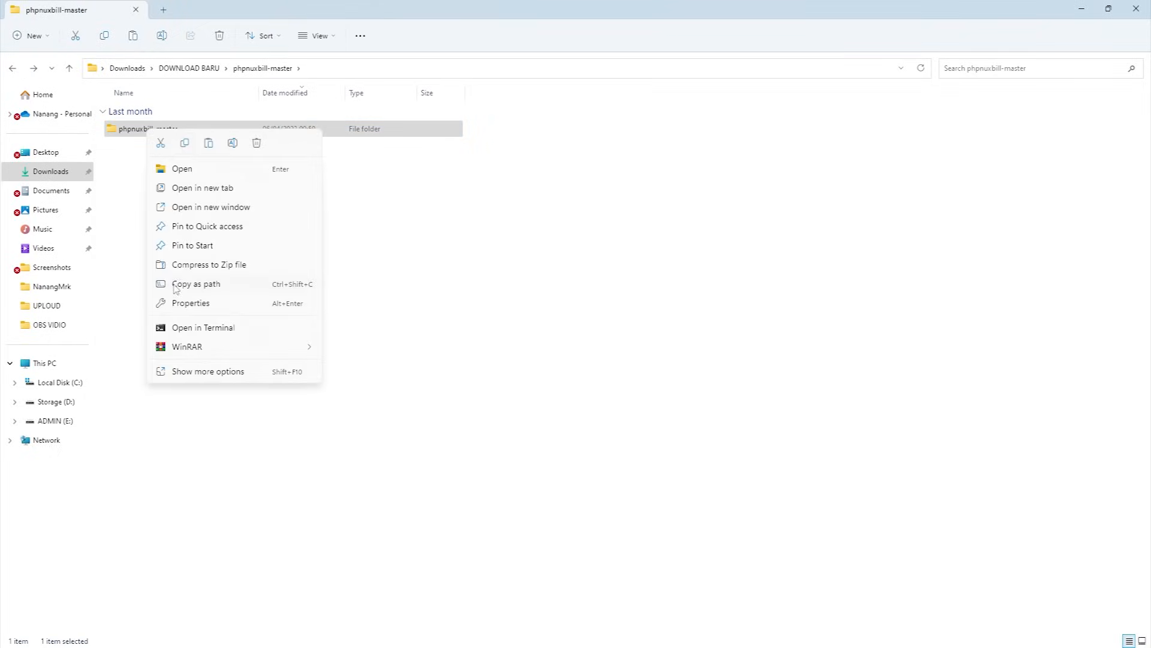
{"action": "left_click", "coordinate": [184, 146]}
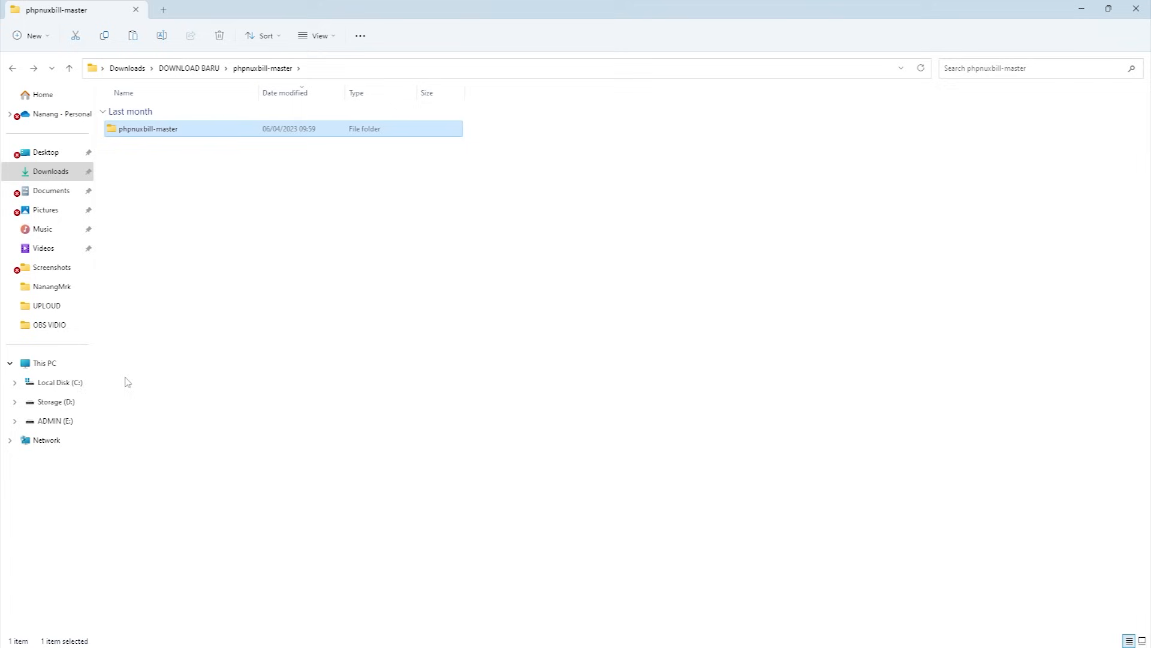
{"action": "left_click", "coordinate": [60, 382]}
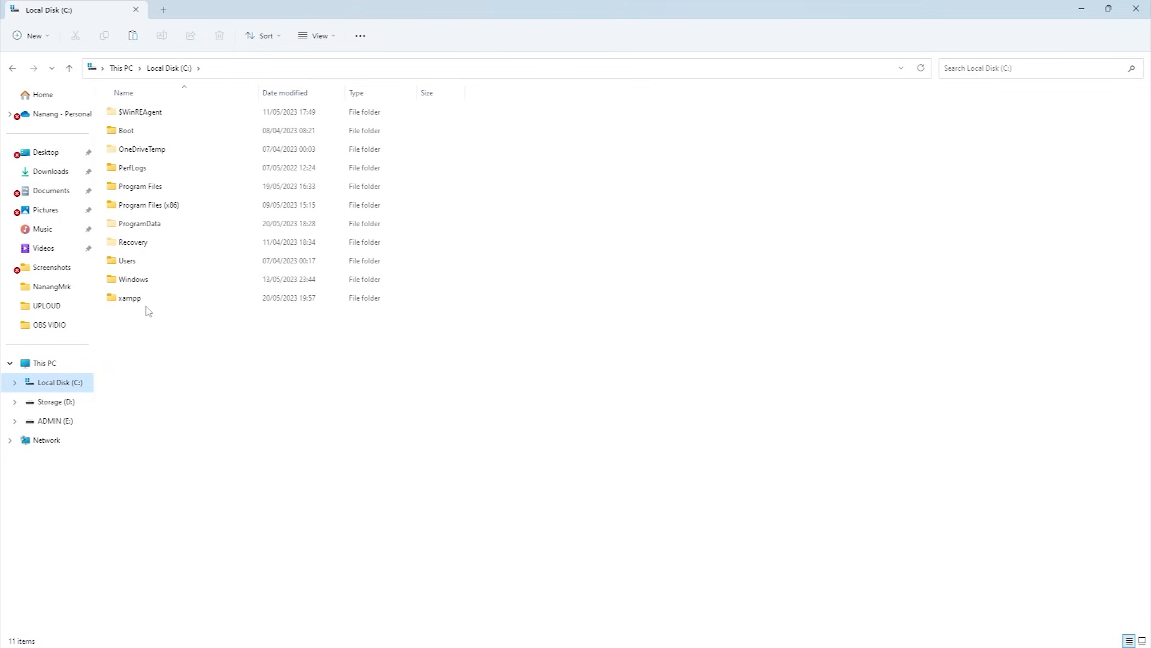
Paste the phpnuxbill-master folder into C:\xampp\htdocs.
{"action": "double_click", "coordinate": [137, 307]}
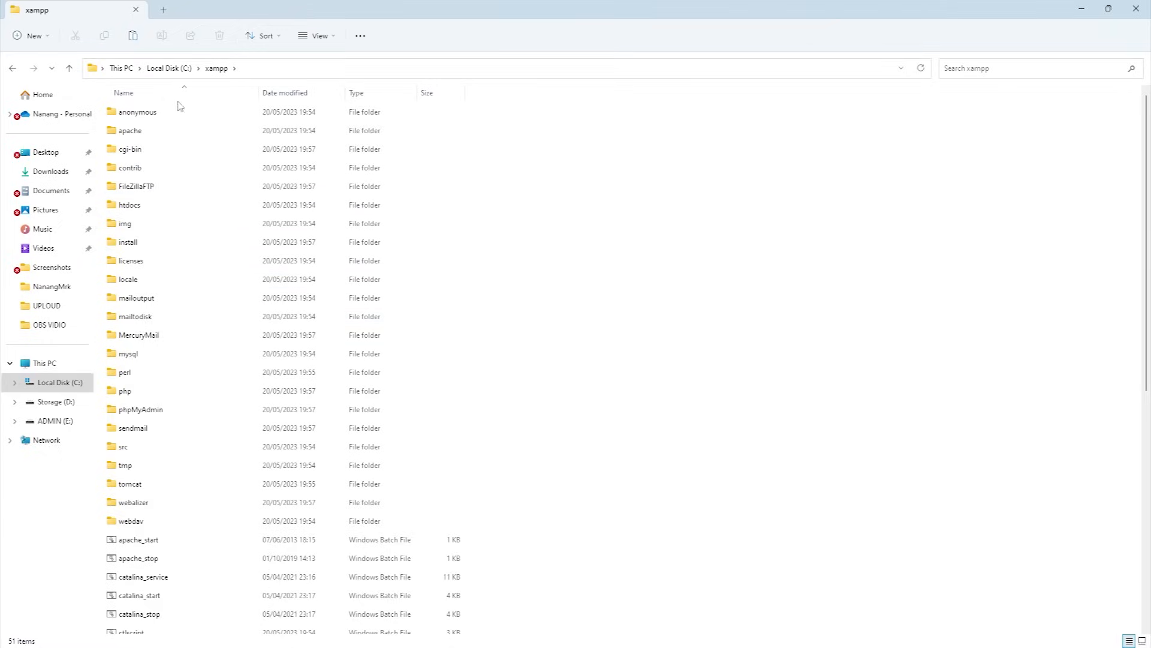
{"action": "double_click", "coordinate": [137, 207]}
{"action": "right_click", "coordinate": [216, 294]}
{"action": "left_click", "coordinate": [229, 307]}
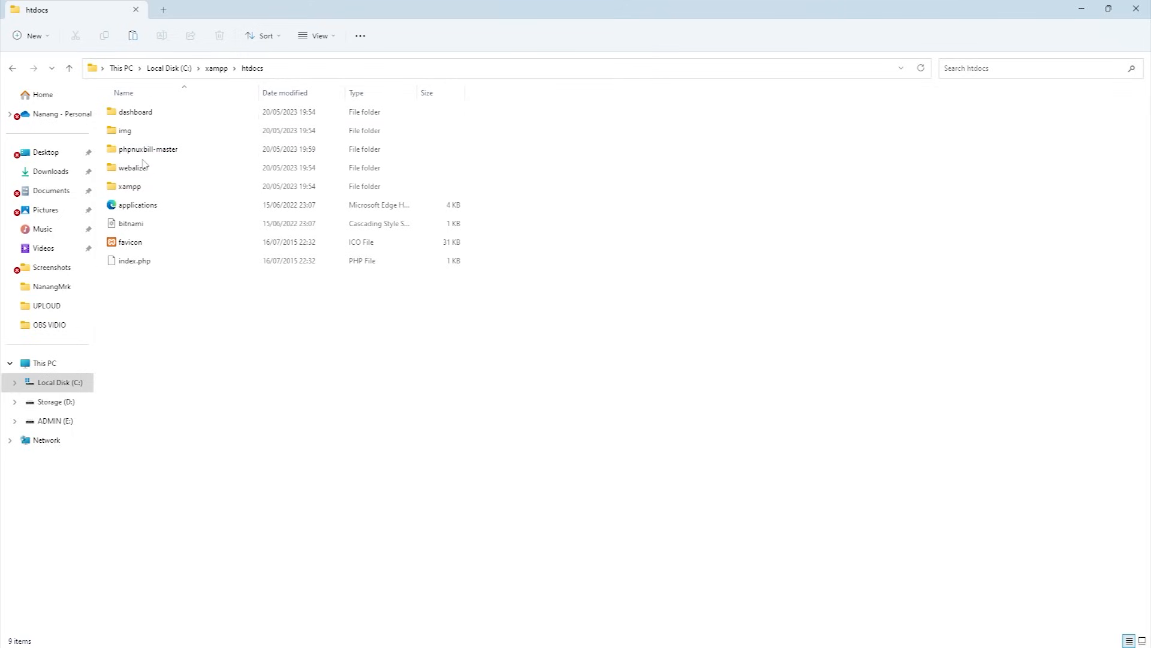
Rename the pasted folder to phpnuxbill by removing '-master'.
{"action": "right_click", "coordinate": [175, 151]}
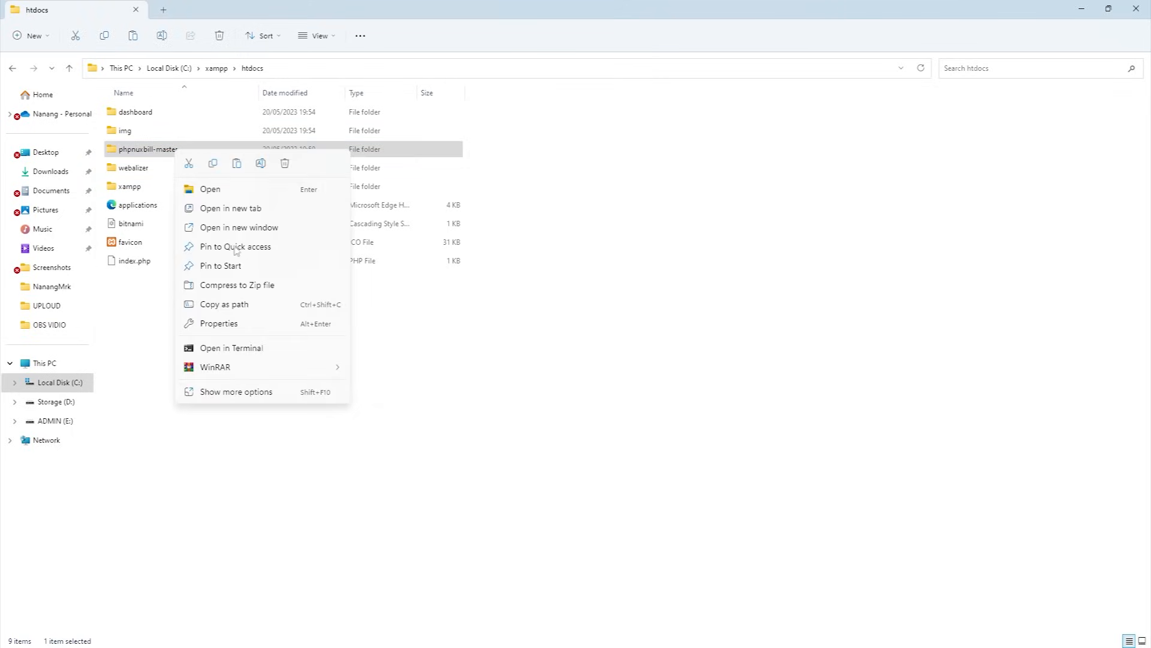
{"action": "left_click", "coordinate": [260, 163]}
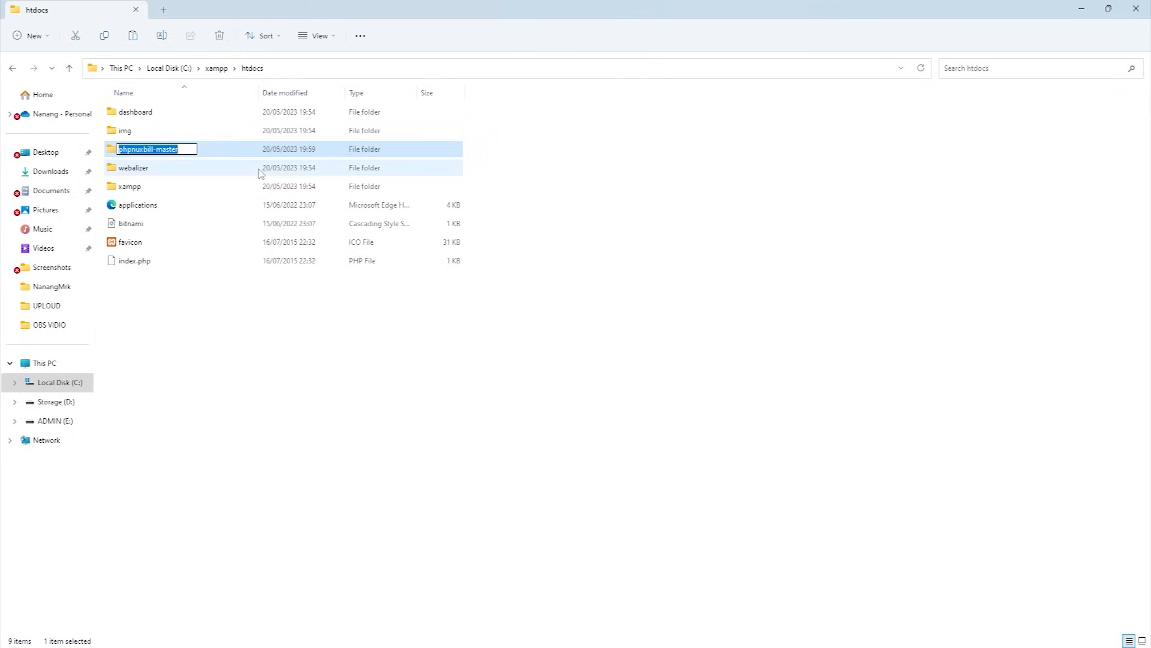
{"action": "key", "text": "BackSpace"}
{"action": "key", "text": "BackSpace"}
{"action": "key", "text": "BackSpace"}
{"action": "key", "text": "BackSpace"}
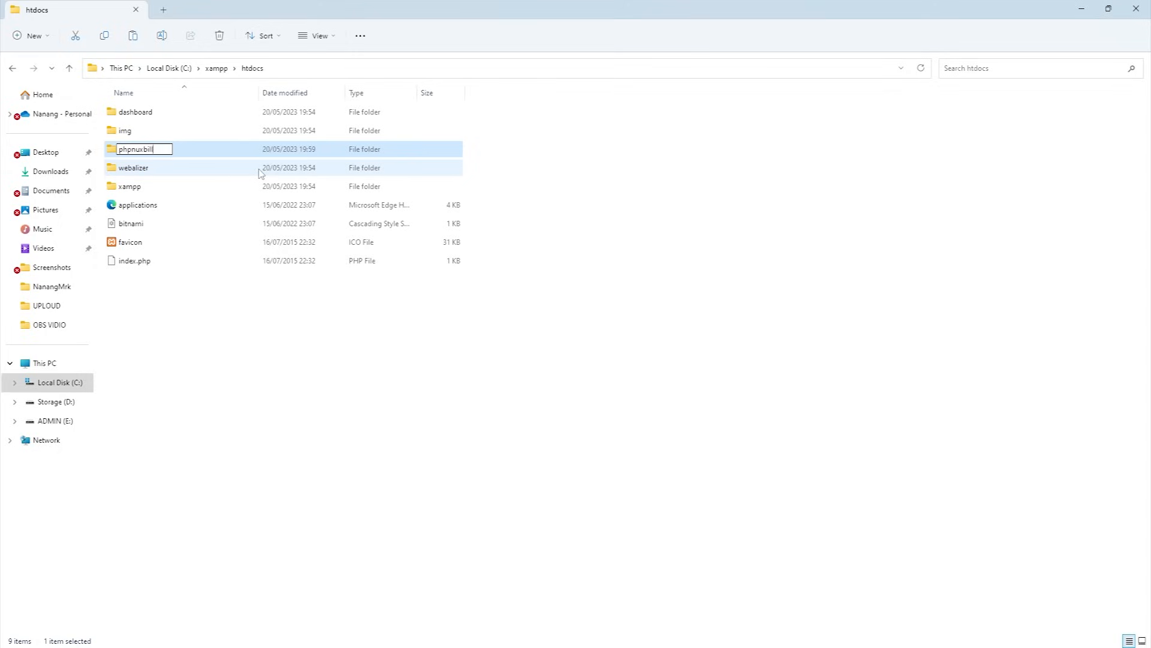
{"action": "left_click", "coordinate": [266, 308]}
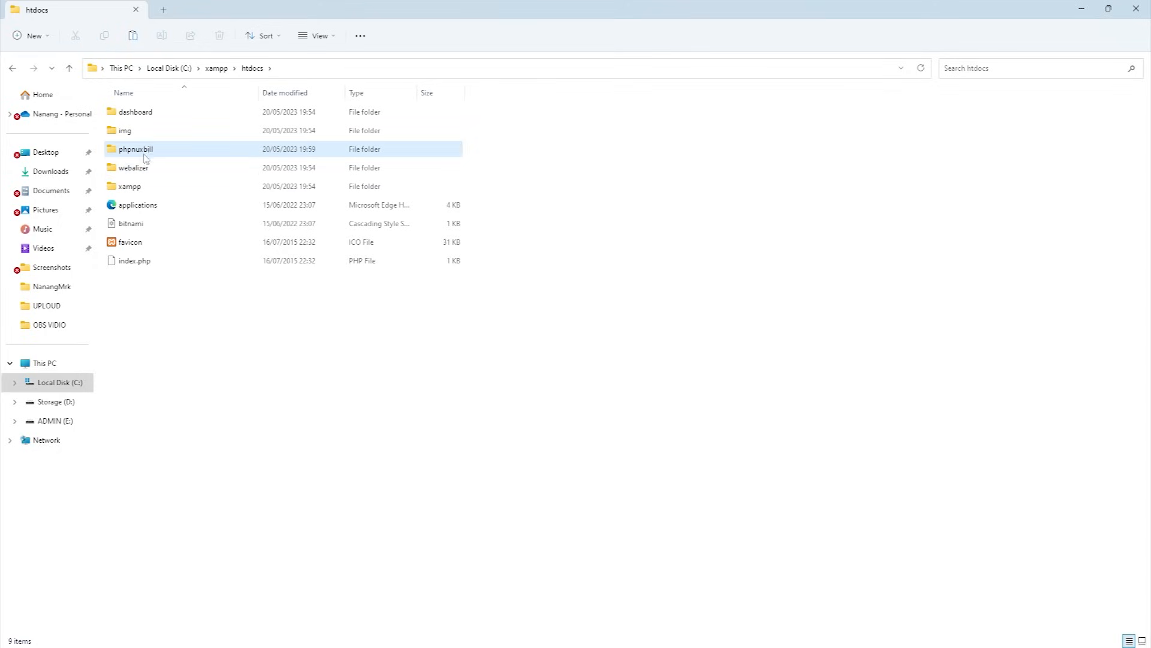
{"action": "mouse_move", "coordinate": [442, 597]}
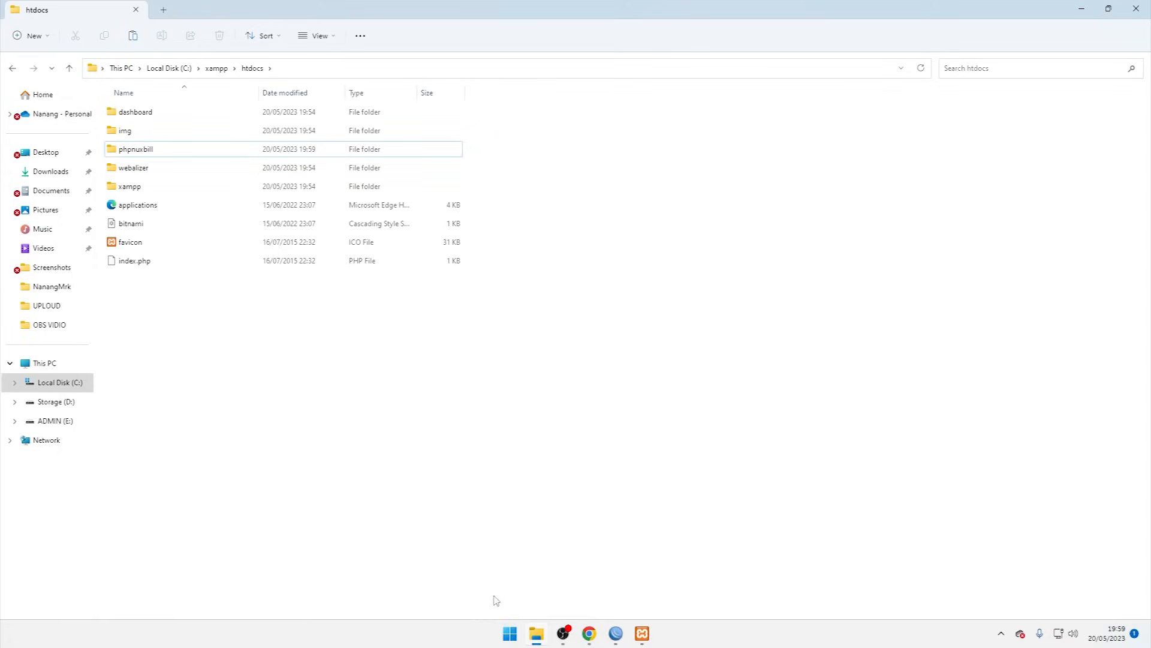
{"action": "left_click", "coordinate": [642, 633]}
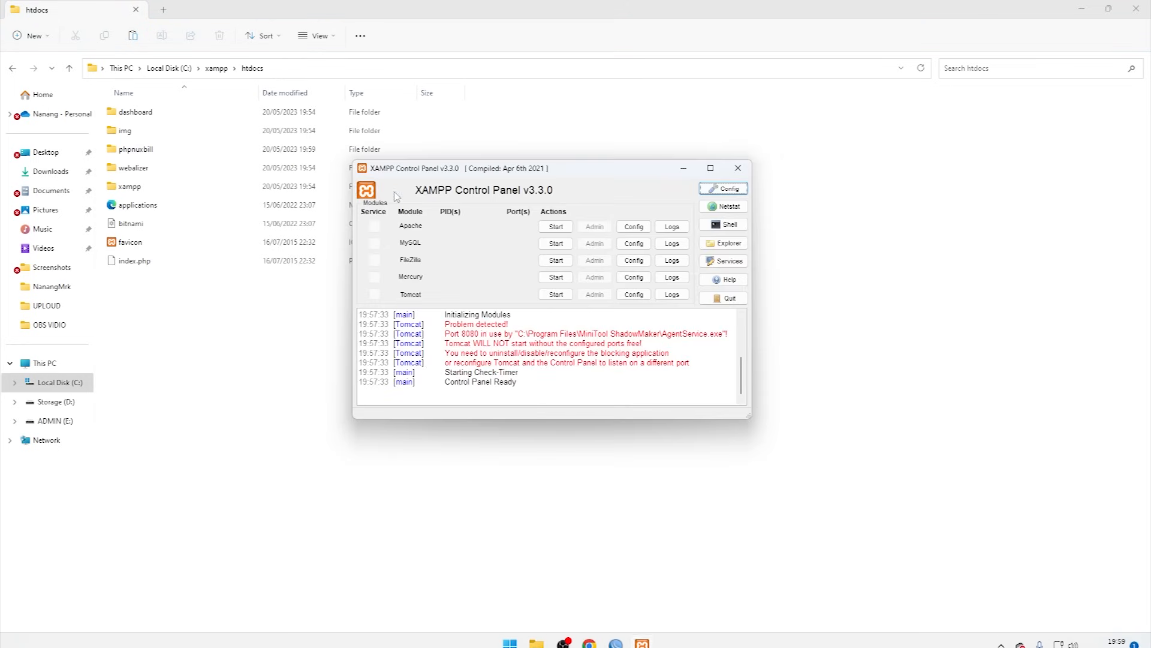
Start Apache on ports 80 and 443, and MySQL on port 3306.
{"action": "left_click_drag", "start_coordinate": [472, 171], "coordinate": [460, 162]}
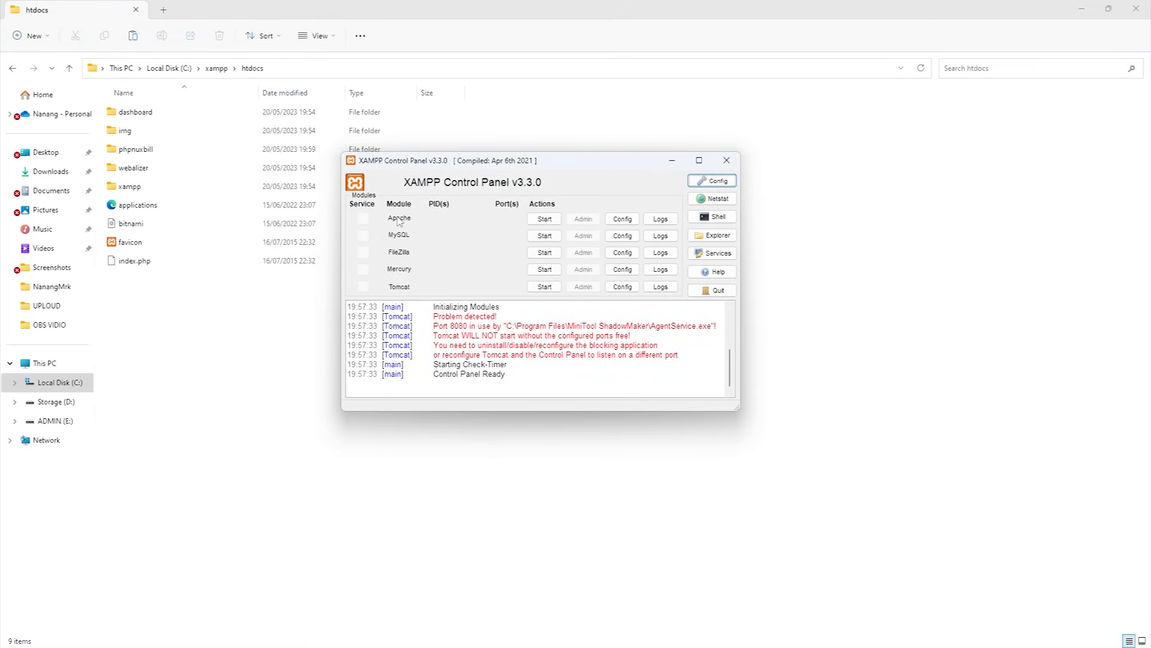
{"action": "left_click", "coordinate": [549, 221]}
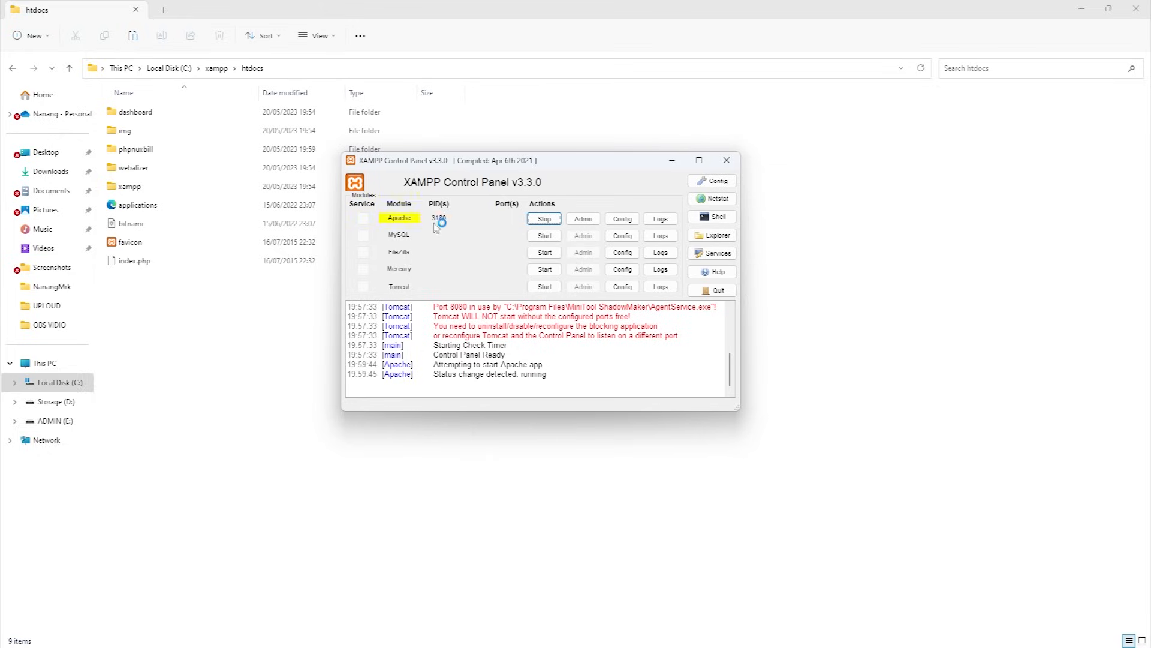
{"action": "left_click", "coordinate": [543, 236]}
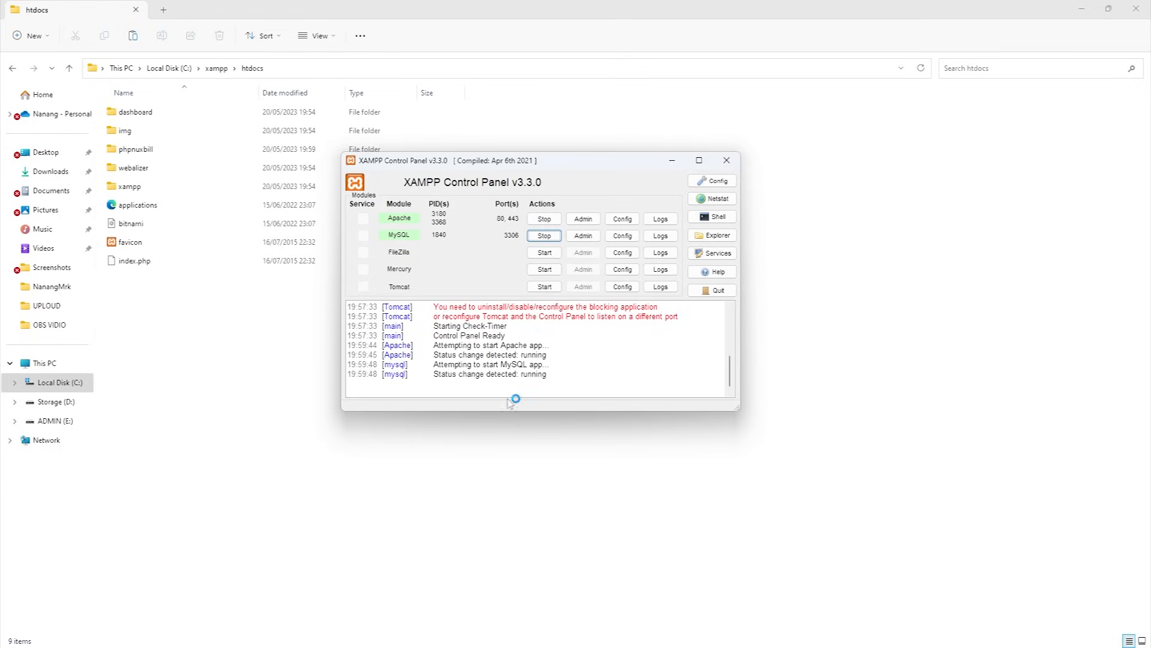
Load localhost/phpmyadmin in a new Chrome tab, showing the MariaDB 10.4.27 server.
{"action": "left_click", "coordinate": [590, 634]}
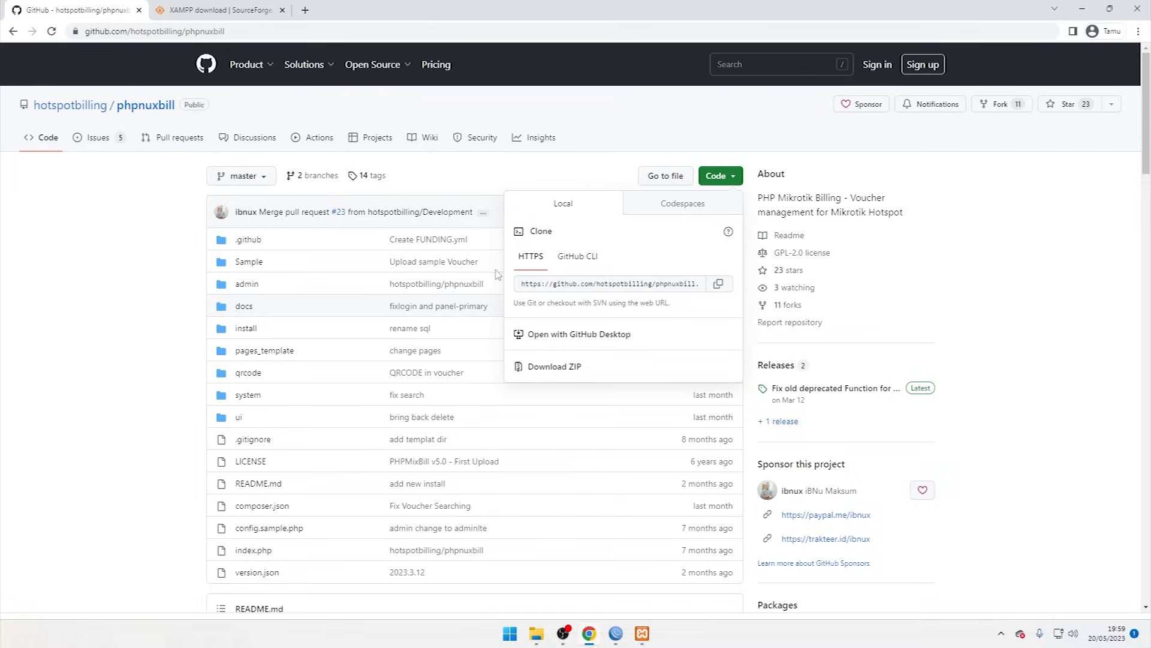
{"action": "left_click", "coordinate": [1122, 240]}
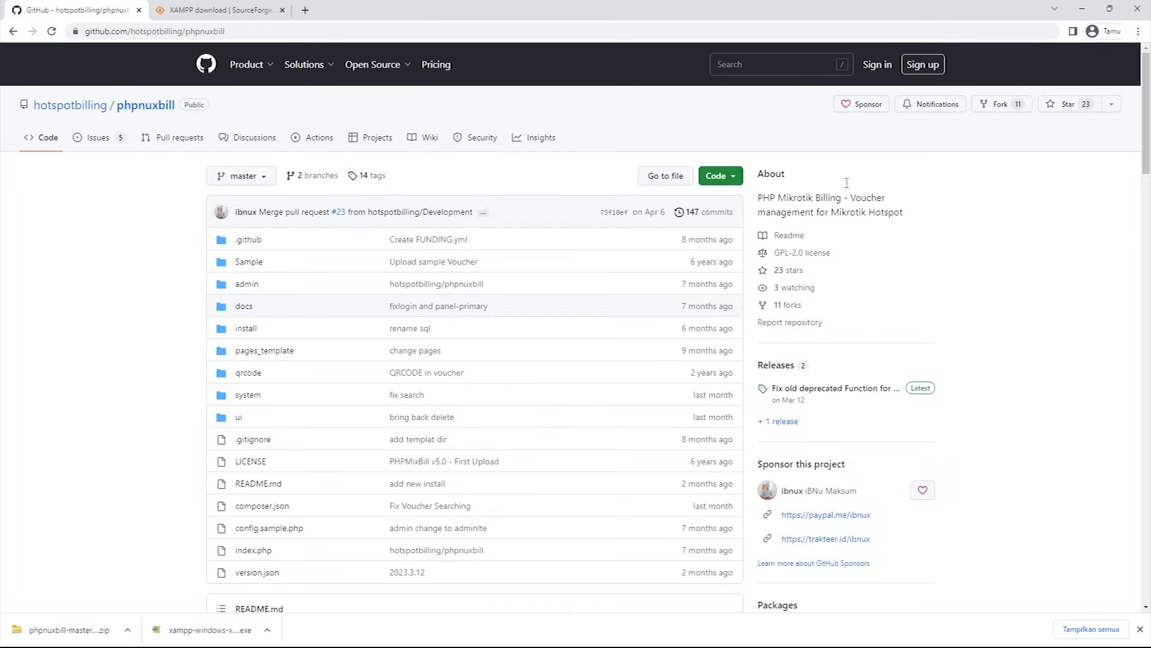
{"action": "key", "text": "ctrl+t"}
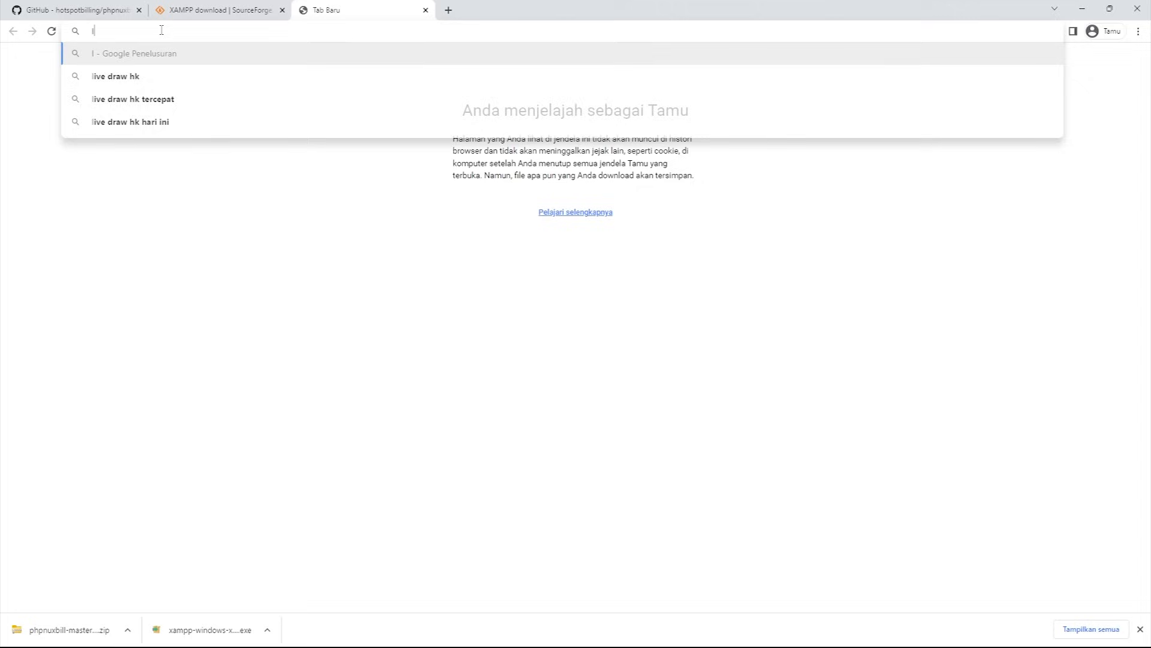
{"action": "type", "text": "ocalh"}
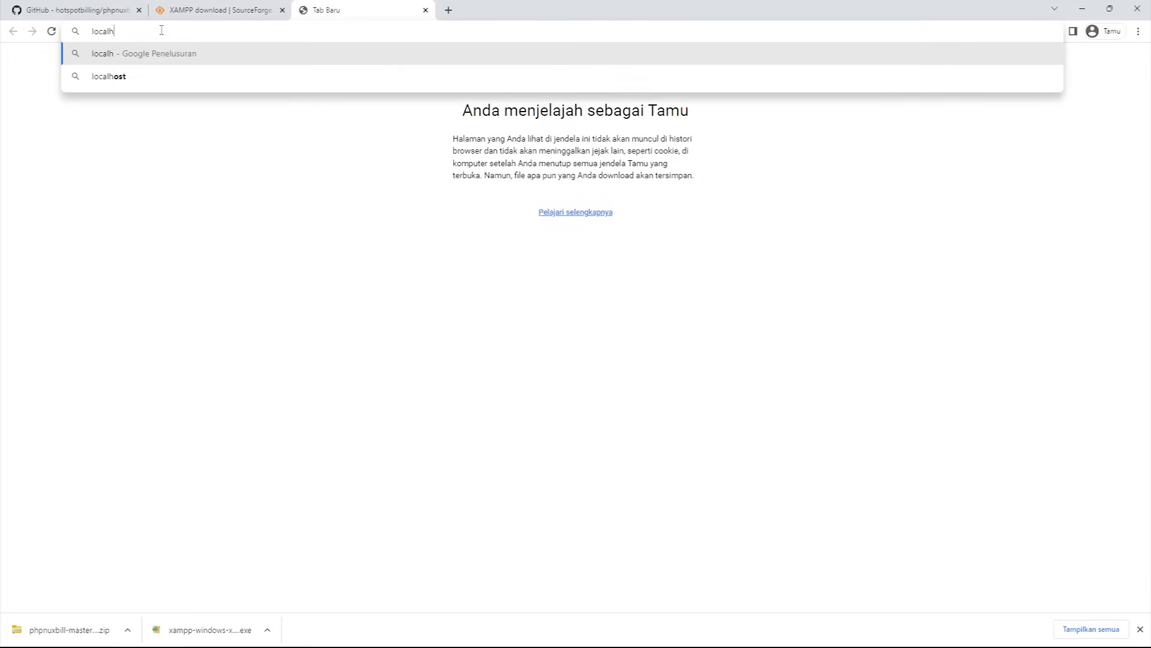
{"action": "type", "text": "ost/php"}
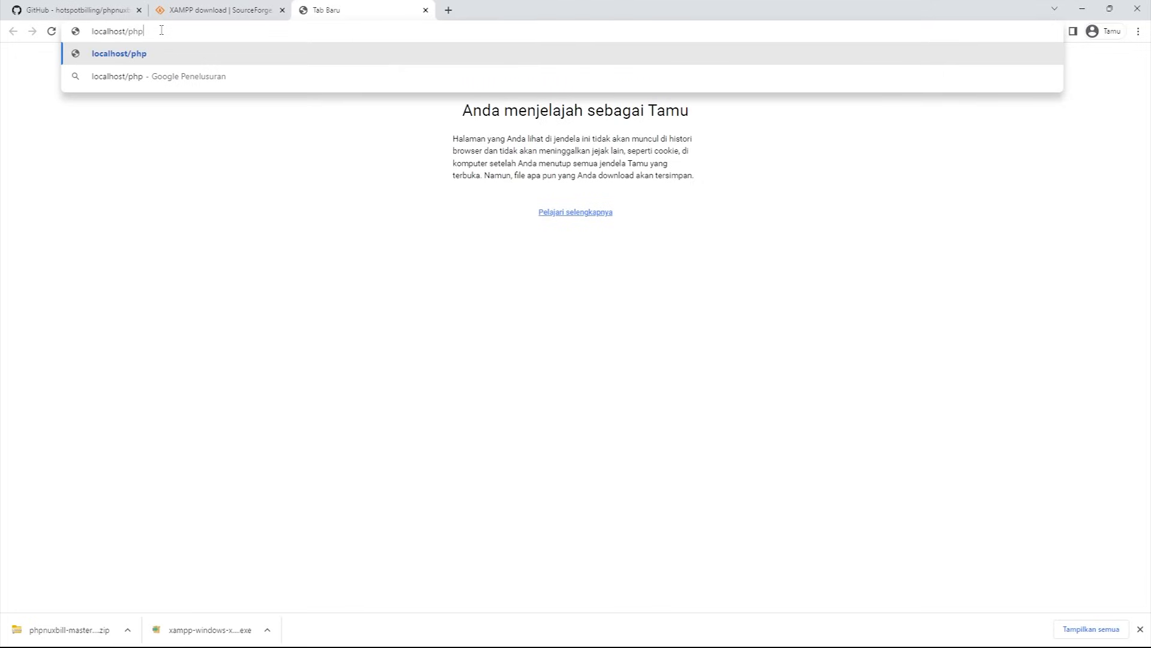
{"action": "type", "text": "myadmin"}
{"action": "key", "text": "Return"}
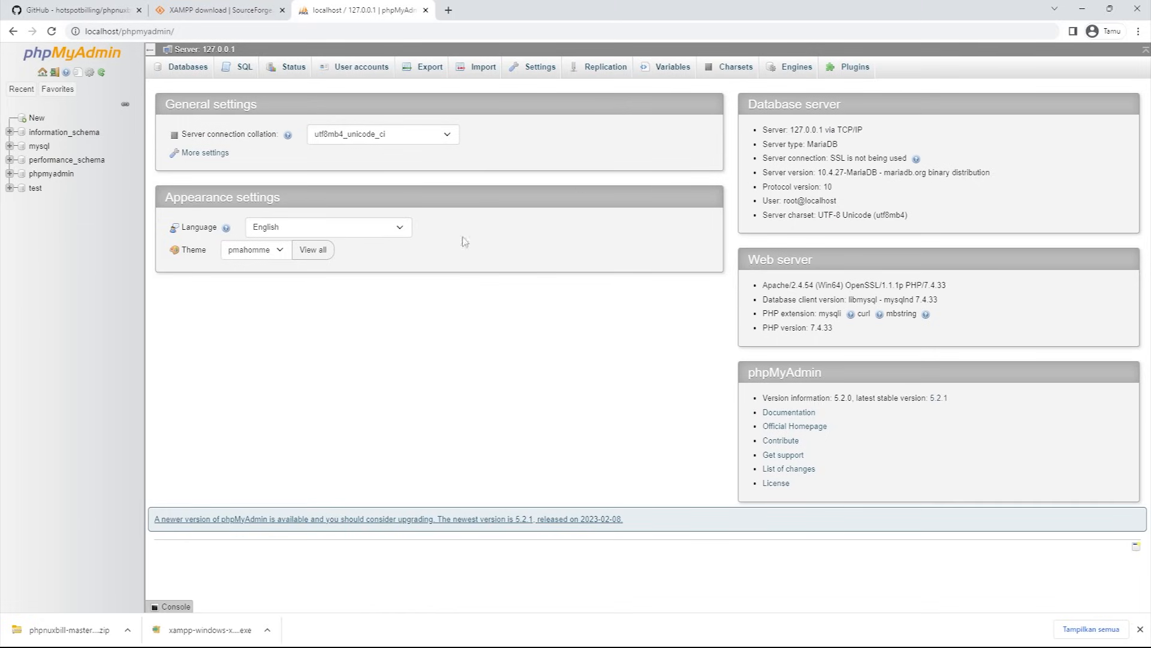
{"action": "left_click_drag", "start_coordinate": [195, 31], "coordinate": [96, 31]}
{"action": "mouse_move", "coordinate": [641, 643]}
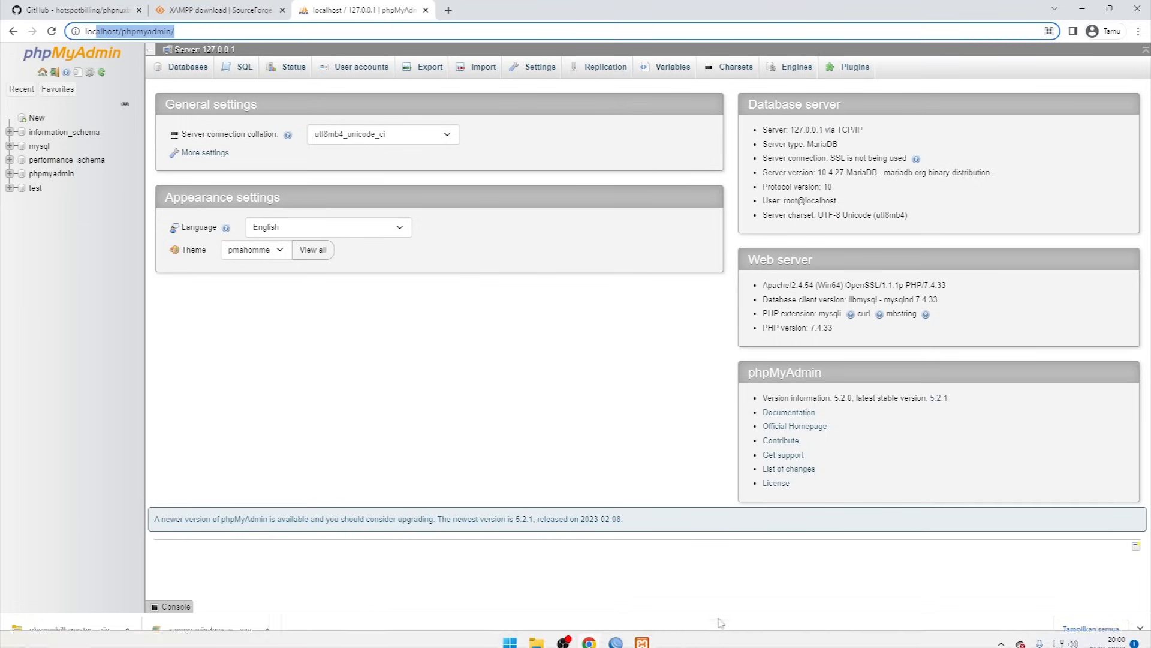
{"action": "left_click", "coordinate": [280, 157]}
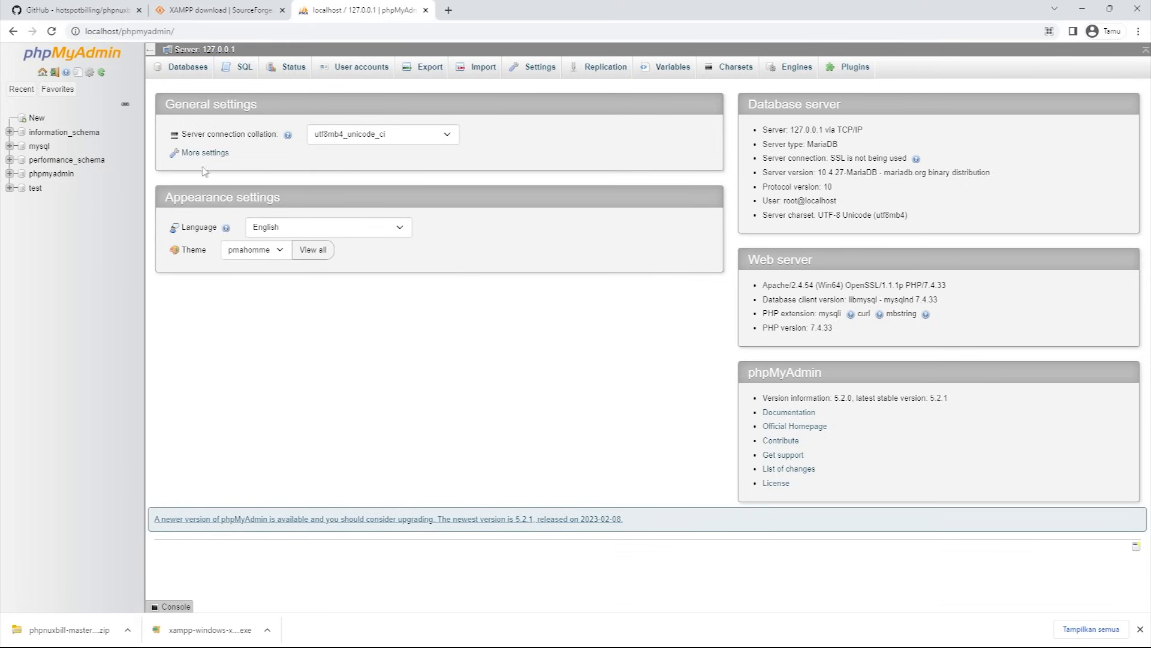
Create an empty database named phpnuxbill with utf8mb4_general_ci collation.
{"action": "left_click", "coordinate": [34, 119]}
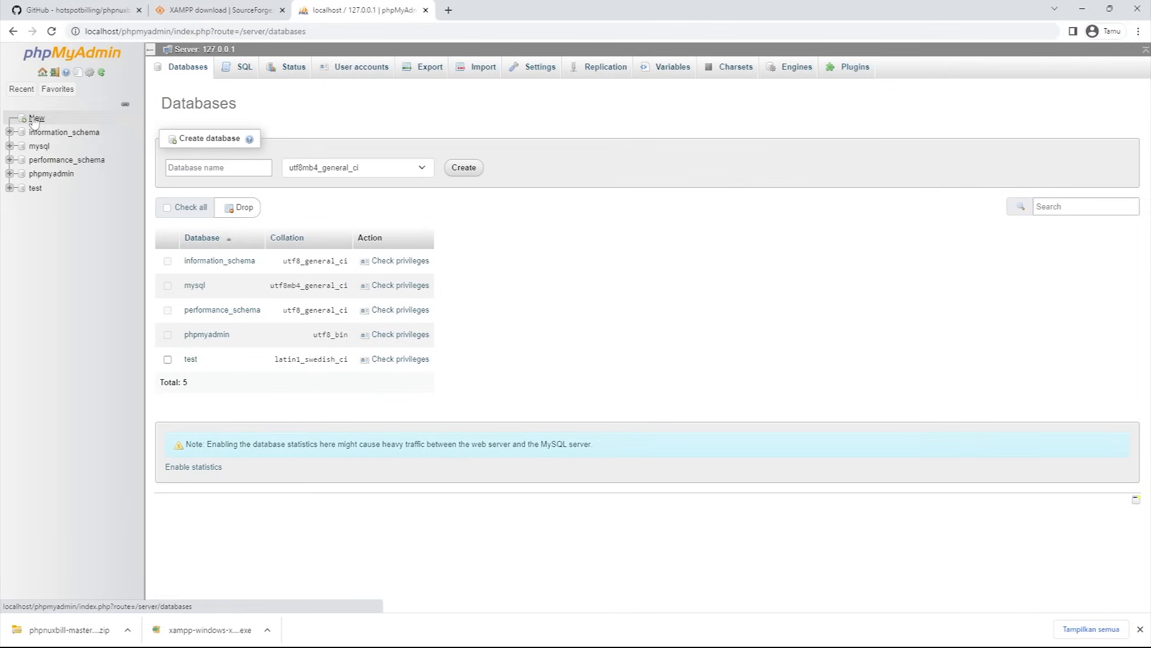
{"action": "left_click", "coordinate": [195, 169]}
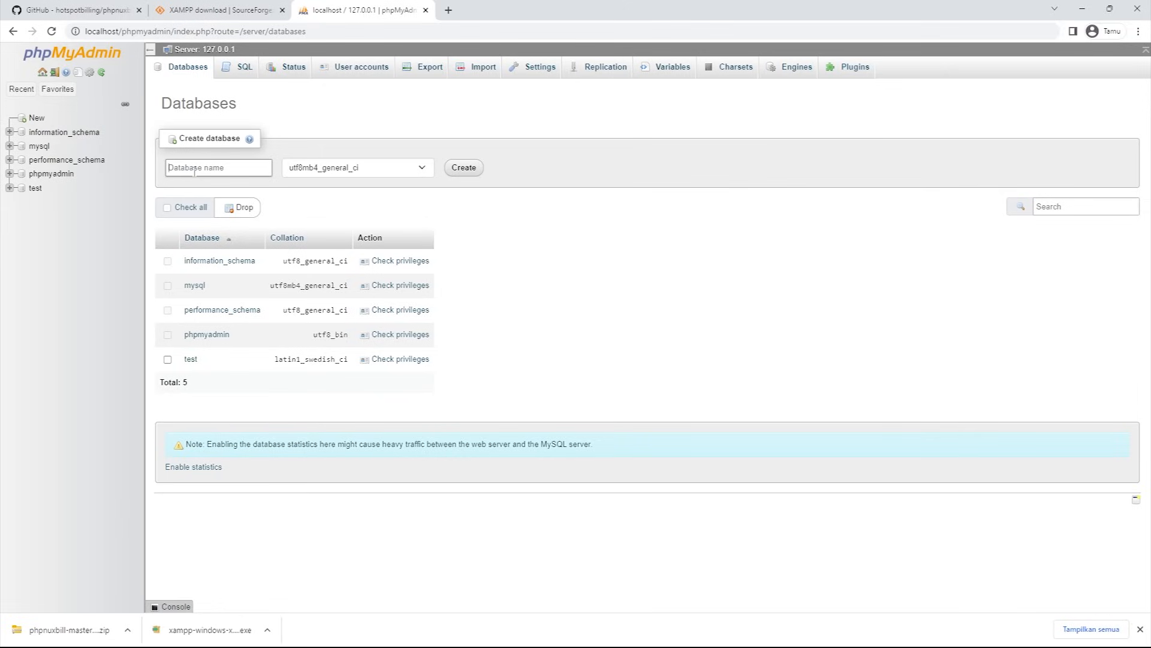
{"action": "type", "text": "p"}
{"action": "left_click", "coordinate": [463, 170]}
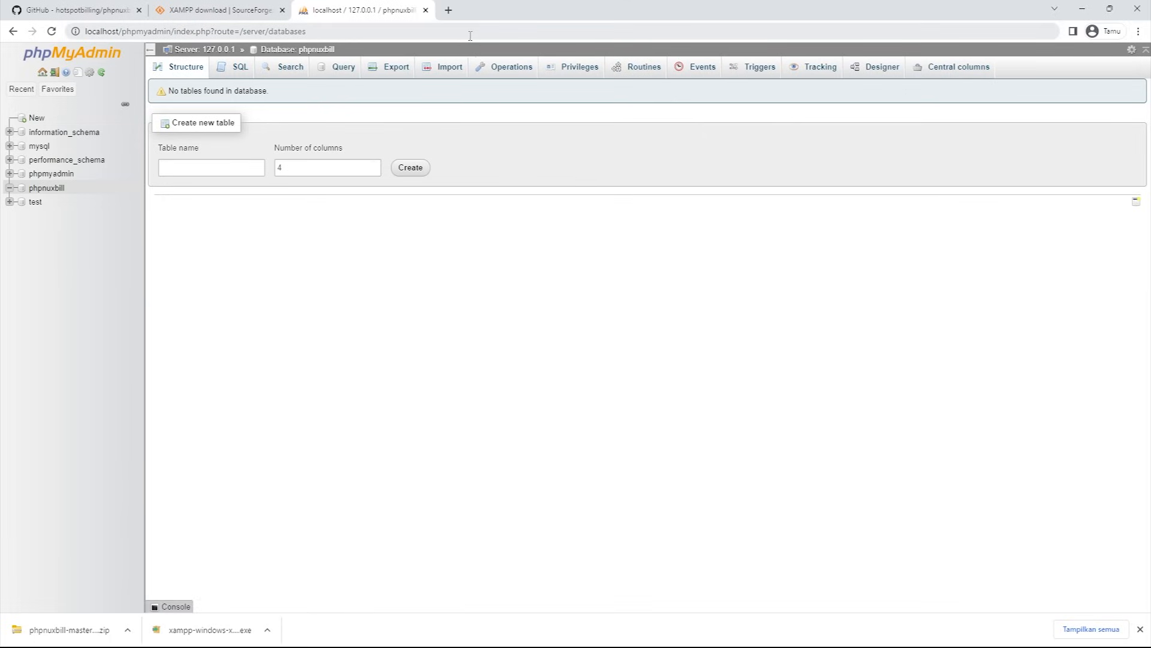
{"action": "left_click", "coordinate": [448, 10]}
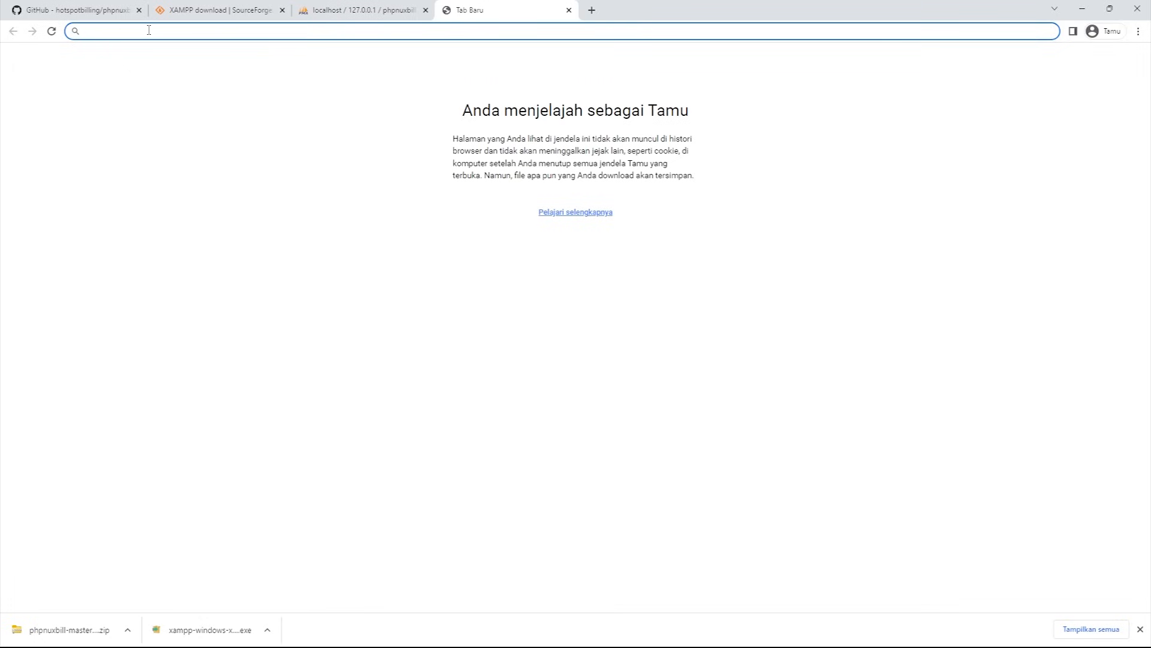
Load localhost/phpnuxbill/install, accept the terms and pass the system test.
{"action": "type", "text": "local"}
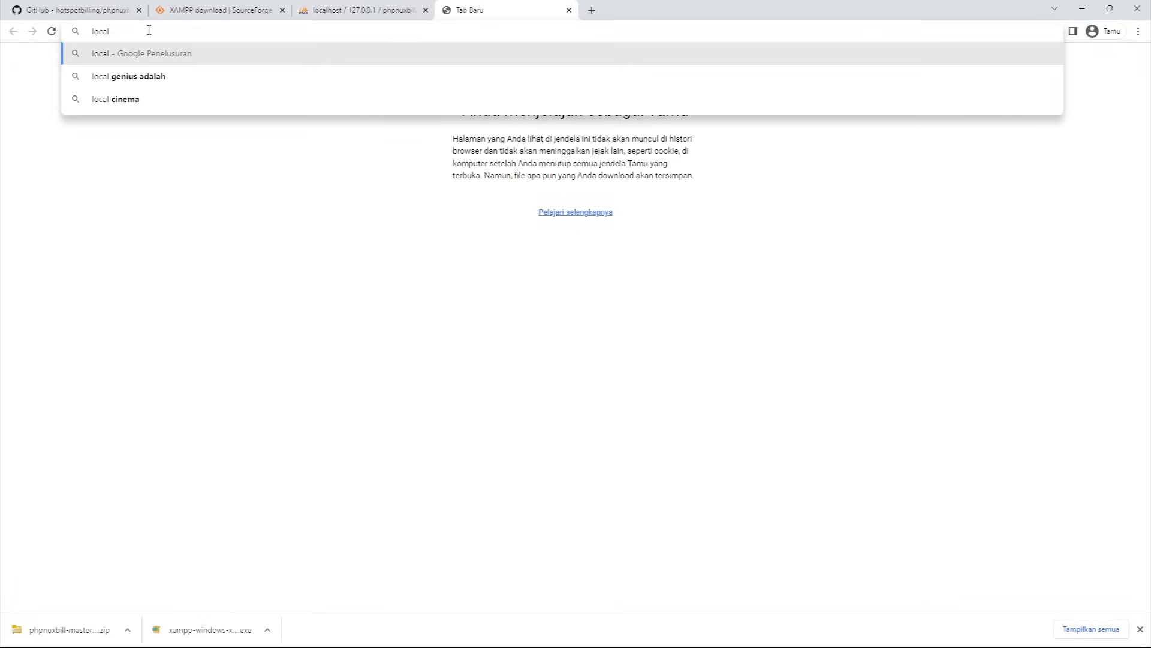
{"action": "type", "text": "host/php"}
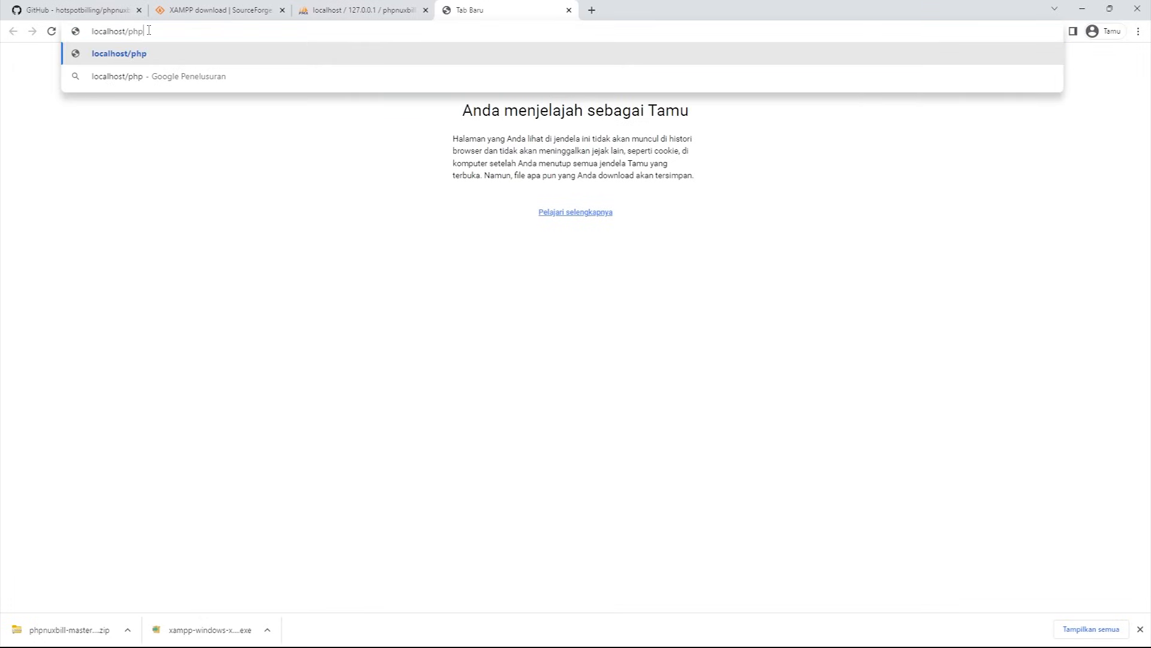
{"action": "type", "text": "nuxbill/install"}
{"action": "key", "text": "Return"}
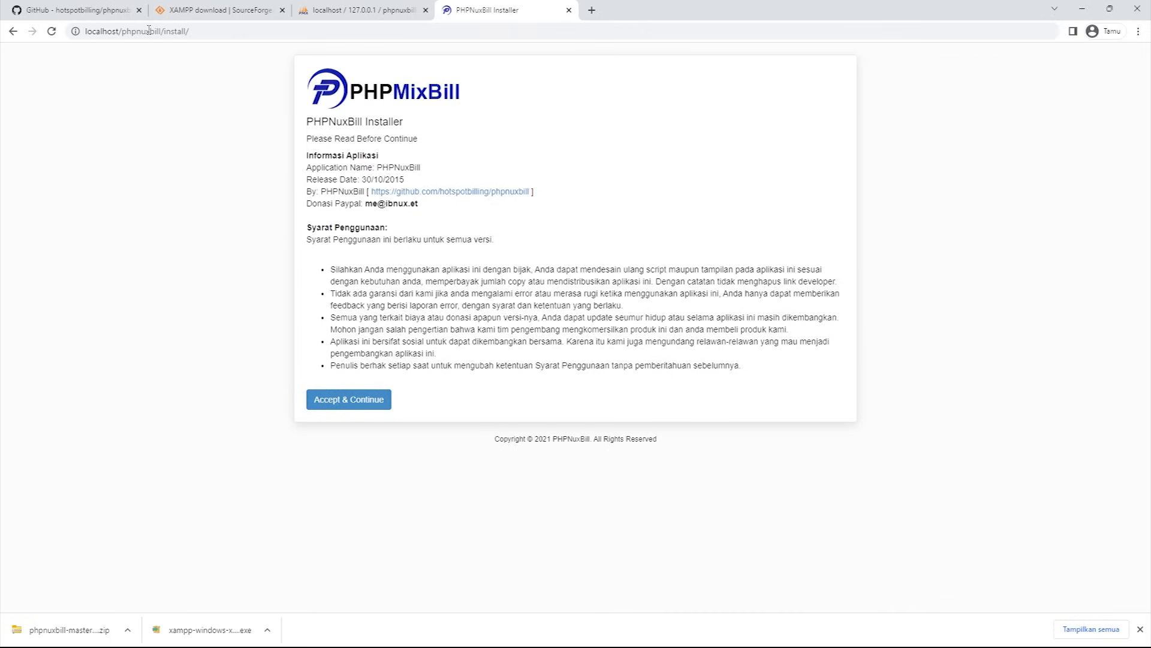
{"action": "left_click", "coordinate": [340, 410]}
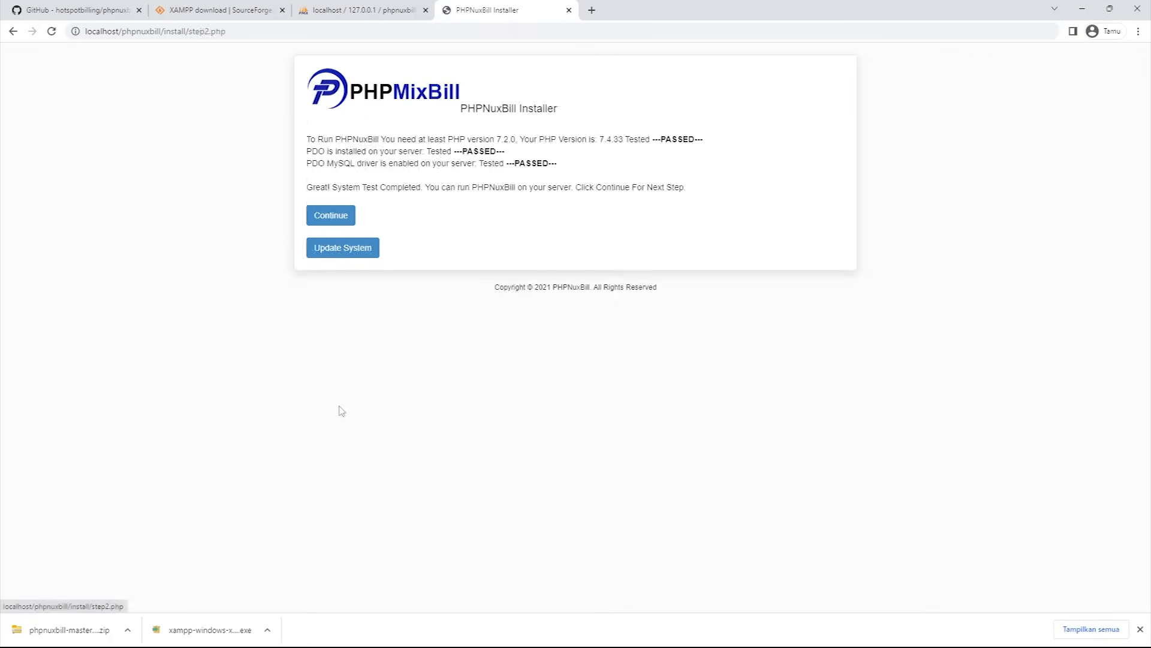
{"action": "left_click", "coordinate": [343, 217]}
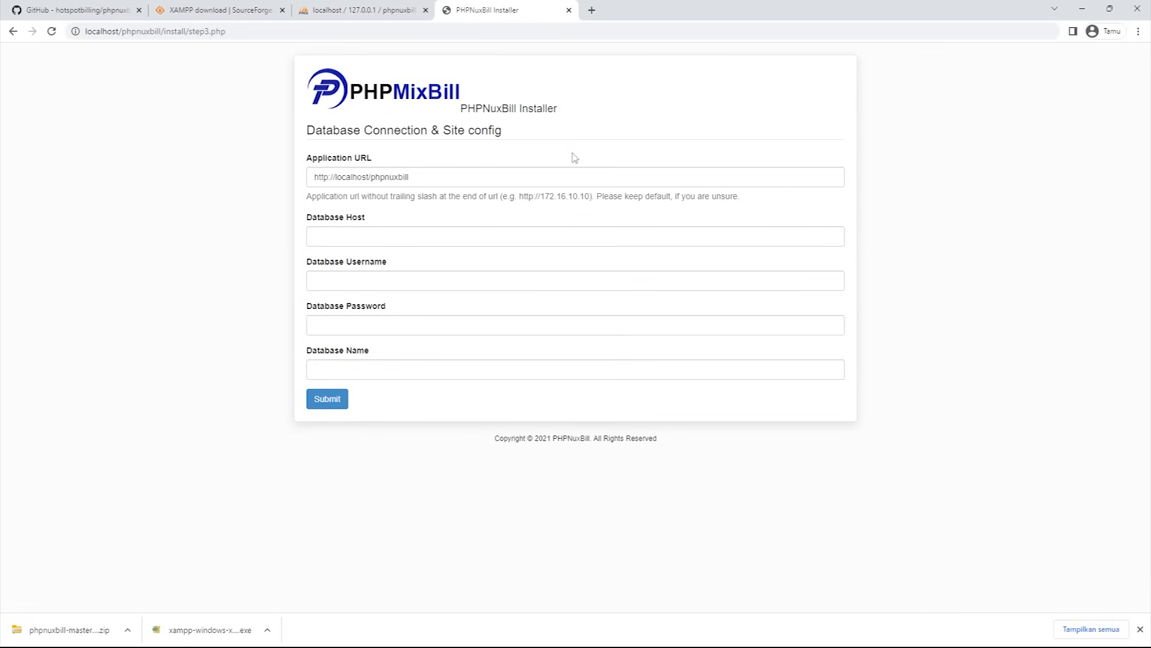
Fill in the installer's database settings with database name phpnuxbill and submit them.
{"action": "left_click", "coordinate": [337, 242]}
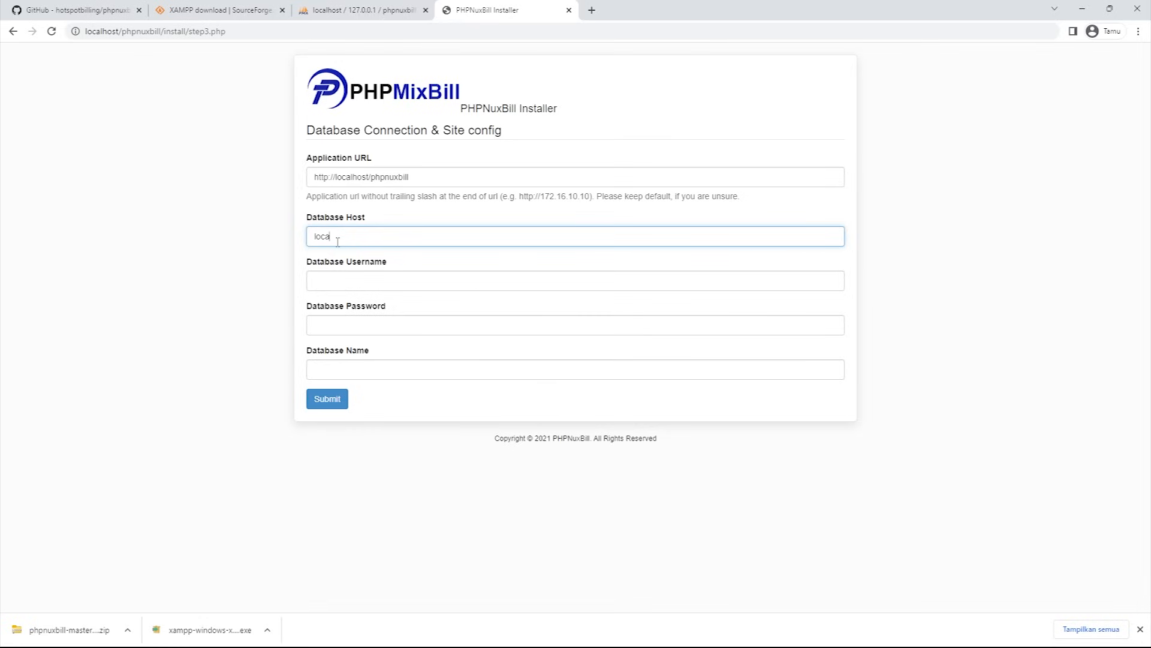
{"action": "left_click", "coordinate": [371, 280]}
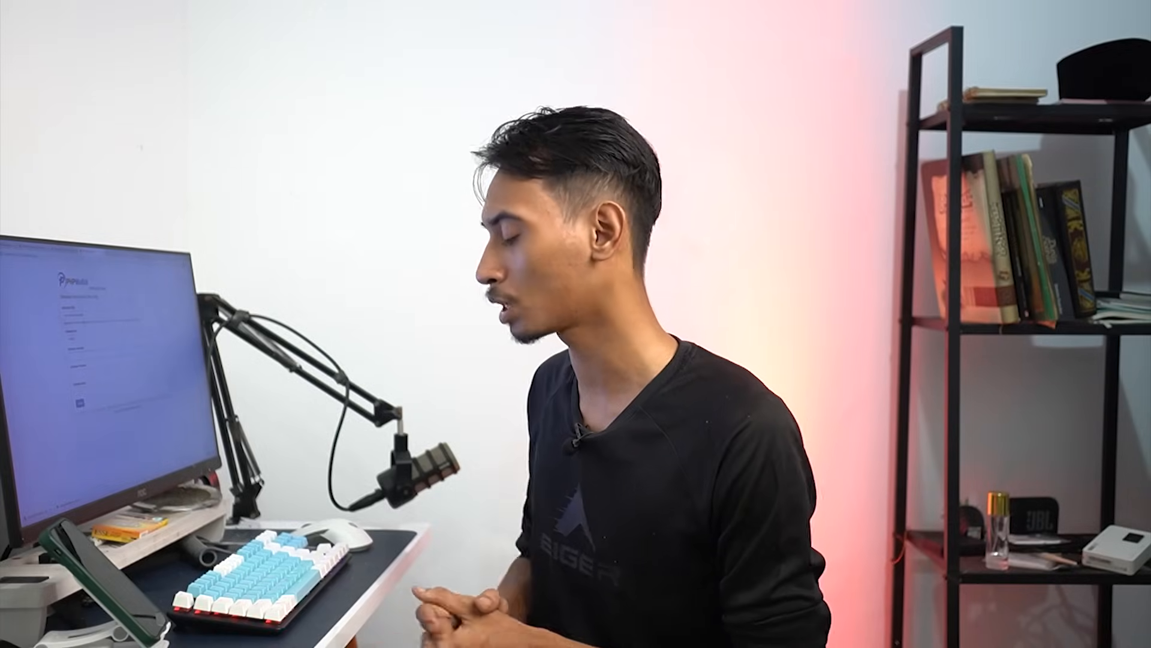
{"action": "type", "text": "root"}
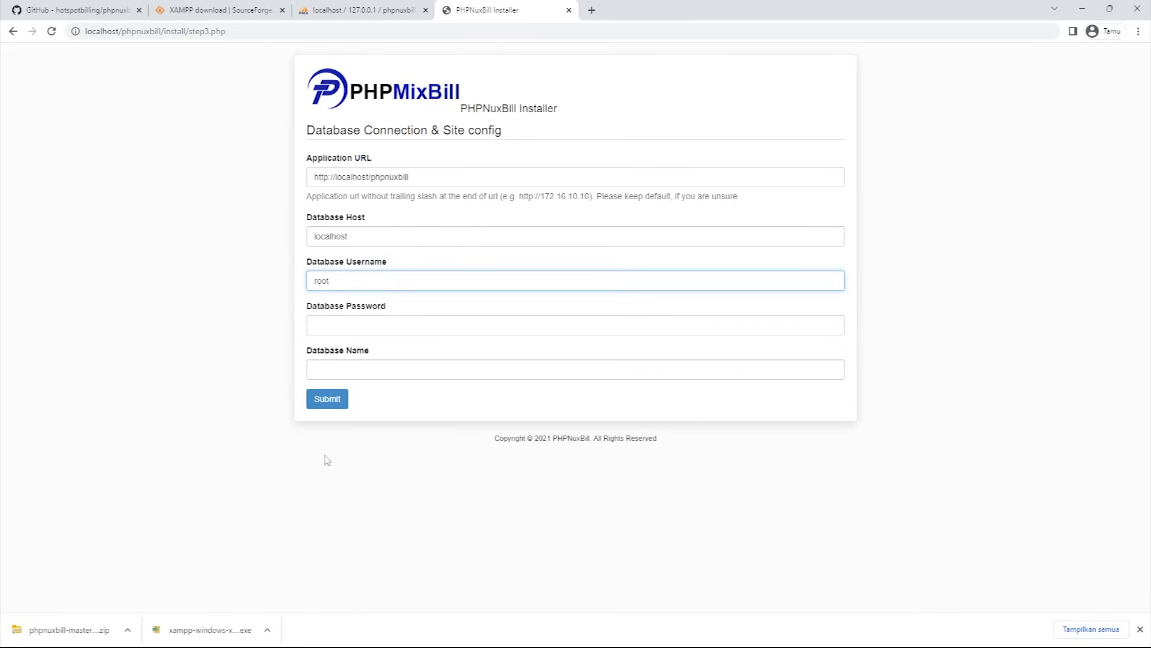
{"action": "left_click", "coordinate": [415, 377]}
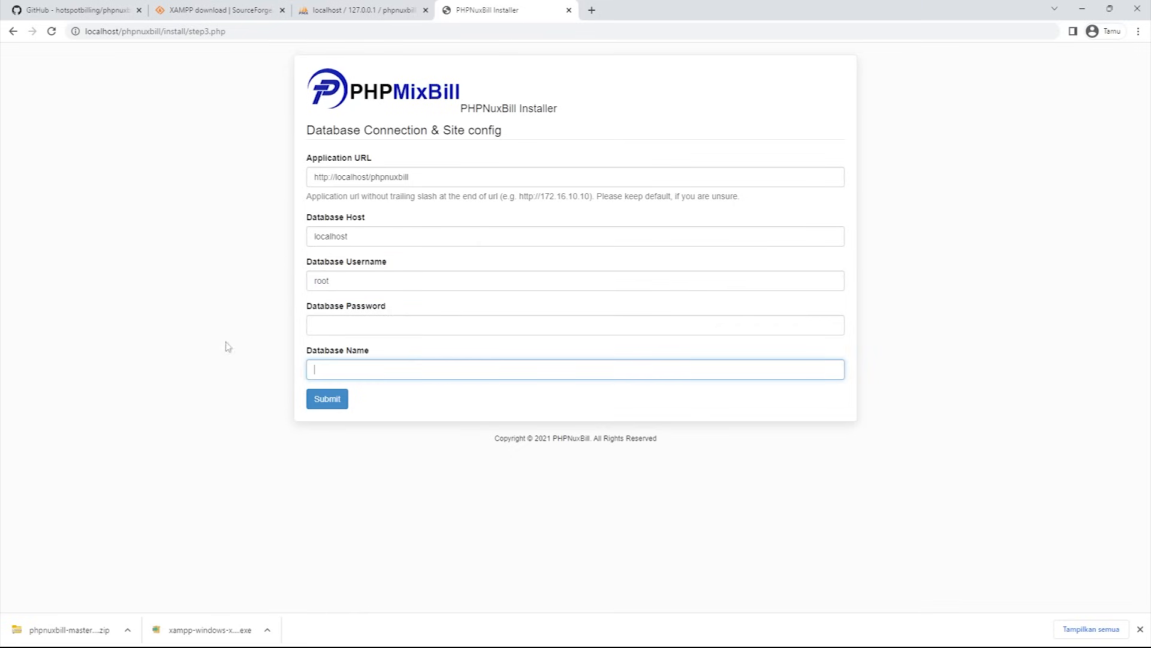
{"action": "left_click", "coordinate": [362, 10]}
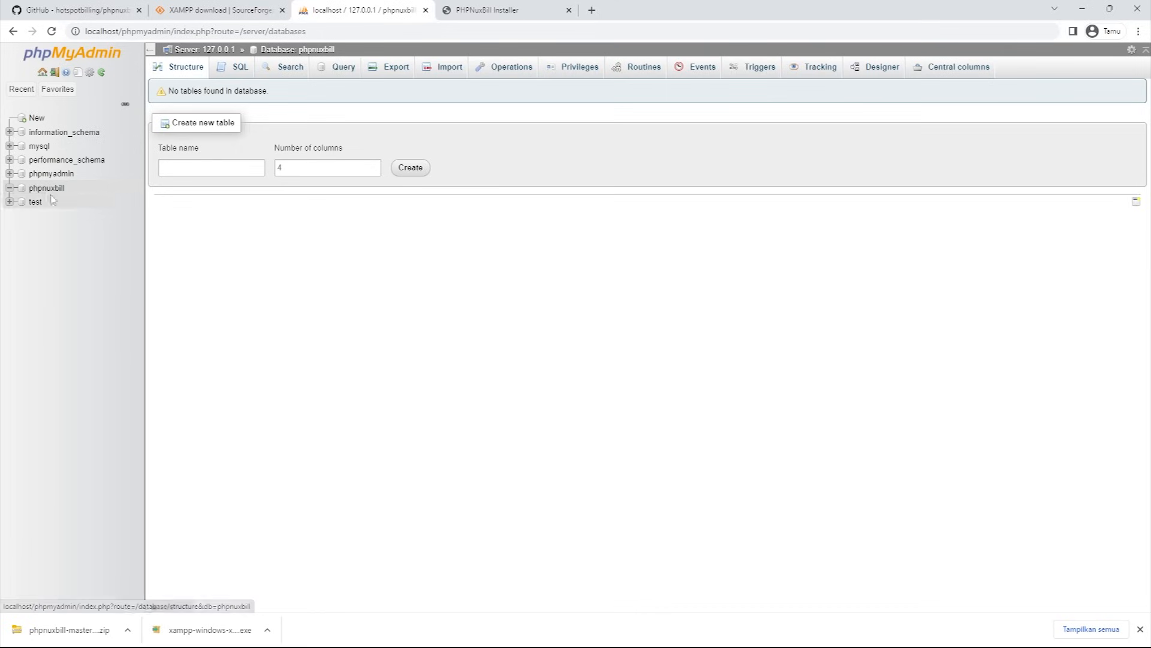
{"action": "left_click", "coordinate": [483, 12]}
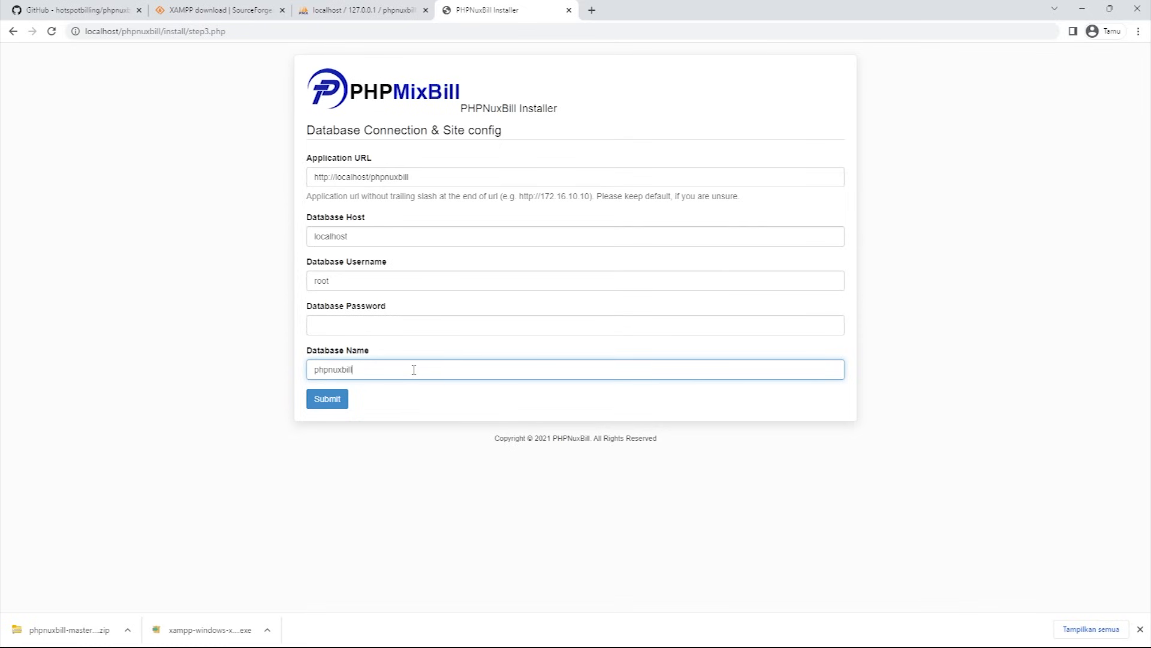
{"action": "left_click", "coordinate": [326, 399]}
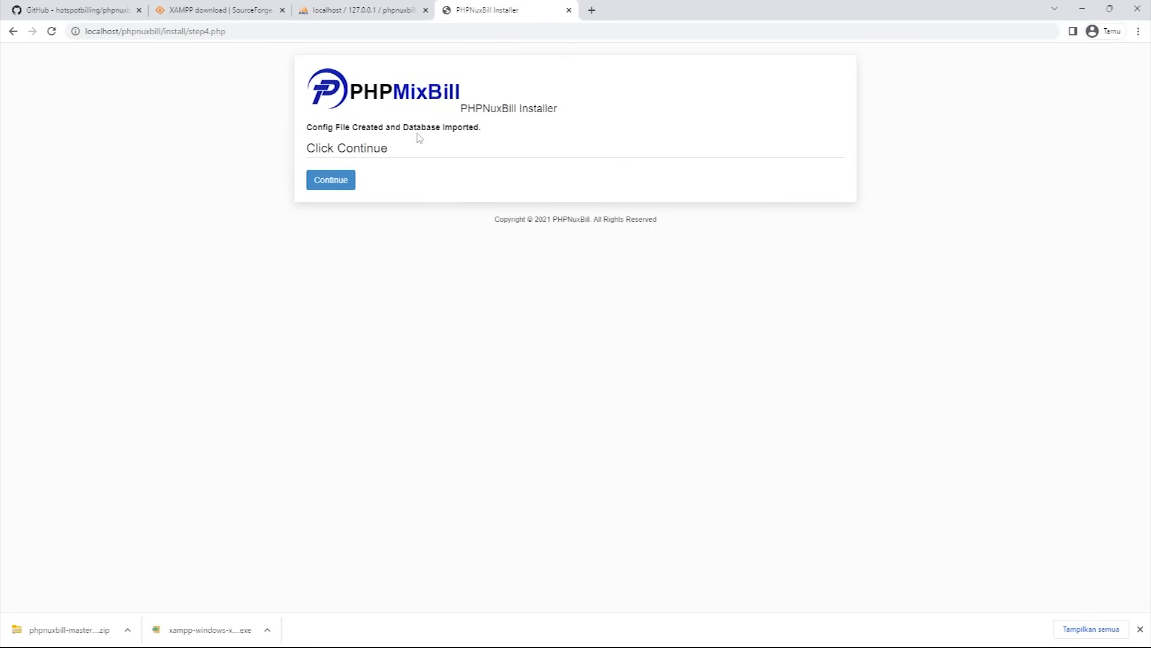
Finish the installer and log in with the admin username and password.
{"action": "left_click", "coordinate": [348, 181]}
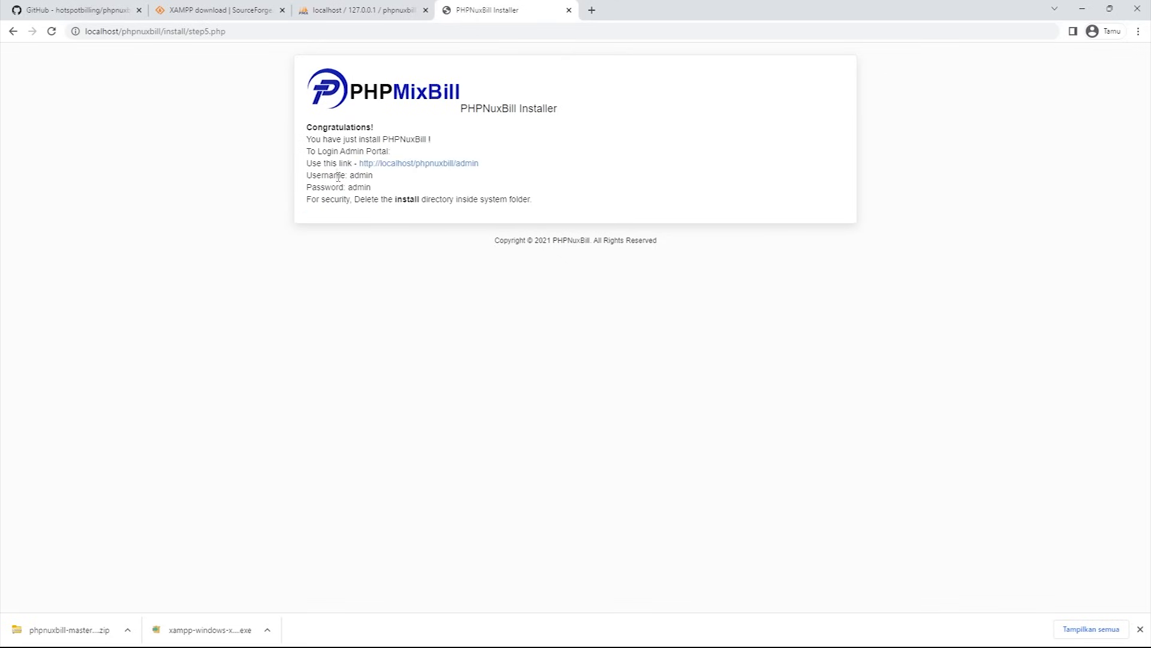
{"action": "left_click", "coordinate": [404, 166]}
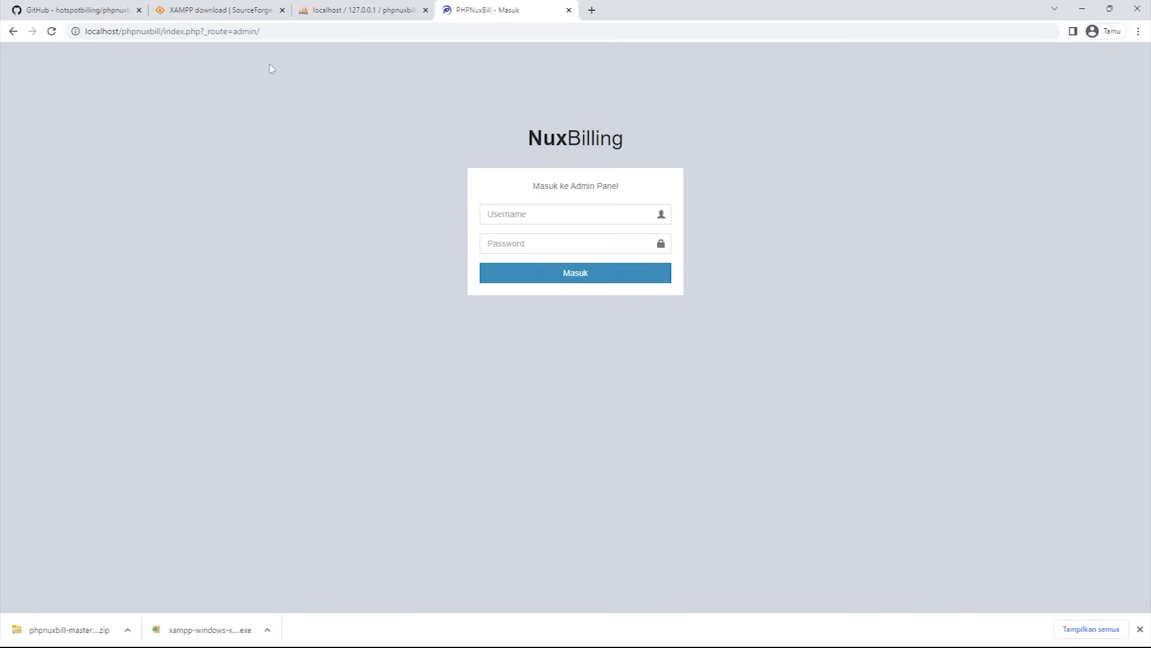
{"action": "left_click", "coordinate": [496, 214]}
{"action": "type", "text": "admin"}
{"action": "key", "text": "Tab"}
{"action": "type", "text": "admin"}
{"action": "key", "text": "Return"}
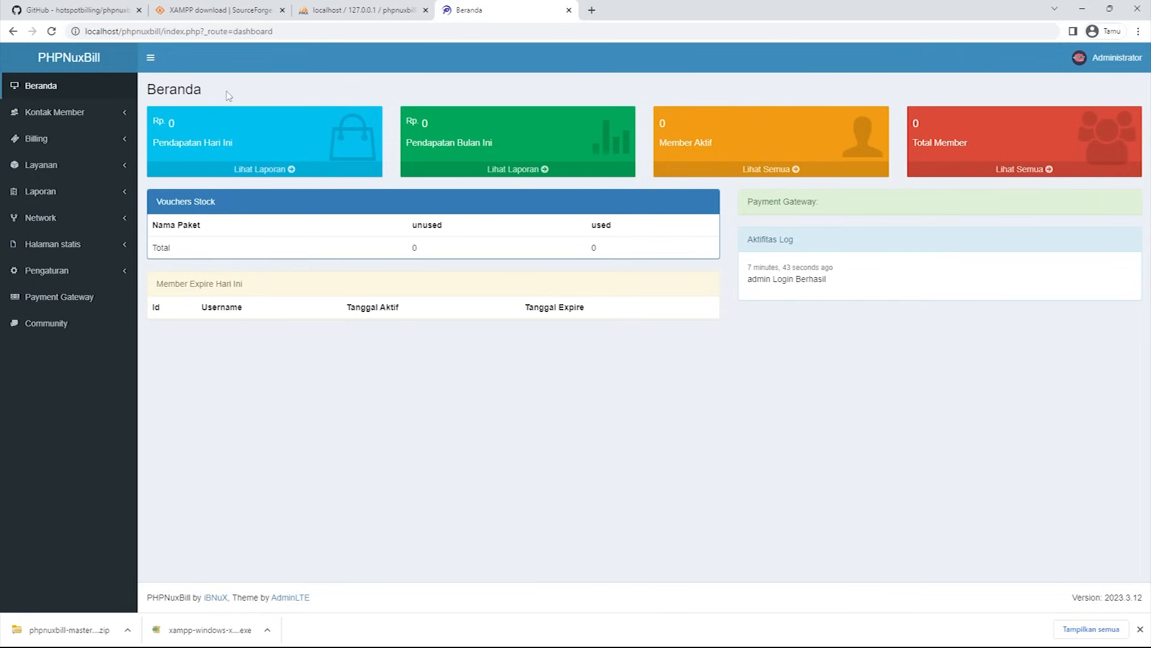
Start a new router under Network > Routers named Mikrotik Rb-750Gr3.
{"action": "left_click", "coordinate": [71, 228]}
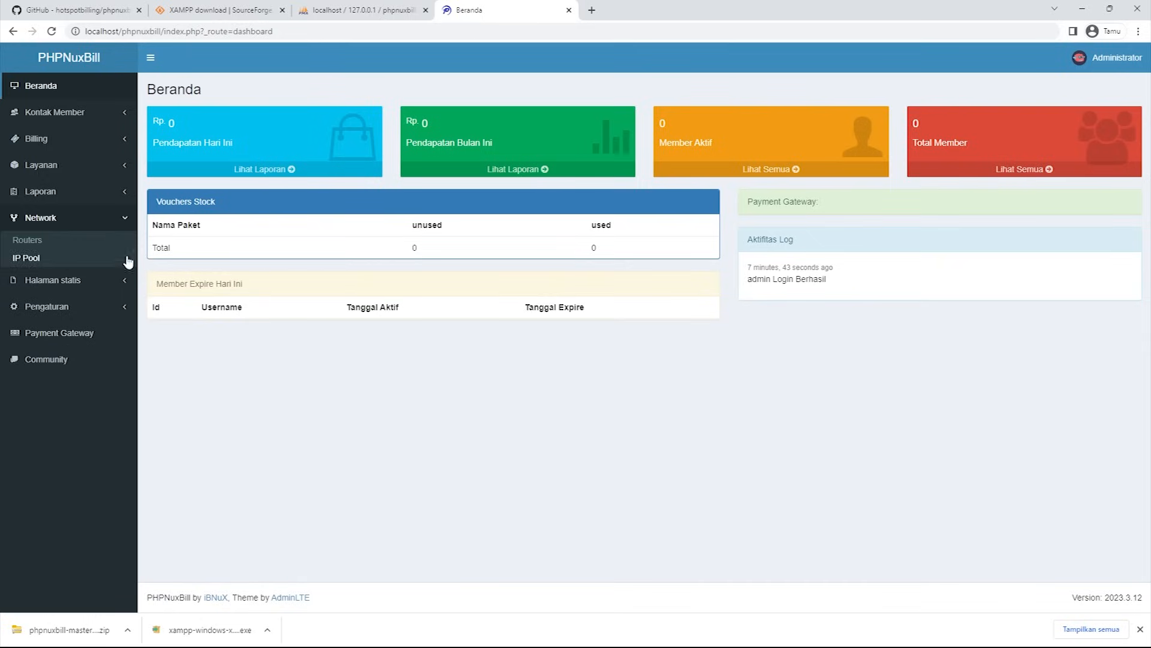
{"action": "left_click", "coordinate": [40, 242]}
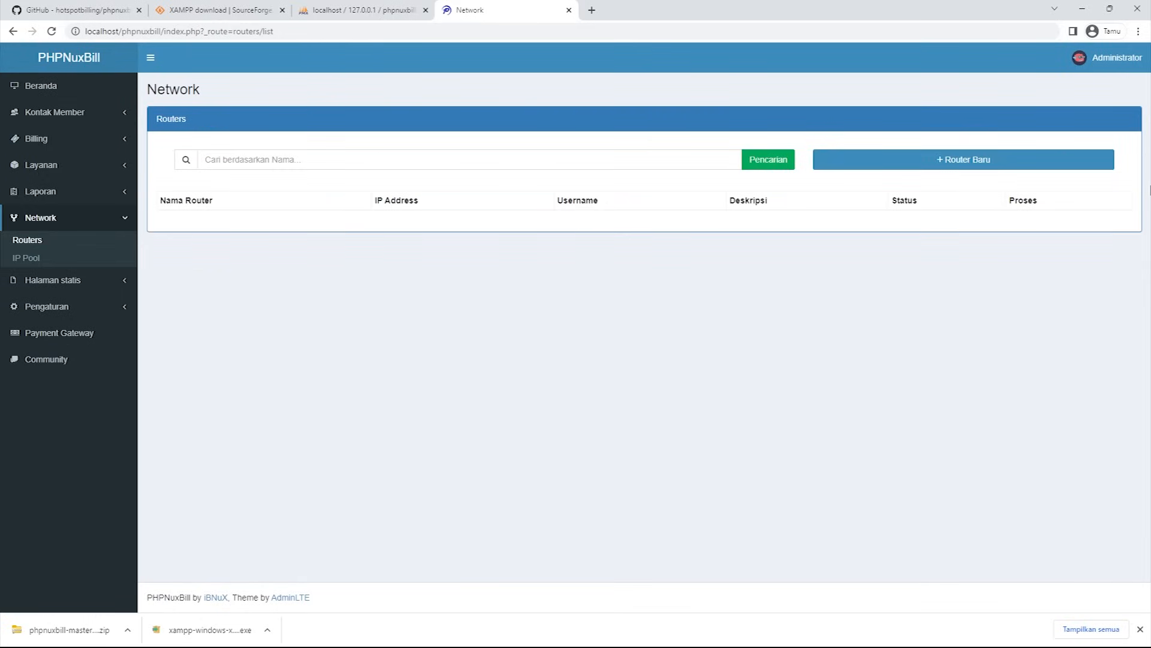
{"action": "left_click", "coordinate": [958, 171]}
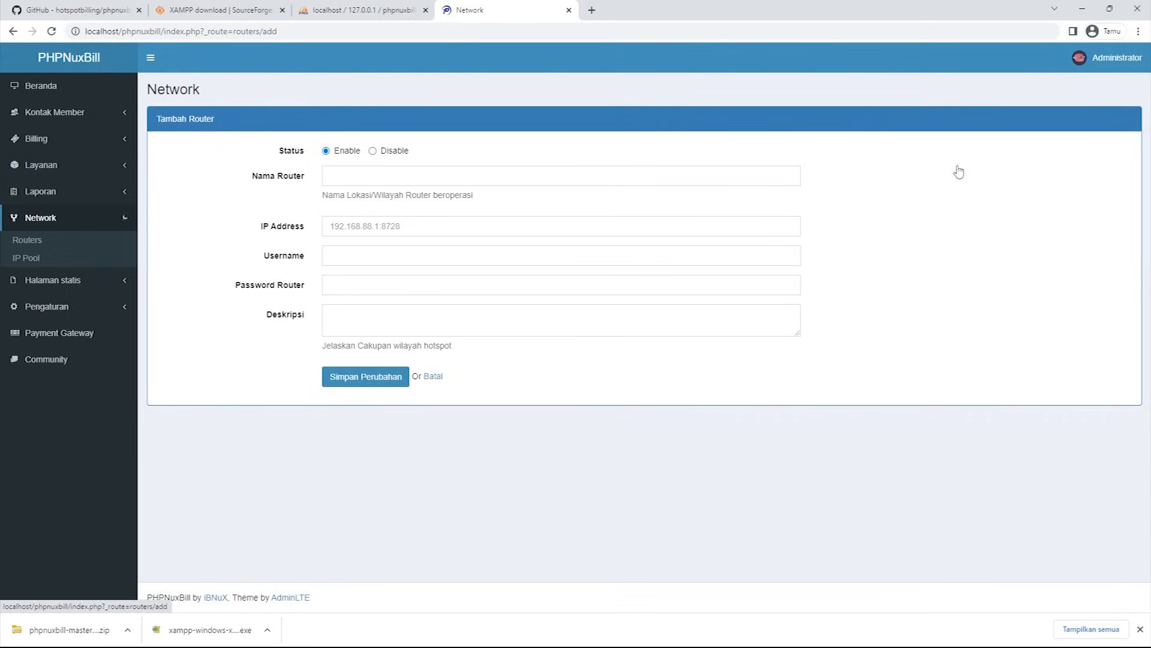
{"action": "left_click", "coordinate": [346, 178]}
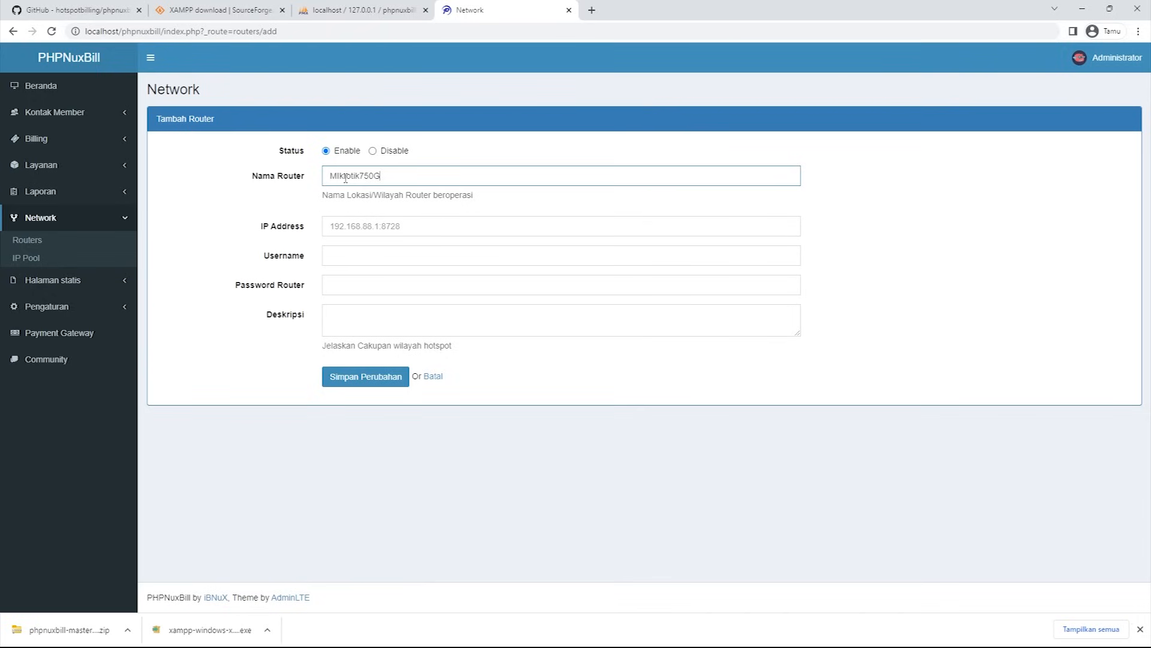
{"action": "left_click", "coordinate": [359, 176]}
{"action": "type", "text": "Rb-"}
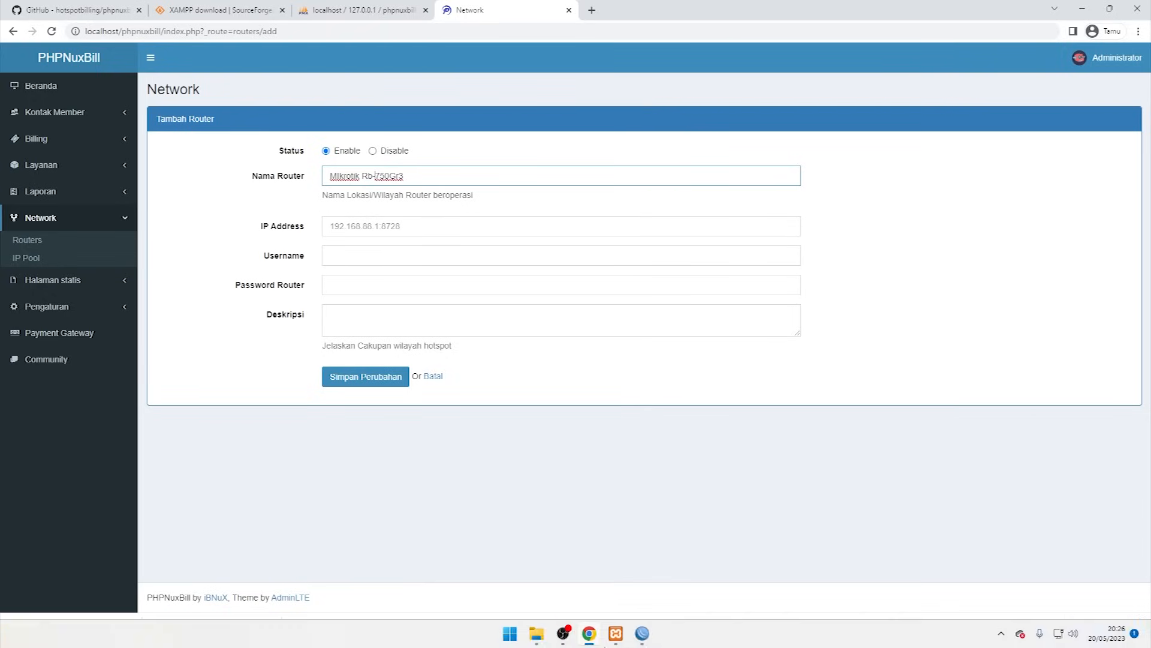
Enter IP 192.168.88.1 found in WinBox, the API username and password, and save.
{"action": "left_click", "coordinate": [642, 634]}
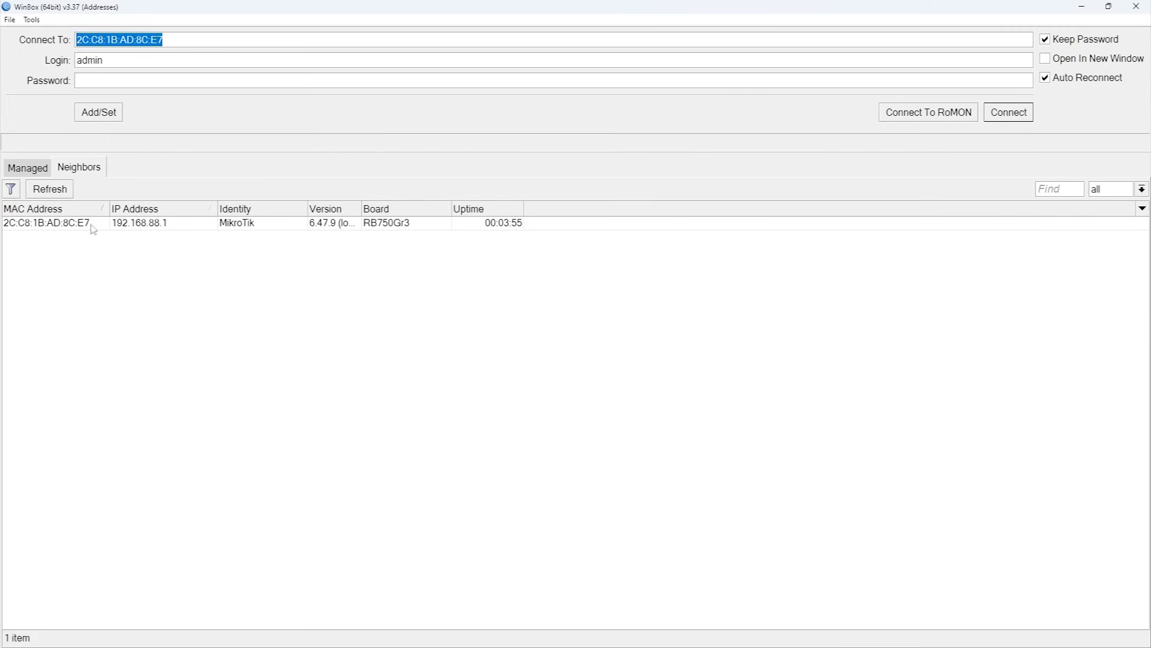
{"action": "left_click", "coordinate": [147, 224]}
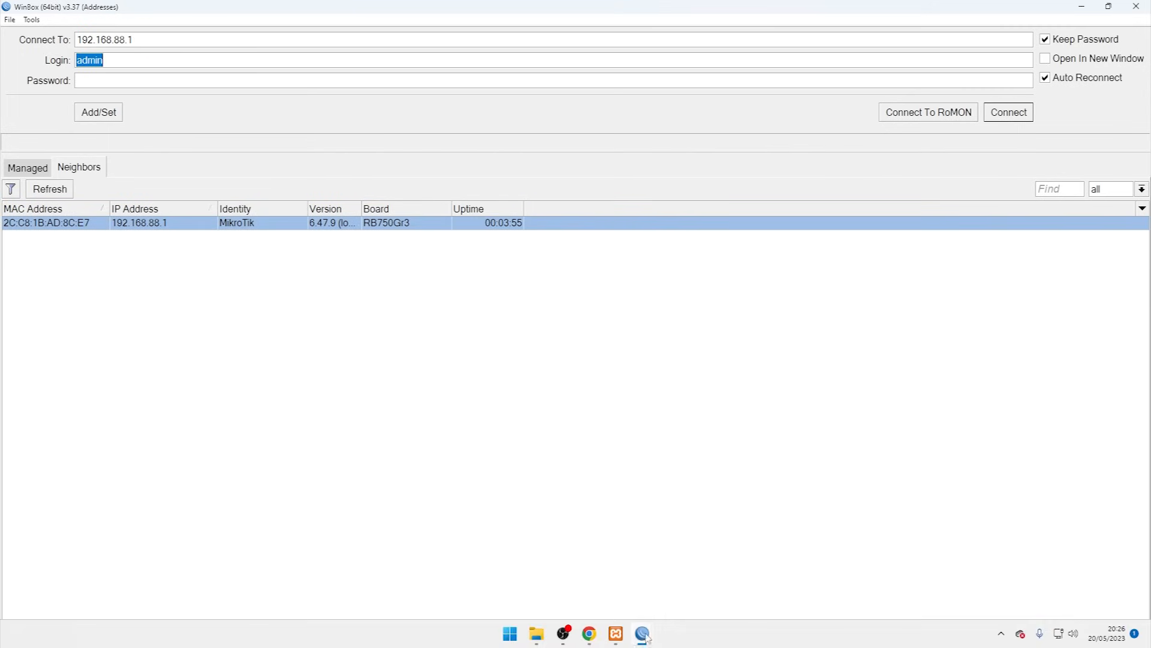
{"action": "left_click", "coordinate": [655, 637]}
{"action": "left_click", "coordinate": [413, 232]}
{"action": "type", "text": "192.168.88.1"}
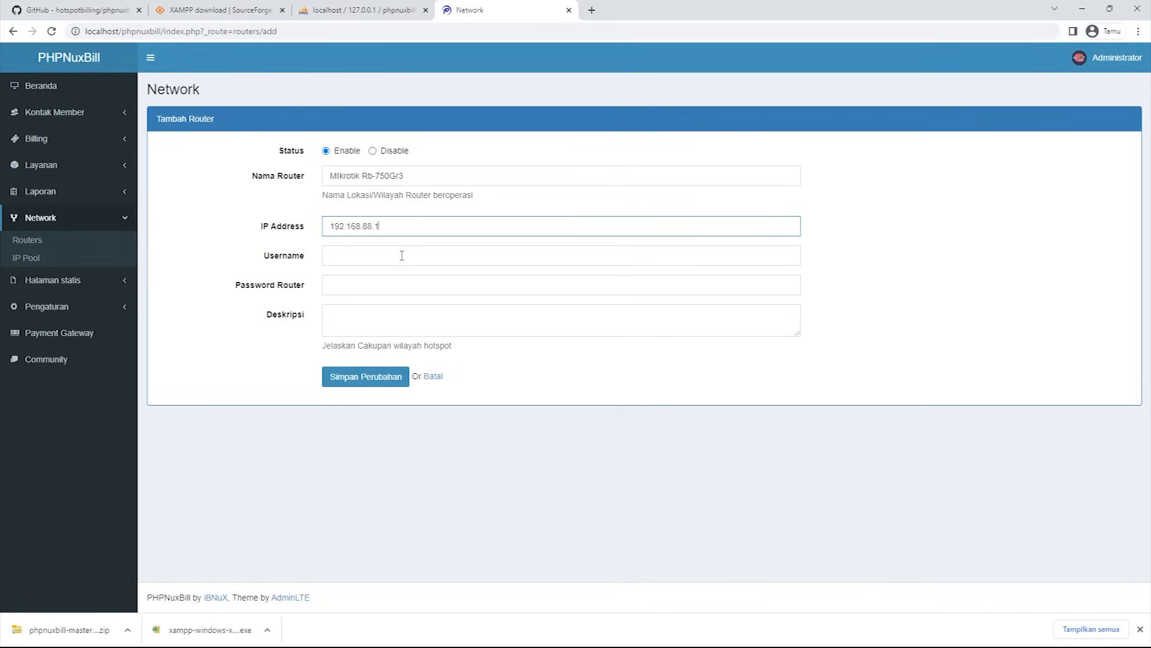
{"action": "left_click", "coordinate": [401, 255]}
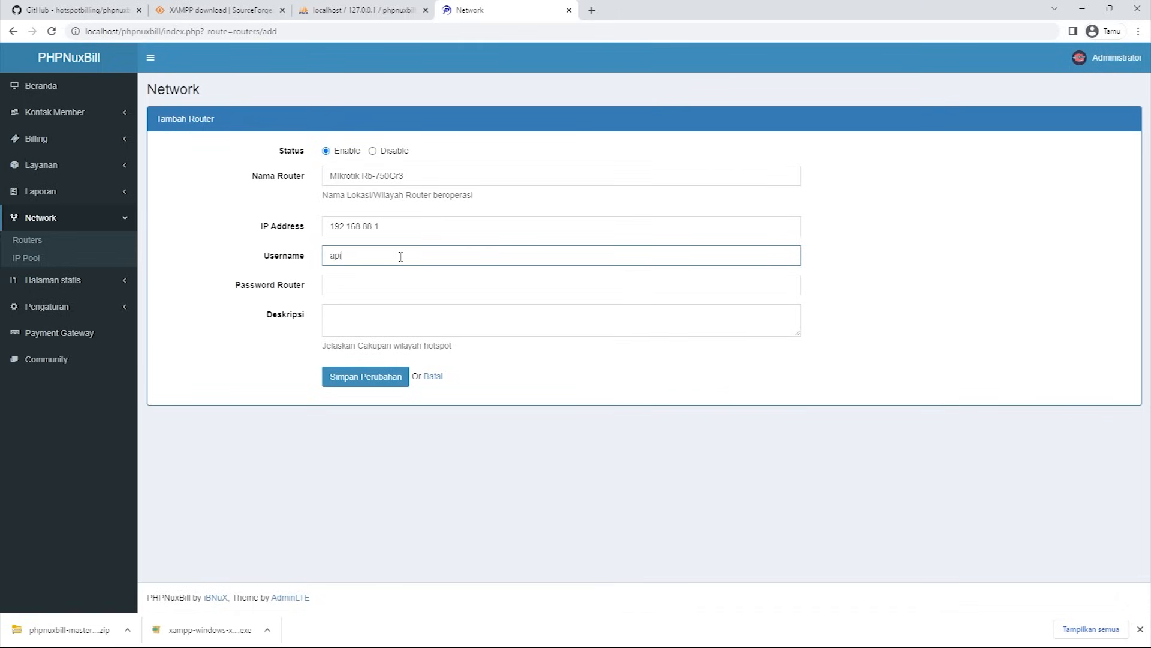
{"action": "key", "text": "Tab"}
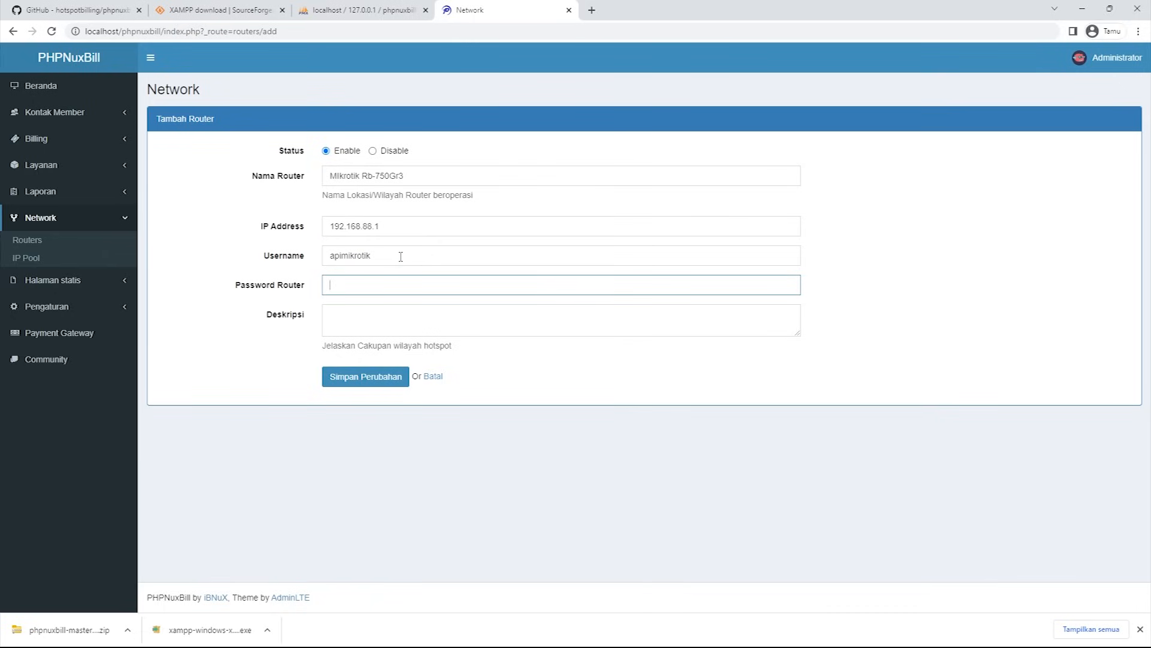
{"action": "left_click", "coordinate": [381, 377]}
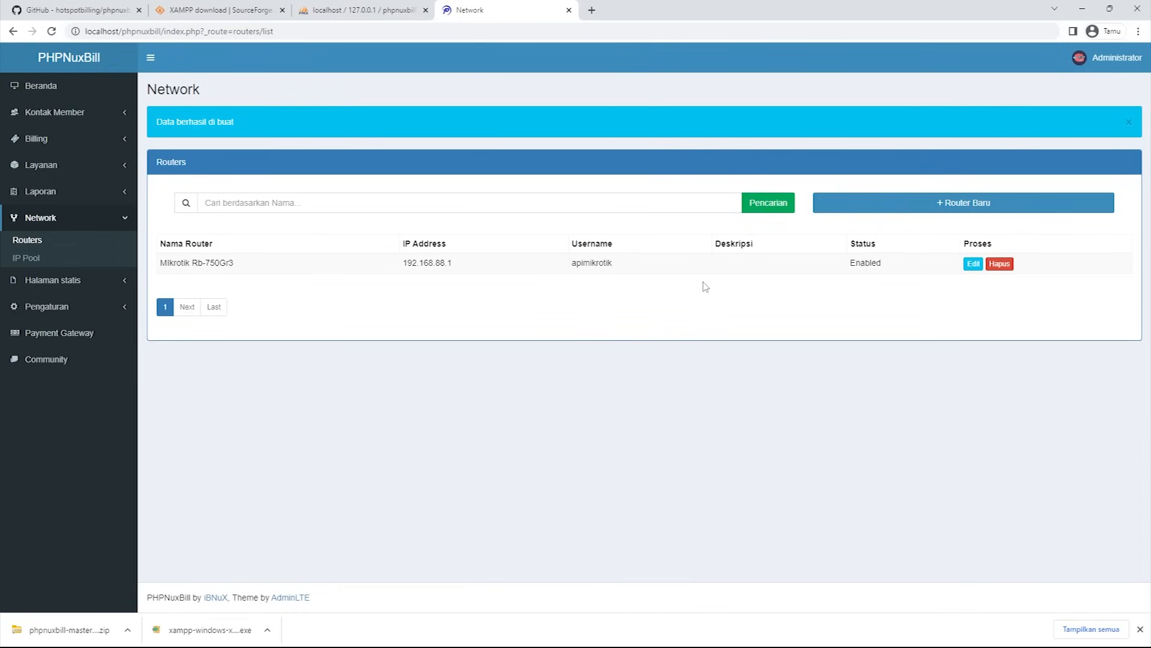
Review the General Settings page, including the company name and phone fields.
{"action": "mouse_move", "coordinate": [608, 645]}
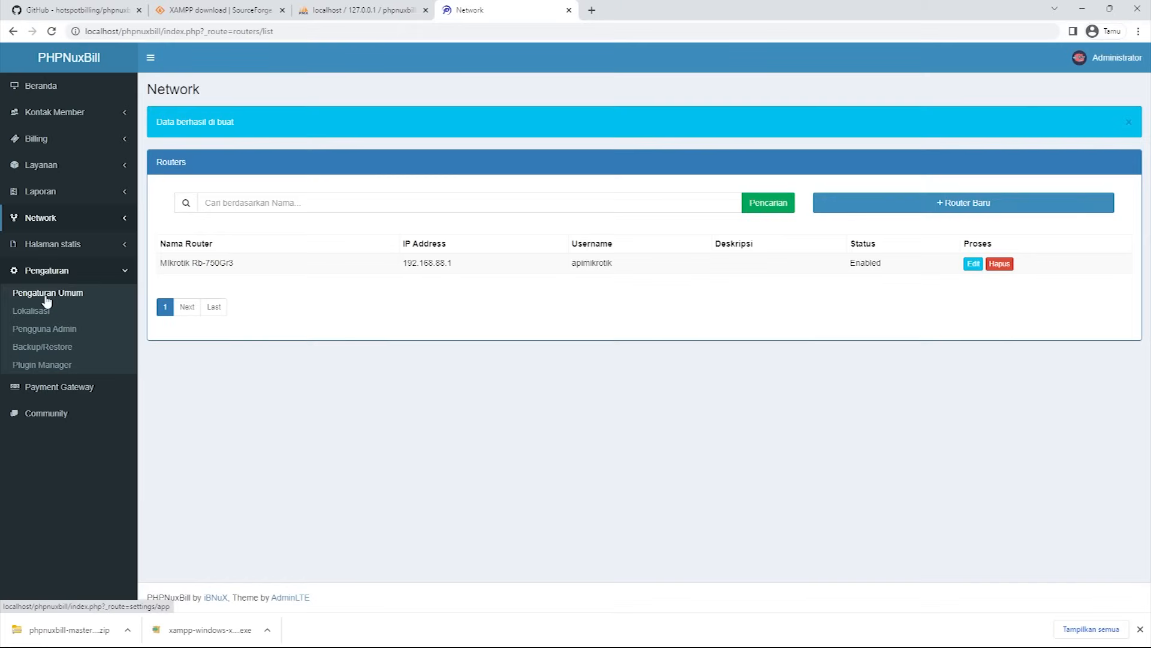
{"action": "left_click", "coordinate": [46, 301]}
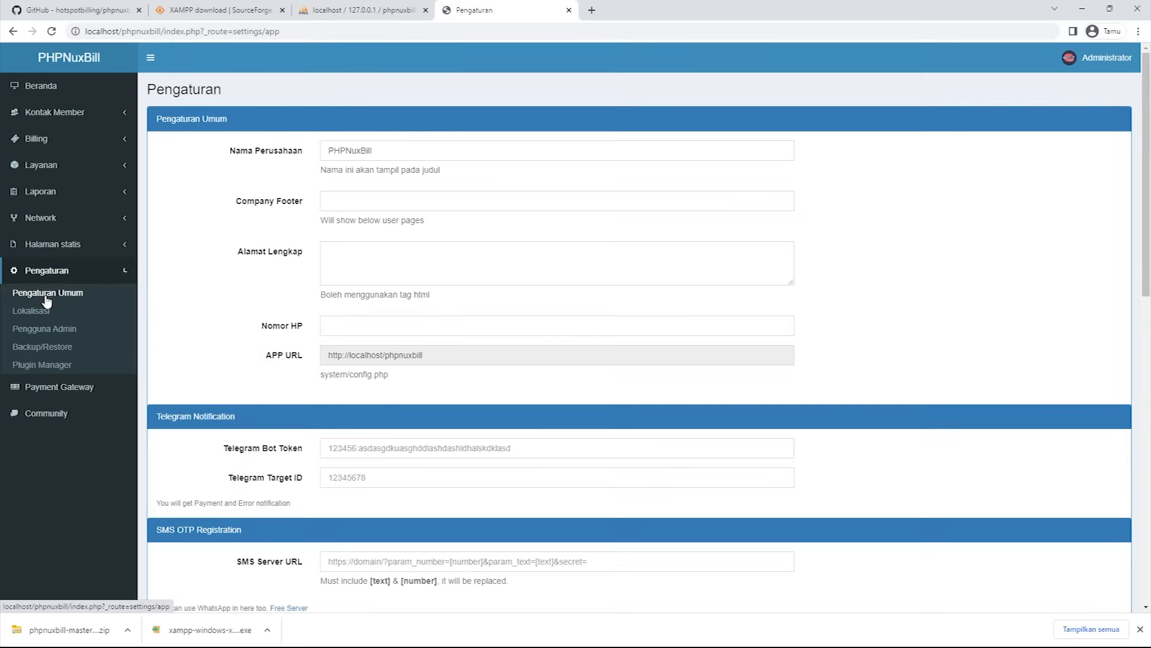
{"action": "left_click_drag", "start_coordinate": [373, 151], "coordinate": [328, 150]}
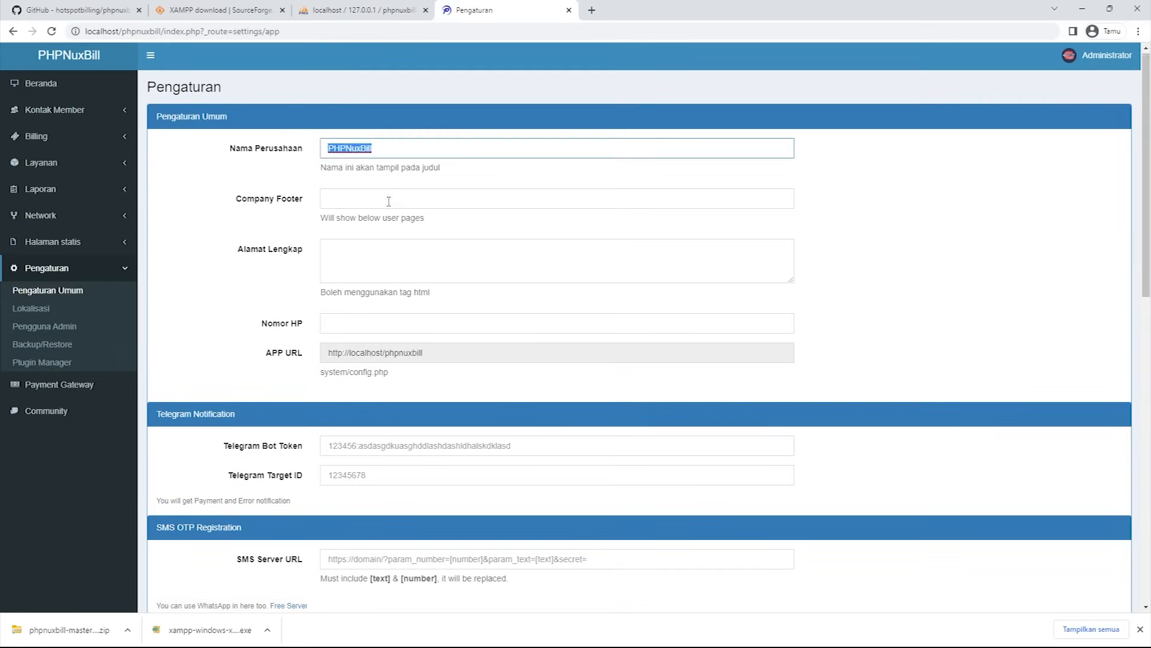
{"action": "scroll", "coordinate": [387, 199], "scroll_direction": "down", "scroll_amount": 2}
{"action": "left_click", "coordinate": [393, 205]}
{"action": "scroll", "coordinate": [390, 360], "scroll_direction": "down", "scroll_amount": 4}
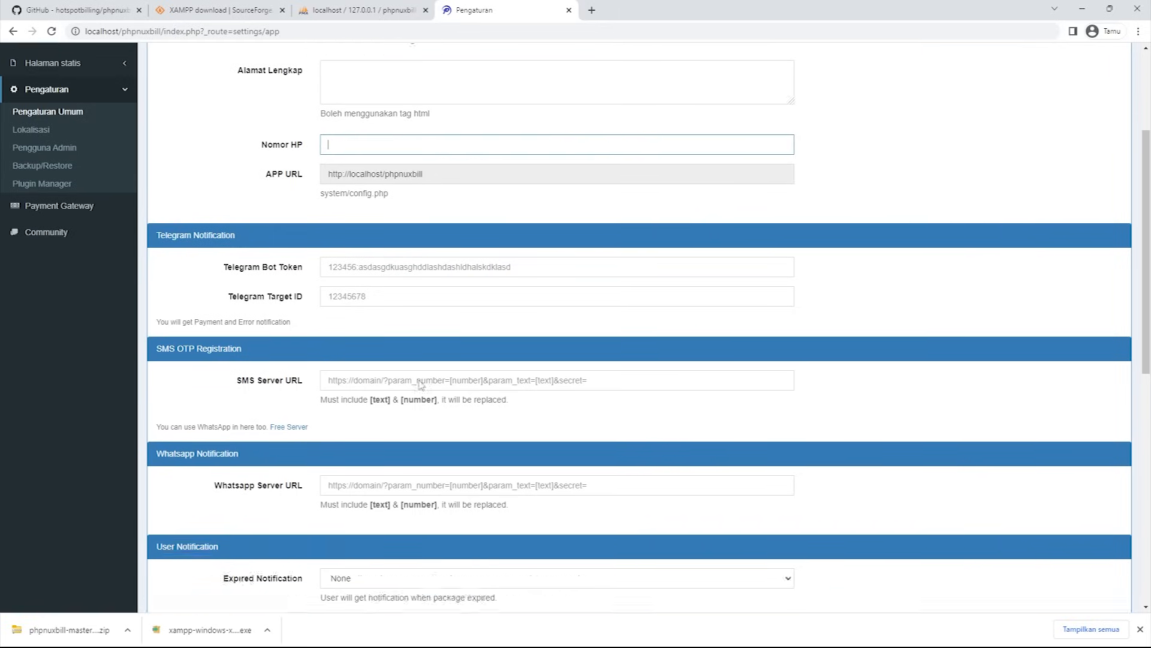
{"action": "scroll", "coordinate": [420, 377], "scroll_direction": "up", "scroll_amount": 4}
{"action": "scroll", "coordinate": [419, 374], "scroll_direction": "up", "scroll_amount": 2}
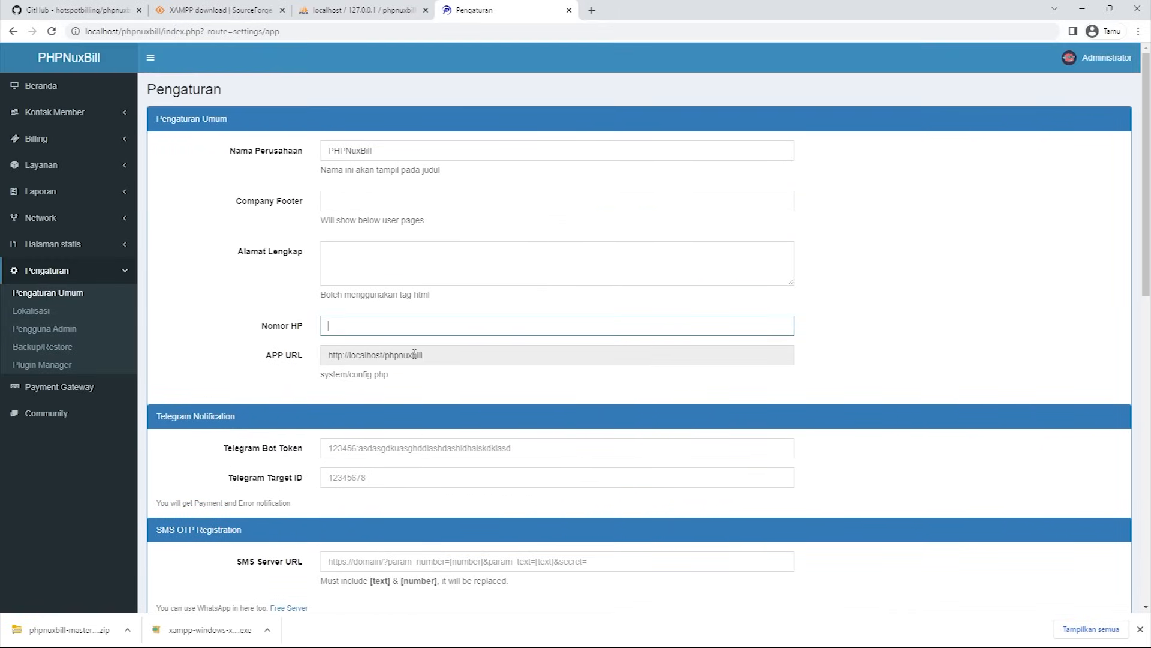
{"action": "scroll", "coordinate": [414, 354], "scroll_direction": "down", "scroll_amount": 2}
{"action": "scroll", "coordinate": [415, 353], "scroll_direction": "up", "scroll_amount": 2}
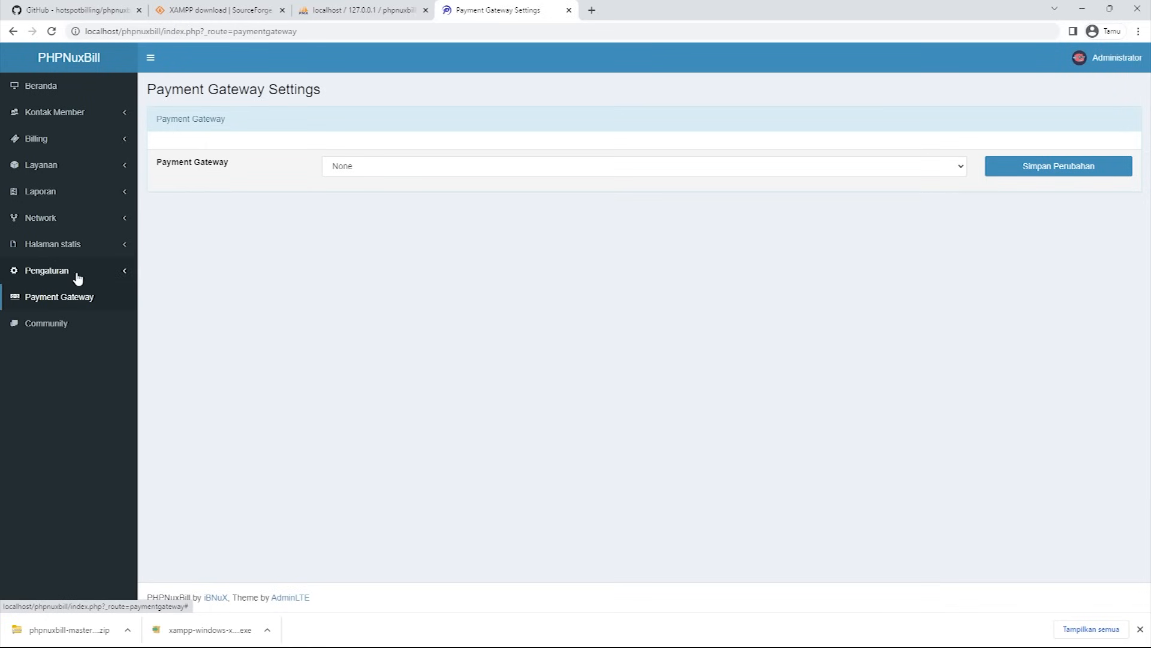
Check the Plugin Manager for Mikrotik Import and the payment gateways.
{"action": "left_click", "coordinate": [78, 274]}
{"action": "left_click", "coordinate": [60, 364]}
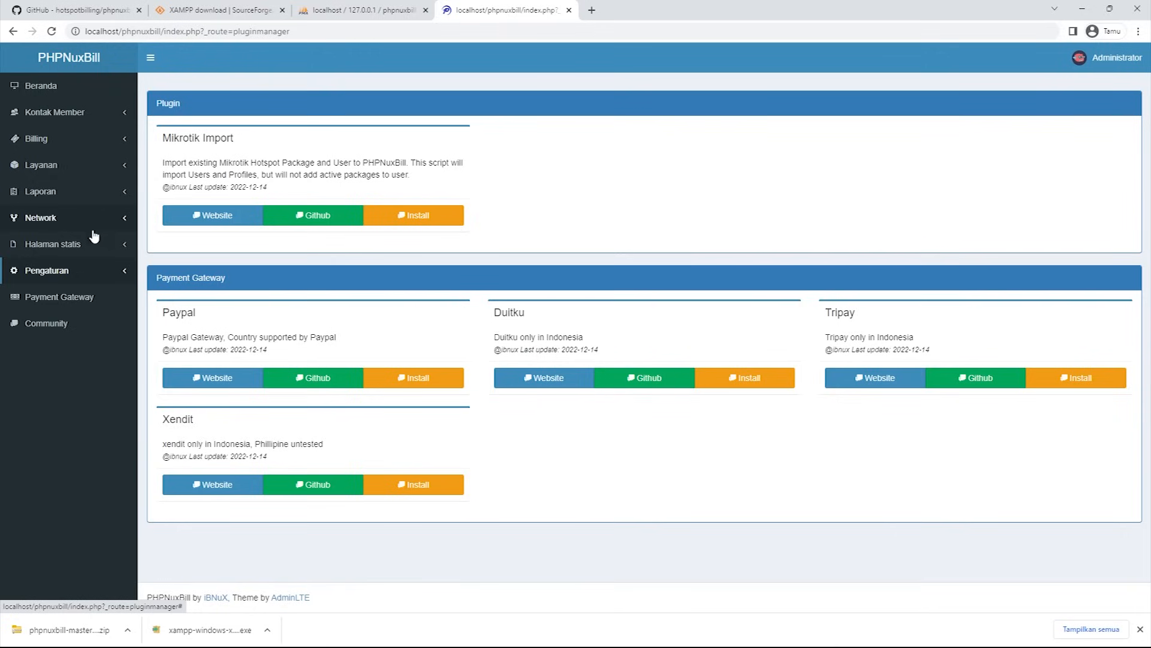
{"action": "left_click", "coordinate": [90, 221]}
Add IP pool PPPoE, range 192.168.10.2-192.168.10.253, on router Mikrotik Rb-750Gr3.
{"action": "left_click", "coordinate": [78, 264]}
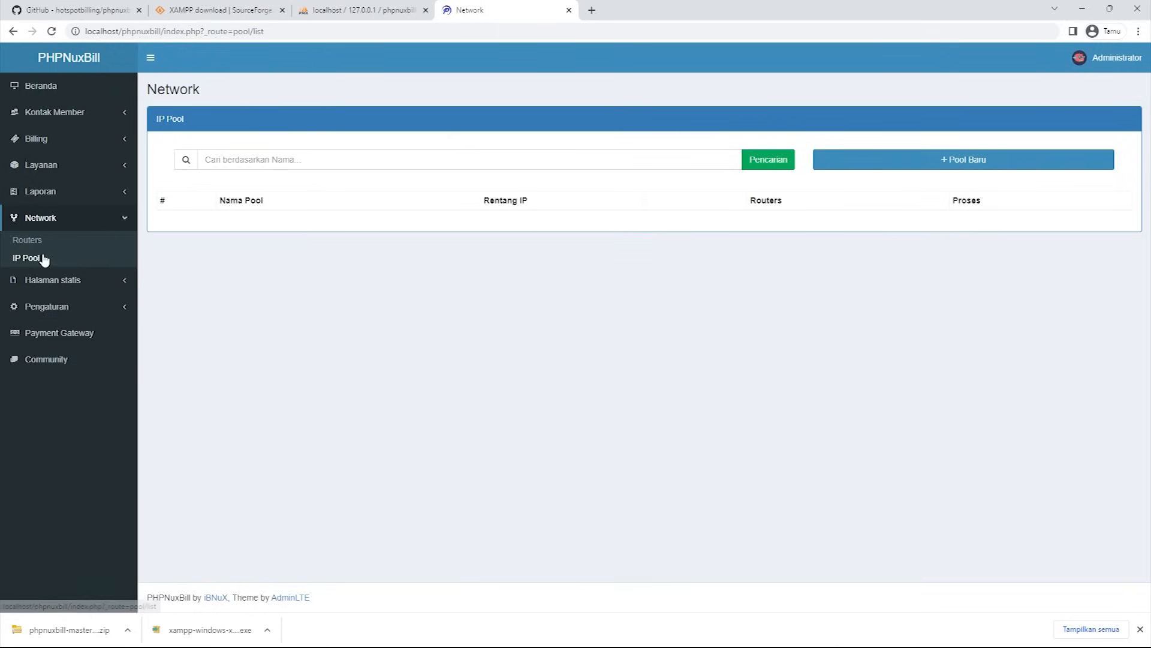
{"action": "left_click", "coordinate": [987, 166]}
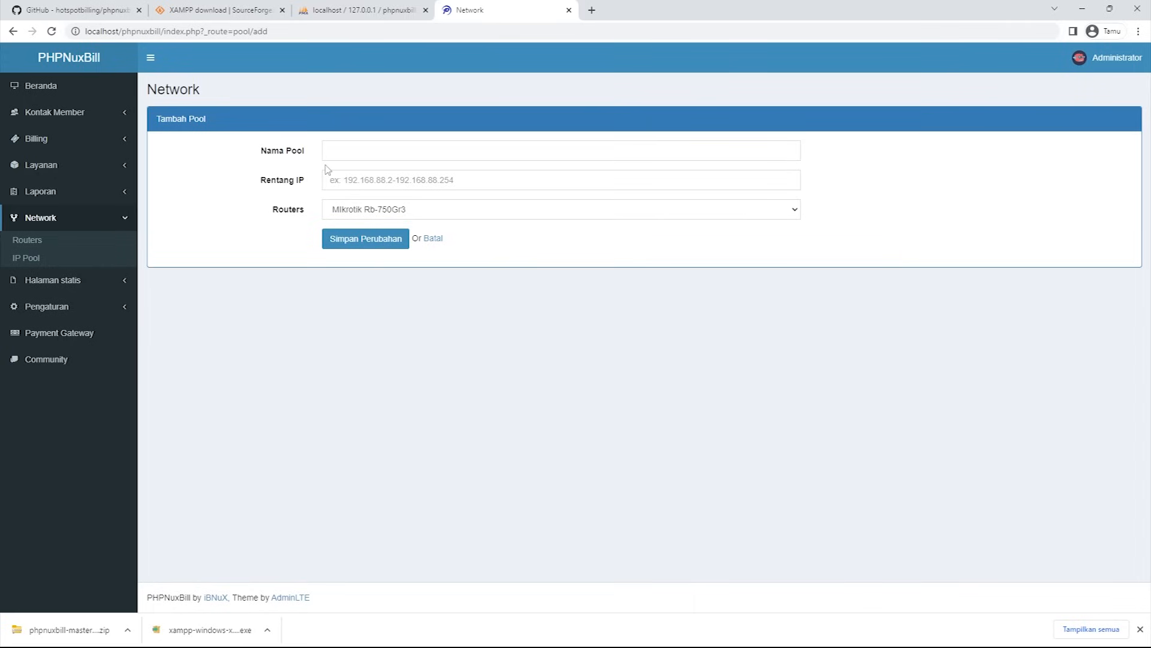
{"action": "left_click", "coordinate": [353, 152]}
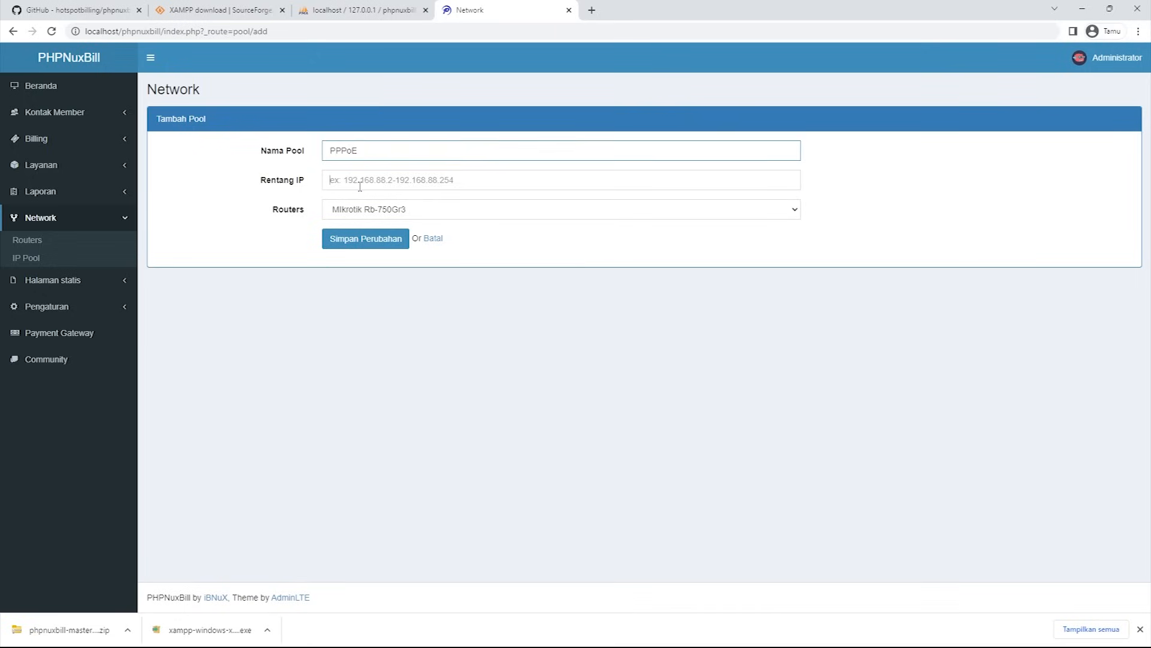
{"action": "key", "text": "Tab"}
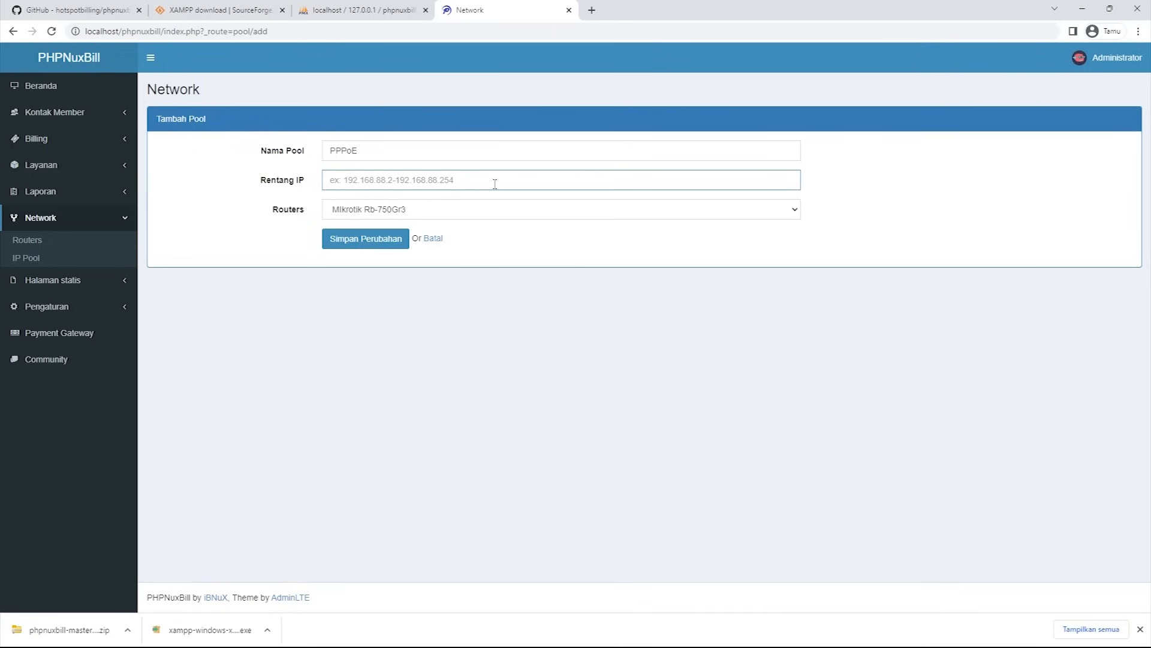
{"action": "type", "text": "19"}
{"action": "key", "text": "BackSpace"}
{"action": "type", "text": "2.168.10.2-192.168.10.253"}
{"action": "left_click", "coordinate": [366, 209]}
{"action": "left_click", "coordinate": [377, 222]}
{"action": "left_click", "coordinate": [365, 242]}
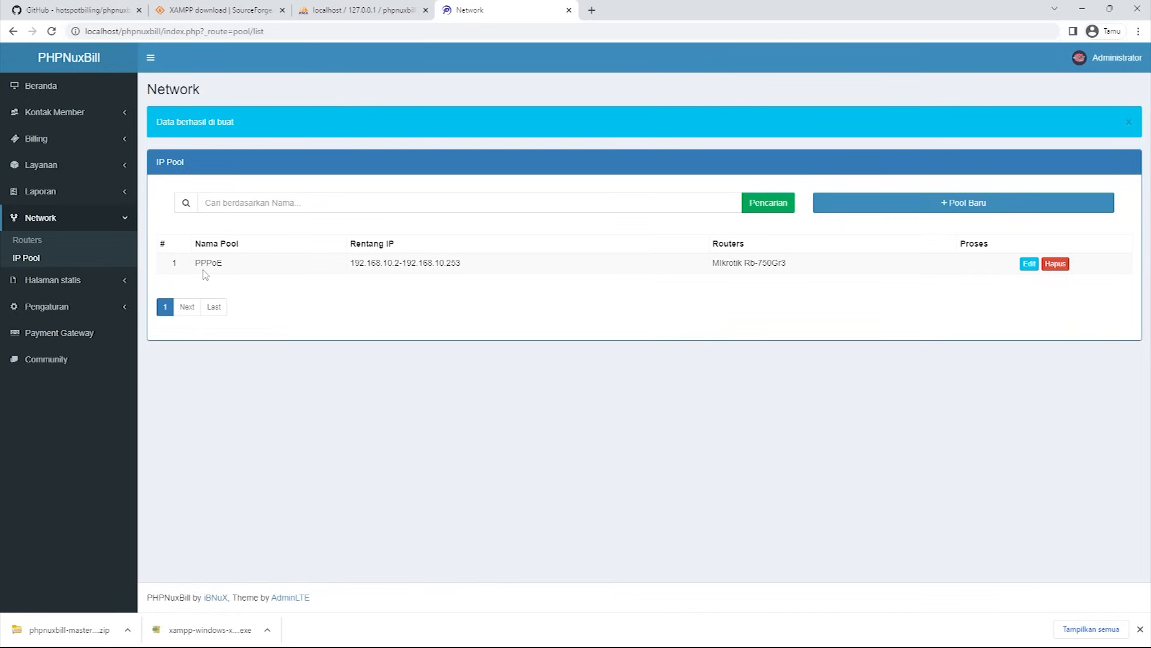
{"action": "left_click_drag", "start_coordinate": [355, 264], "coordinate": [470, 274]}
{"action": "left_click", "coordinate": [477, 273]}
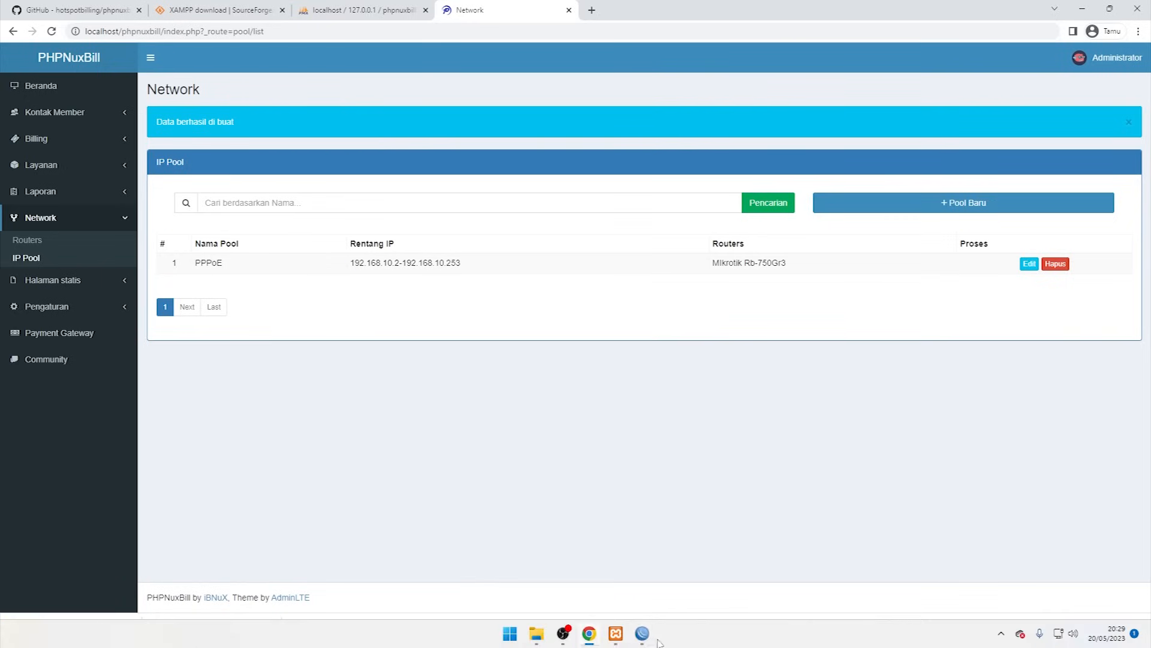
{"action": "mouse_move", "coordinate": [642, 633]}
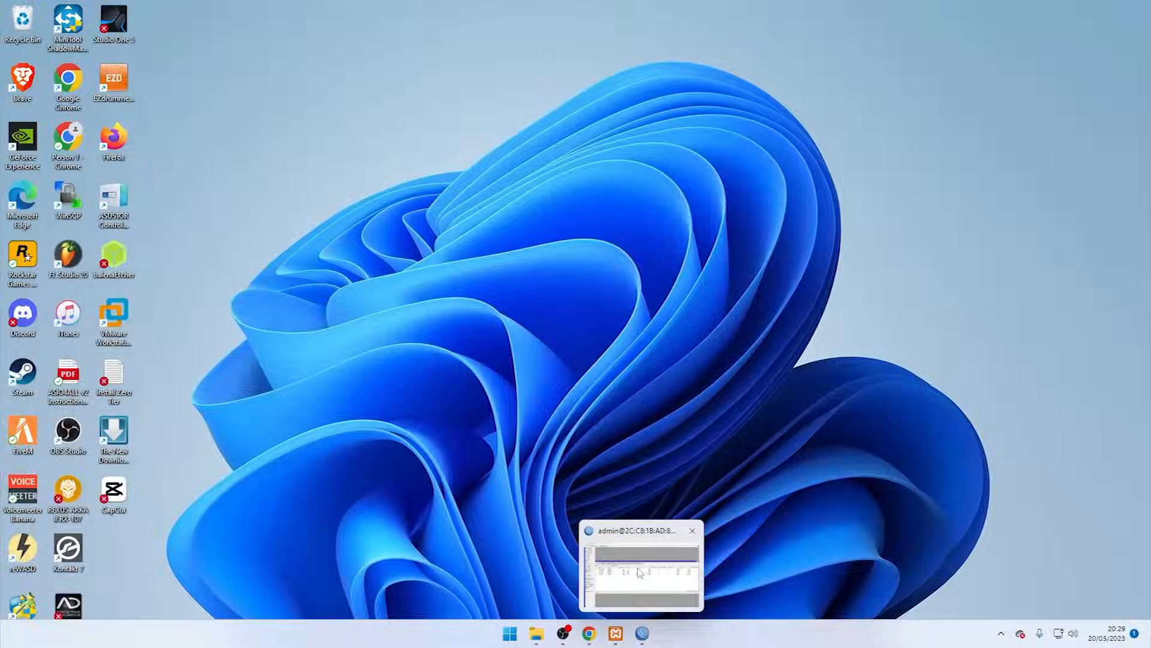
{"action": "left_click", "coordinate": [580, 573]}
{"action": "left_click", "coordinate": [42, 203]}
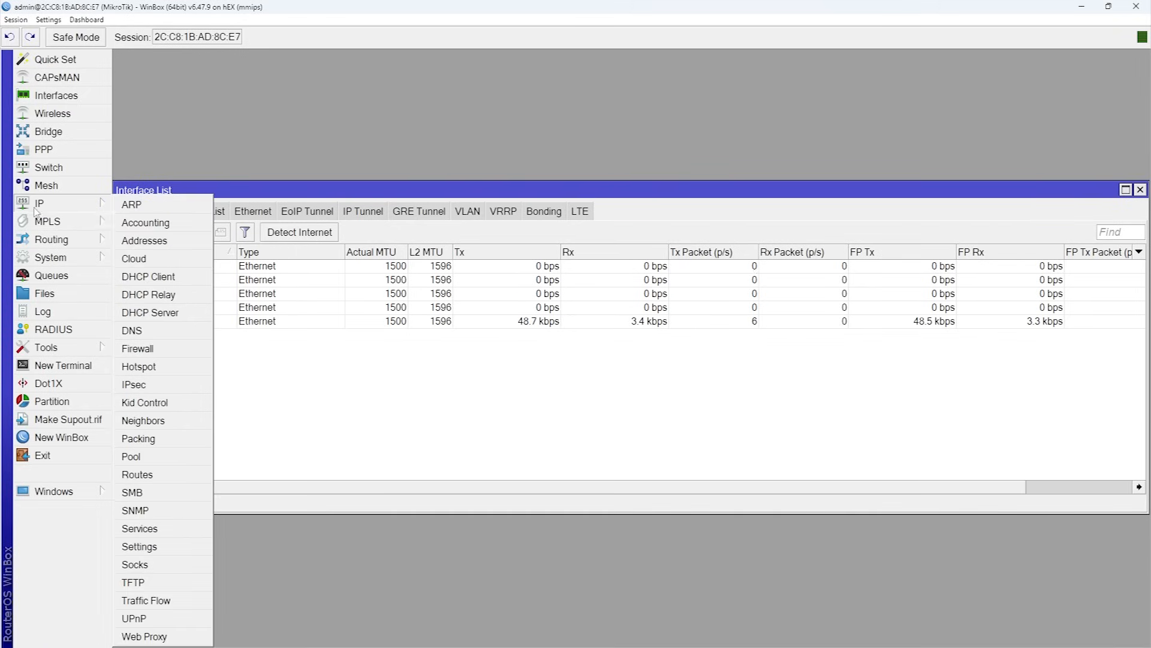
{"action": "left_click", "coordinate": [144, 465]}
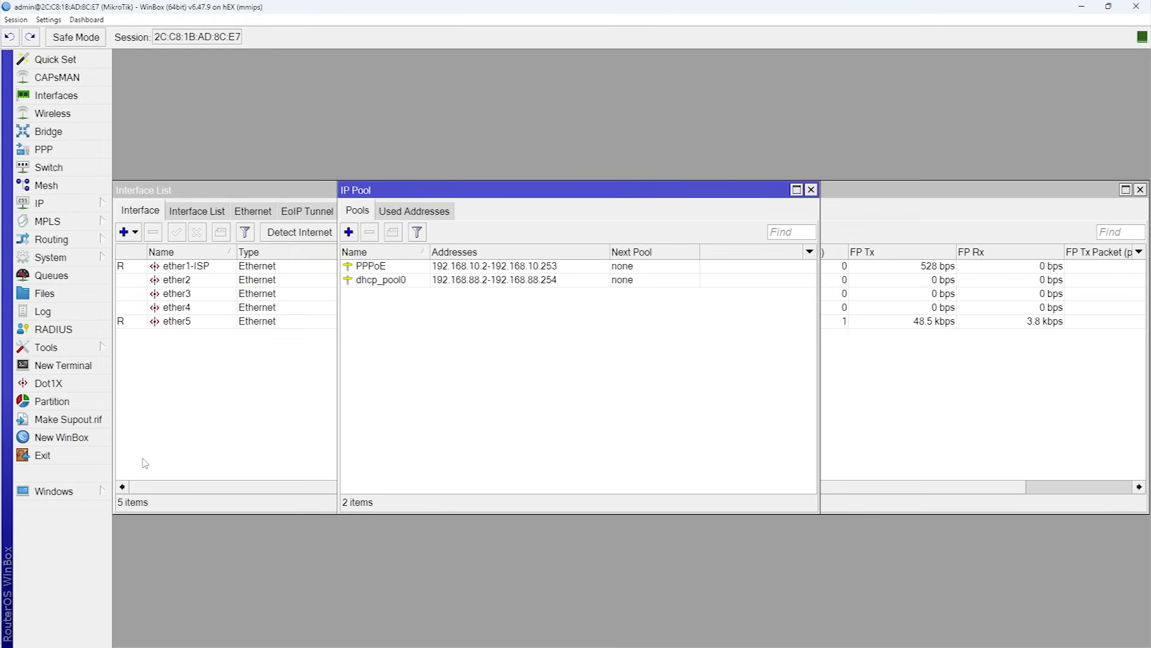
{"action": "left_click", "coordinate": [381, 271]}
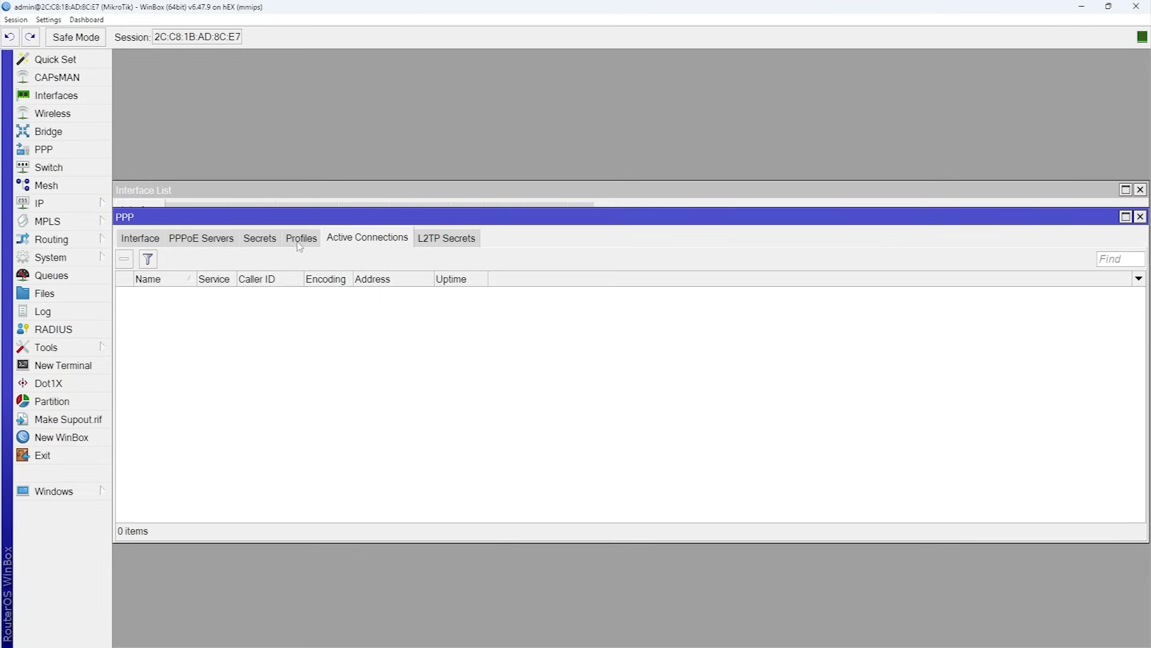
{"action": "left_click", "coordinate": [297, 242]}
{"action": "left_click", "coordinate": [252, 243]}
{"action": "left_click", "coordinate": [214, 244]}
{"action": "left_click", "coordinate": [141, 240]}
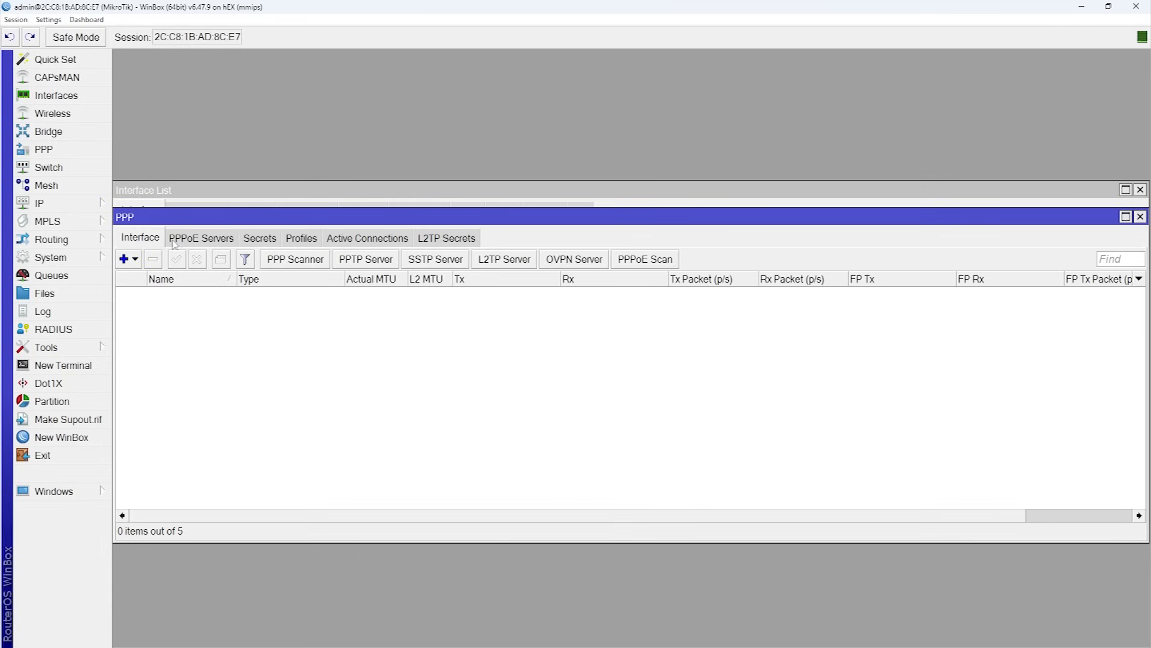
{"action": "left_click", "coordinate": [456, 241]}
{"action": "left_click", "coordinate": [251, 238]}
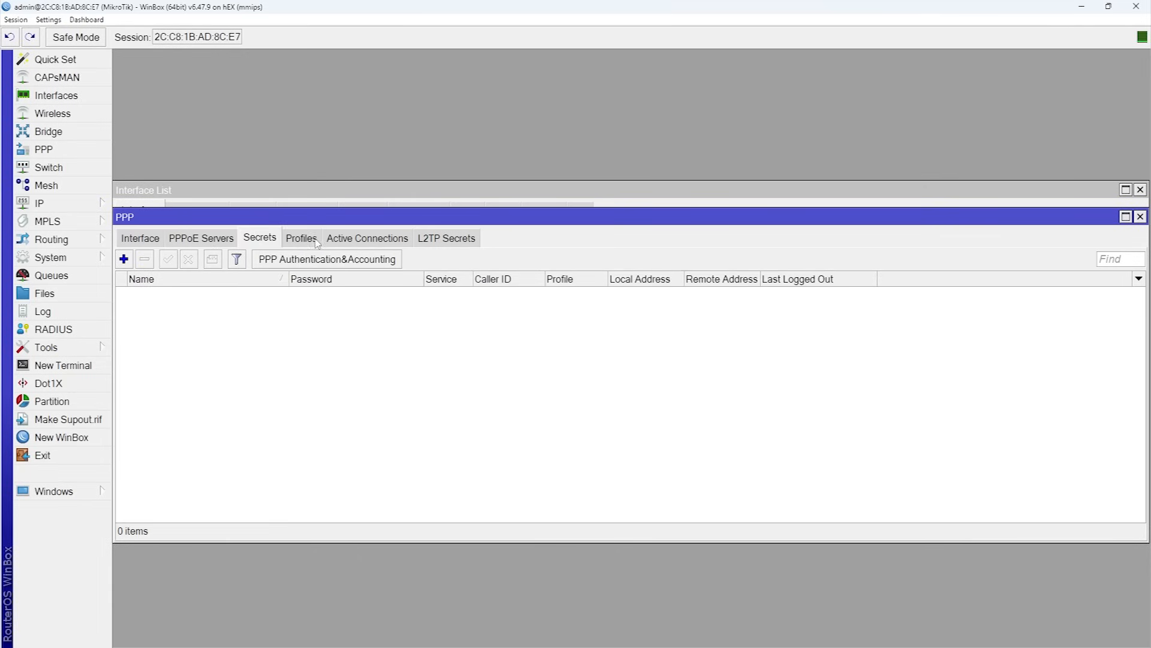
{"action": "left_click", "coordinate": [307, 240]}
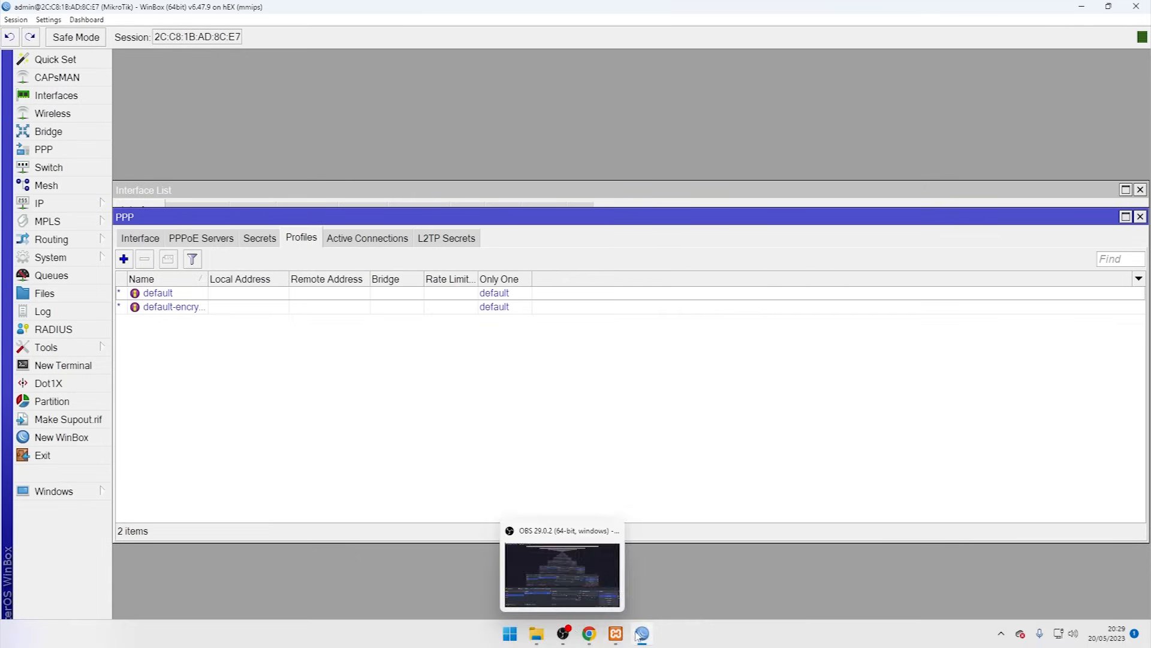
{"action": "left_click", "coordinate": [591, 641]}
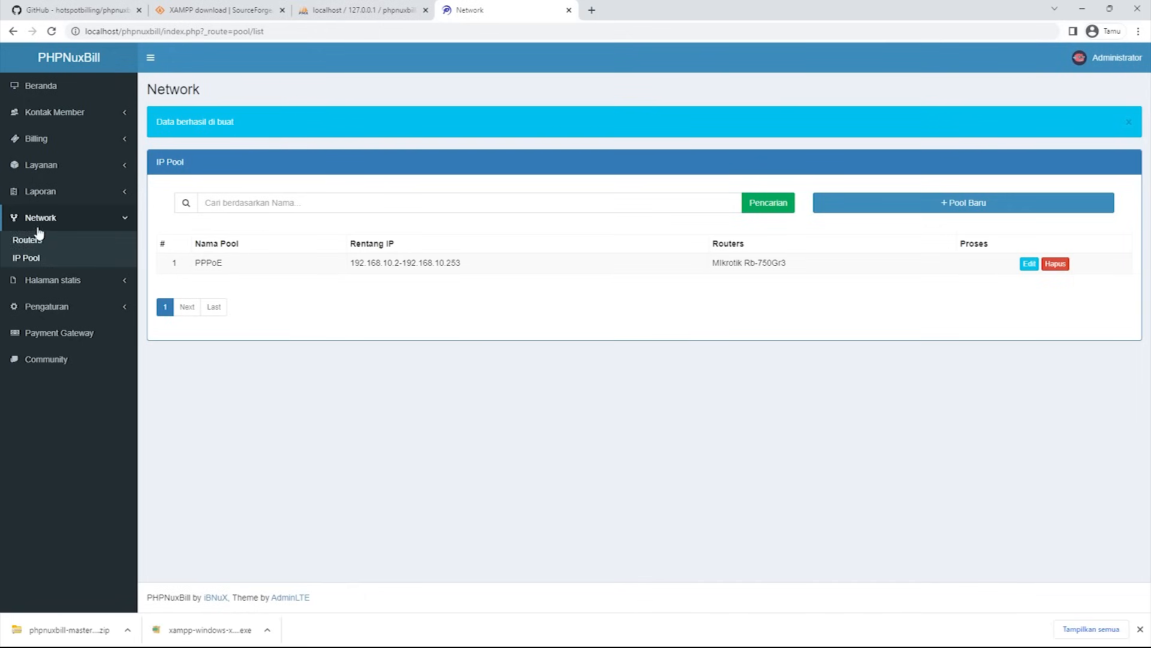
Add a new member contact with username, full name, password and address.
{"action": "left_click", "coordinate": [92, 93]}
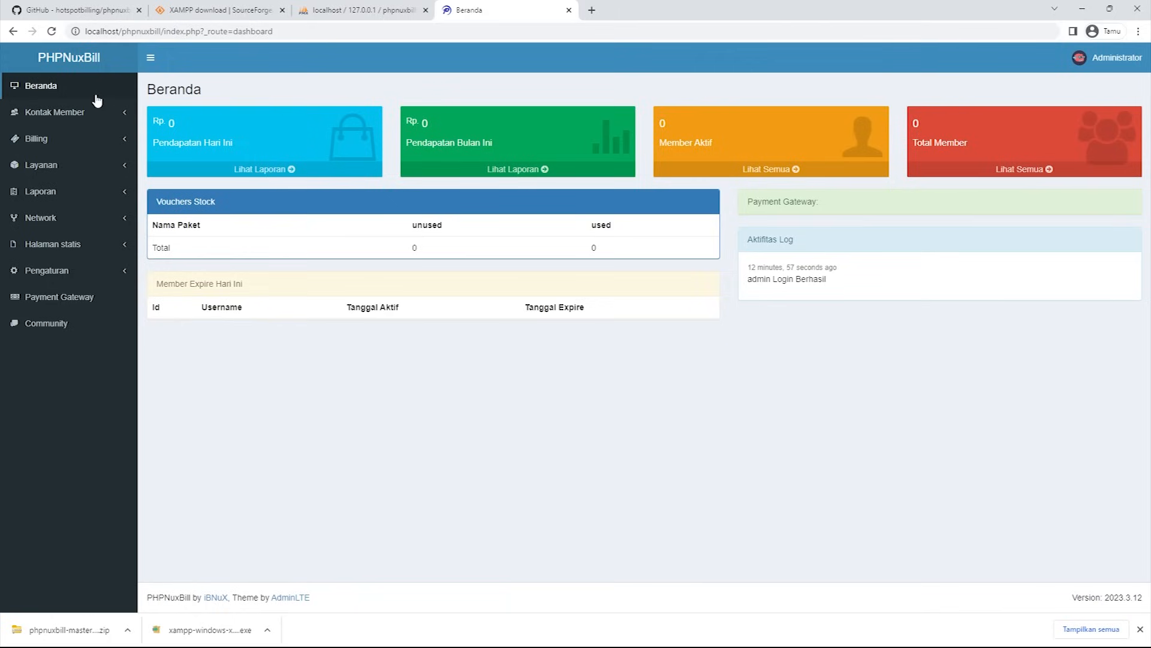
{"action": "left_click", "coordinate": [81, 113]}
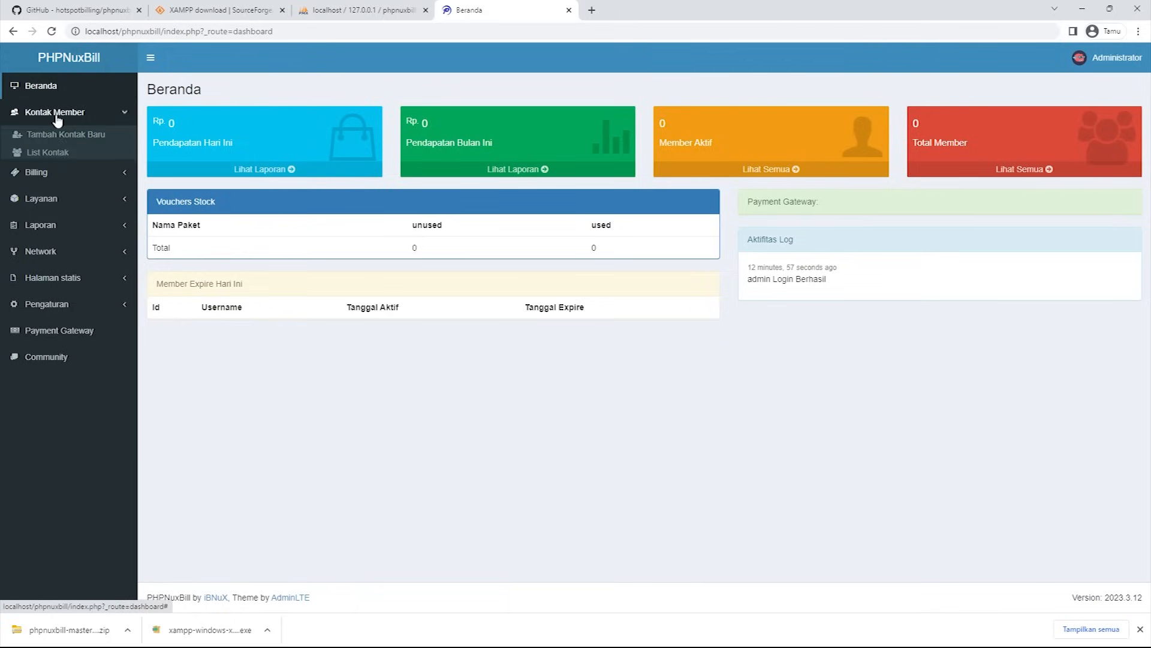
{"action": "left_click", "coordinate": [63, 142]}
{"action": "left_click", "coordinate": [432, 159]}
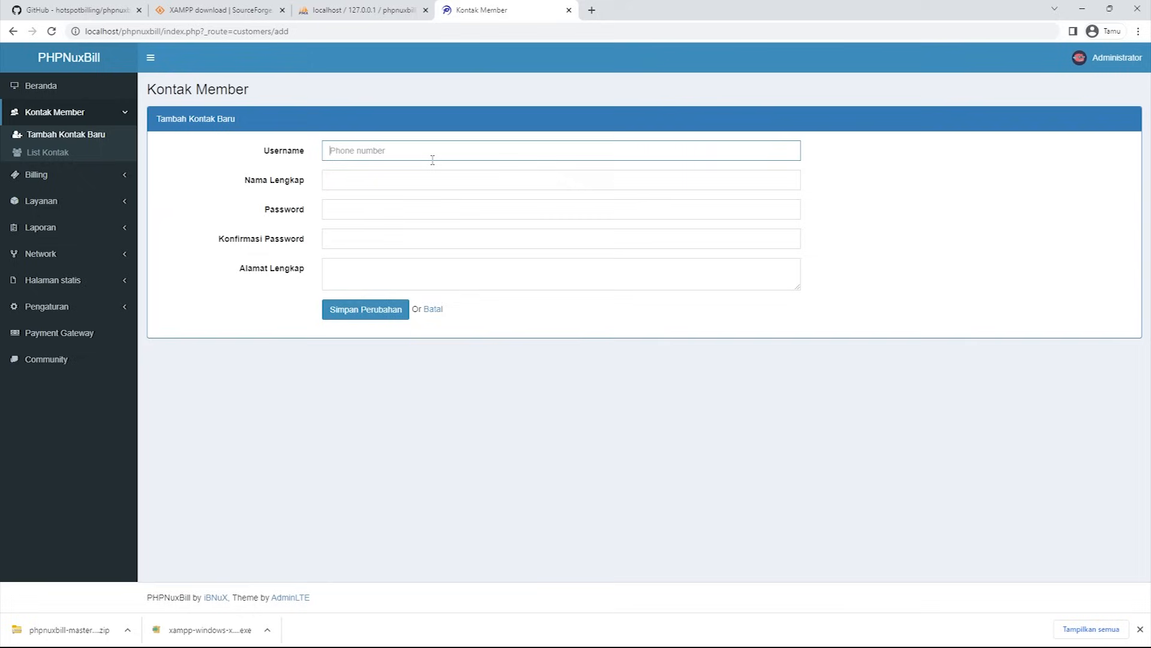
{"action": "type", "text": "U"}
{"action": "key", "text": "BackSpace"}
{"action": "key", "text": "BackSpace"}
{"action": "key", "text": "BackSpace"}
{"action": "key", "text": "BackSpace"}
{"action": "type", "text": "uc"}
{"action": "left_click", "coordinate": [409, 174]}
{"action": "key", "text": "Tab"}
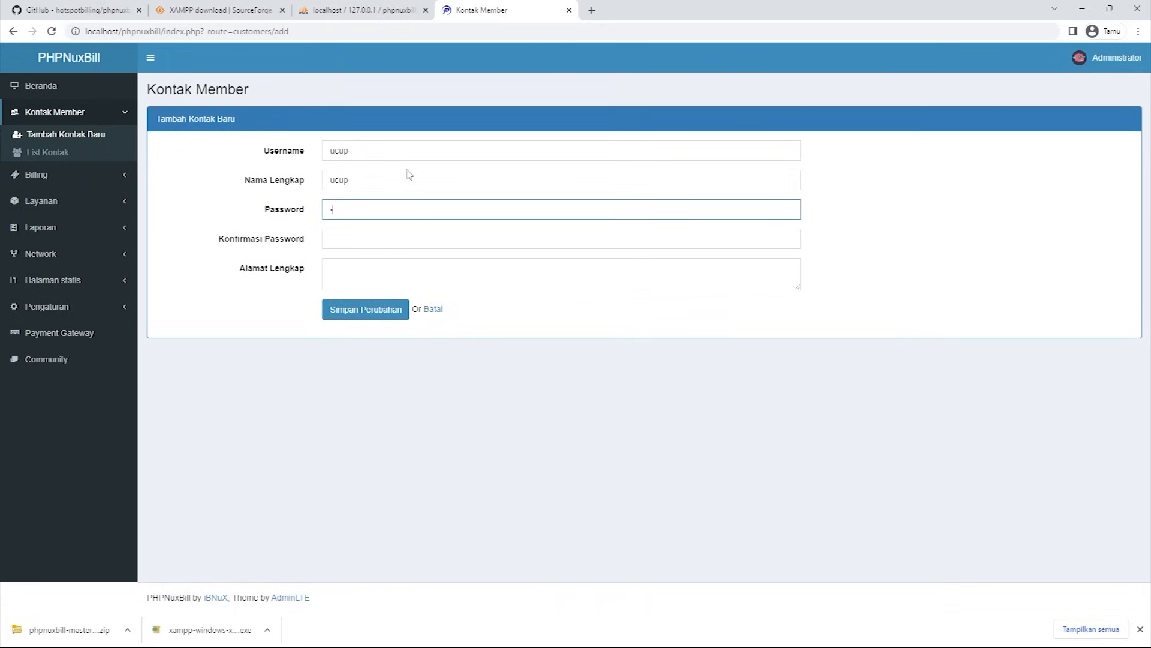
{"action": "key", "text": "Tab"}
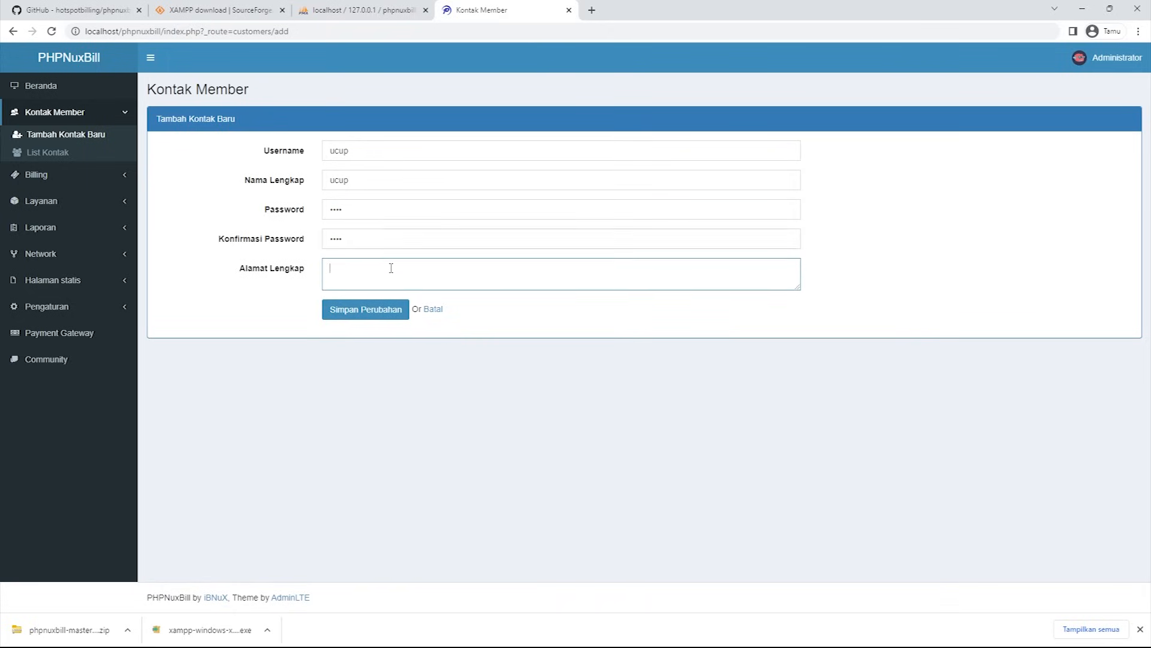
{"action": "left_click", "coordinate": [388, 310]}
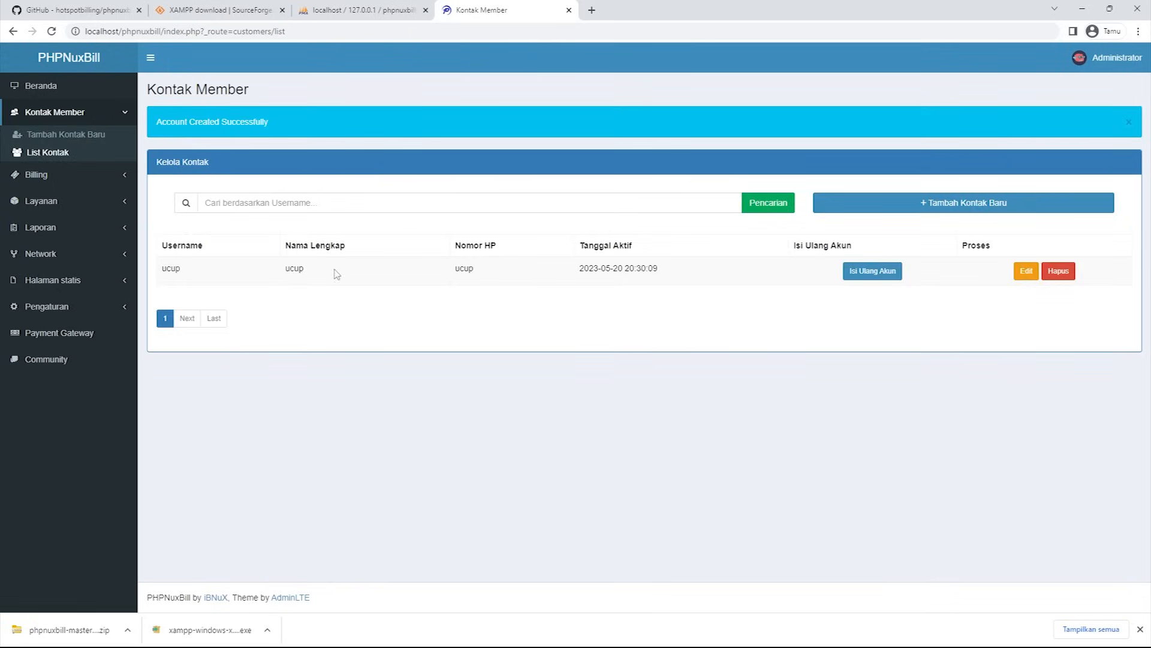
Replace the new member's placeholder phone number and save the changes.
{"action": "left_click", "coordinate": [1026, 272]}
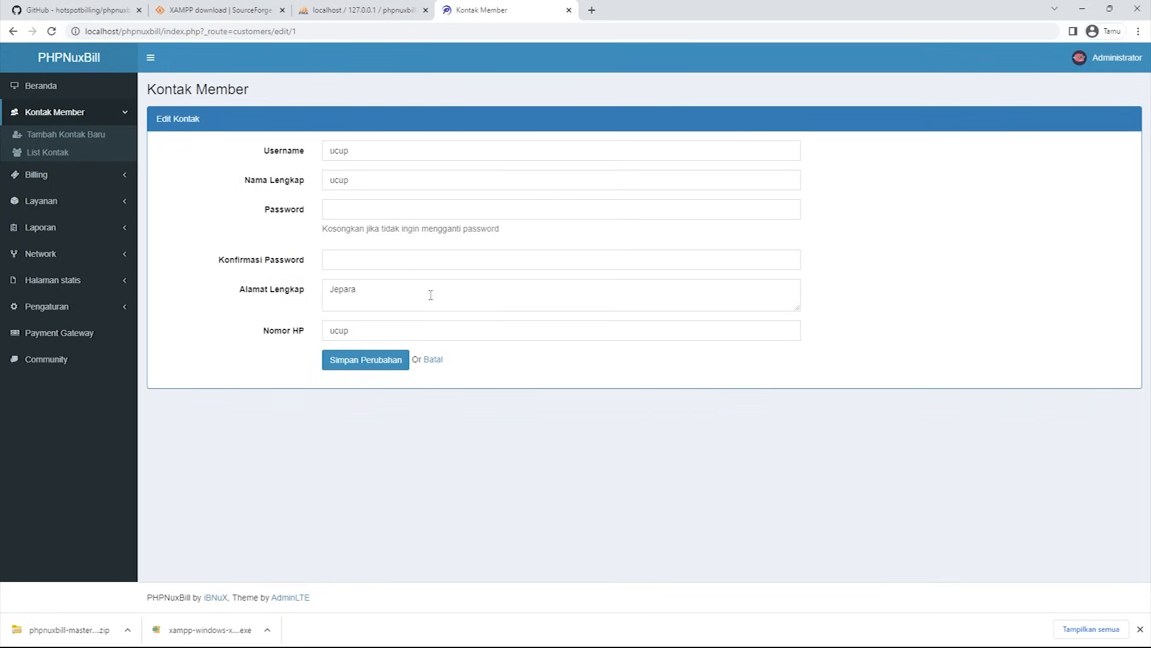
{"action": "left_click_drag", "start_coordinate": [413, 330], "coordinate": [320, 333]}
{"action": "key", "text": "BackSpace"}
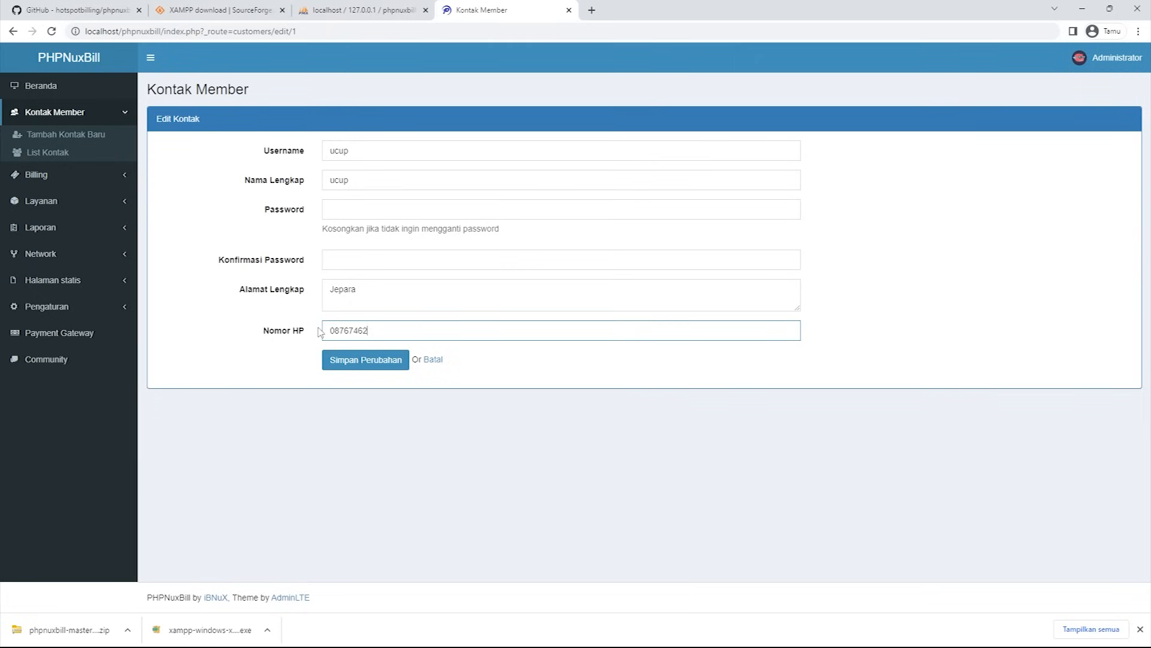
{"action": "left_click", "coordinate": [337, 372]}
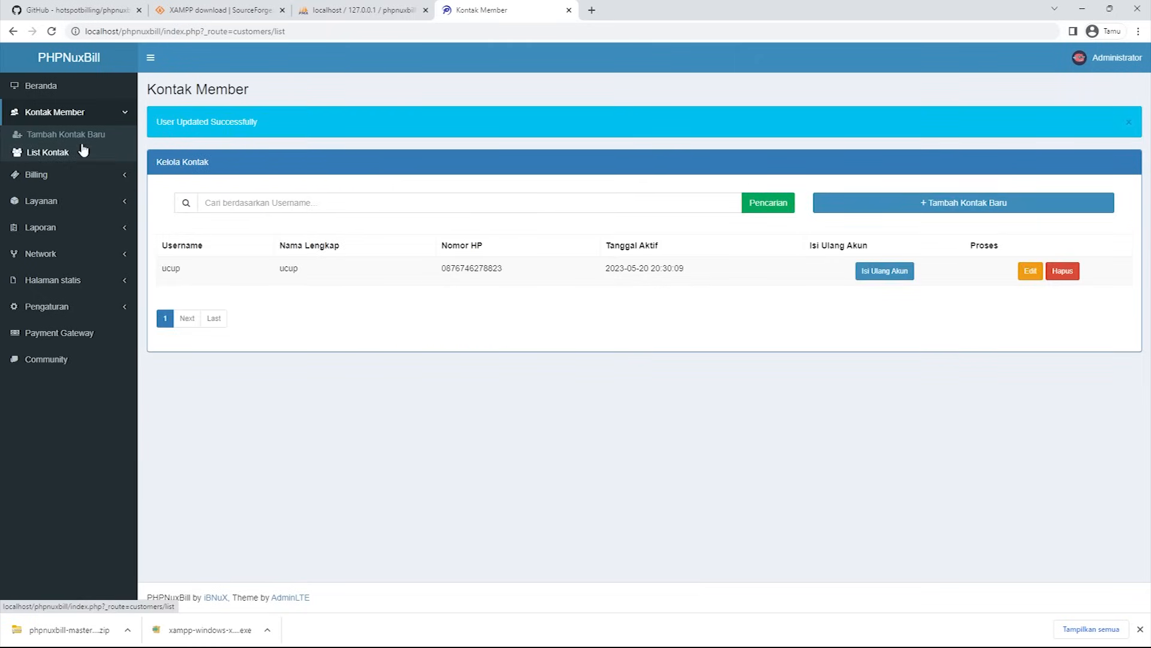
{"action": "left_click", "coordinate": [60, 154]}
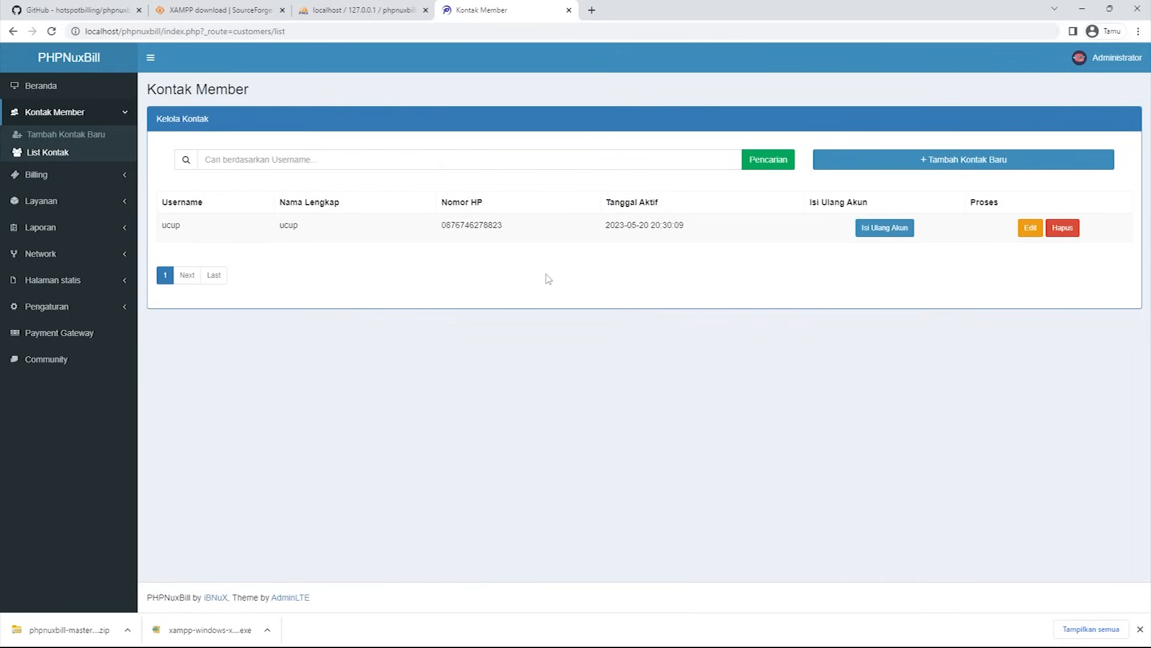
{"action": "left_click", "coordinate": [897, 240]}
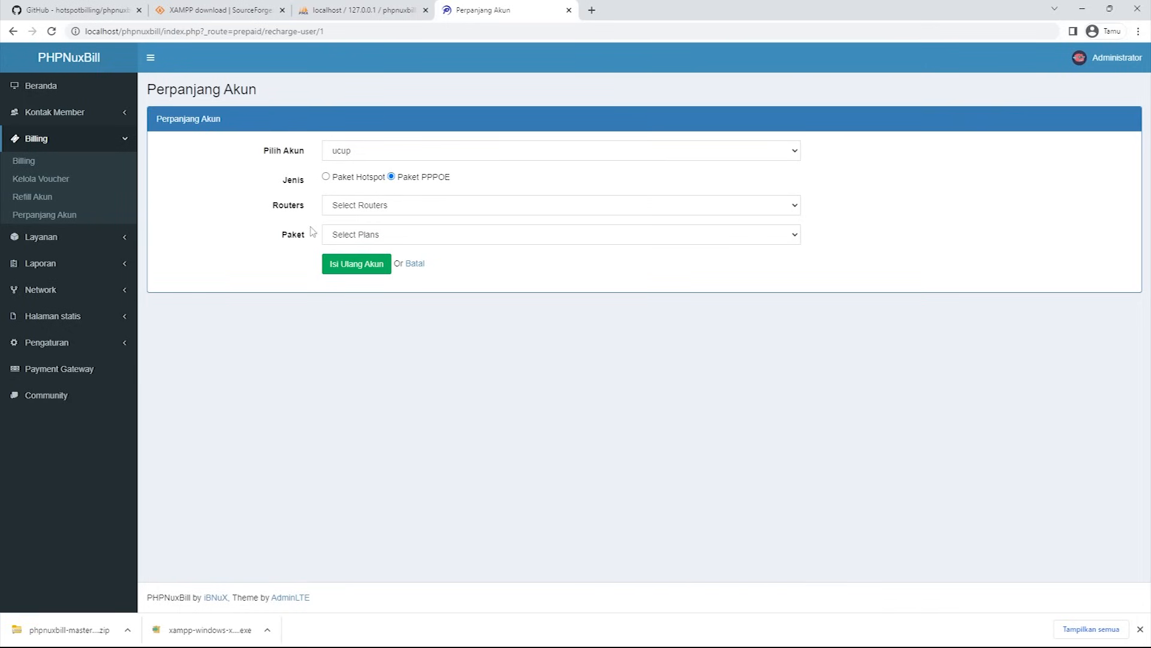
Pick router Mikrotik Rb-750Gr3 in the recharge form and find no plans available.
{"action": "left_click", "coordinate": [379, 211]}
{"action": "left_click", "coordinate": [366, 231]}
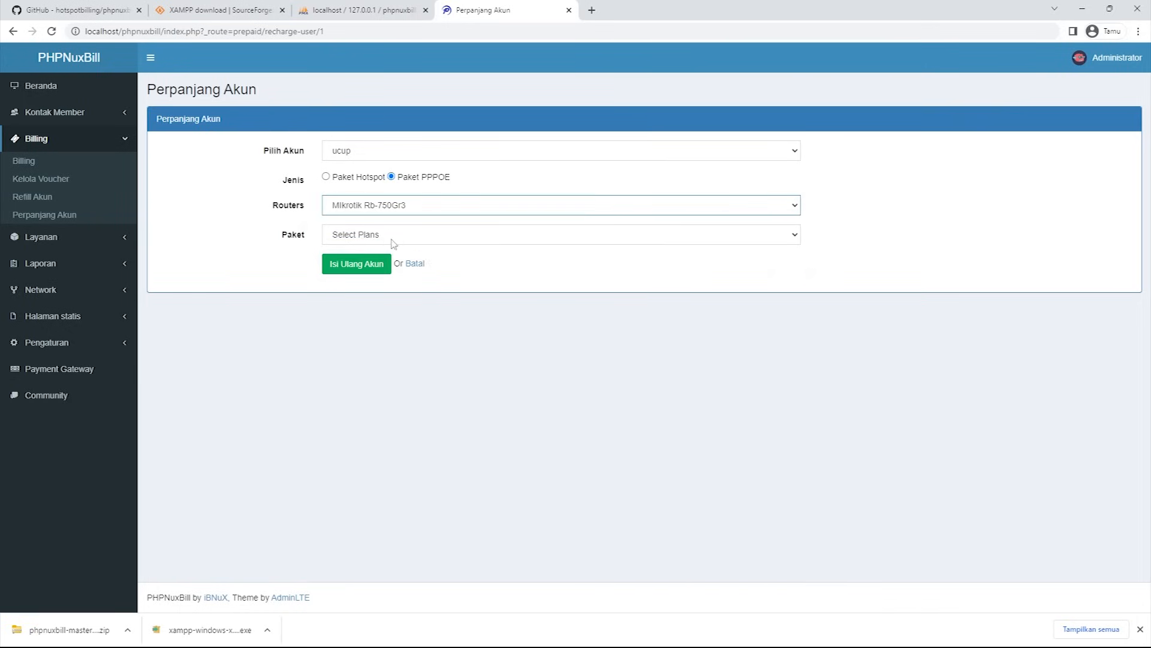
{"action": "left_click", "coordinate": [394, 240]}
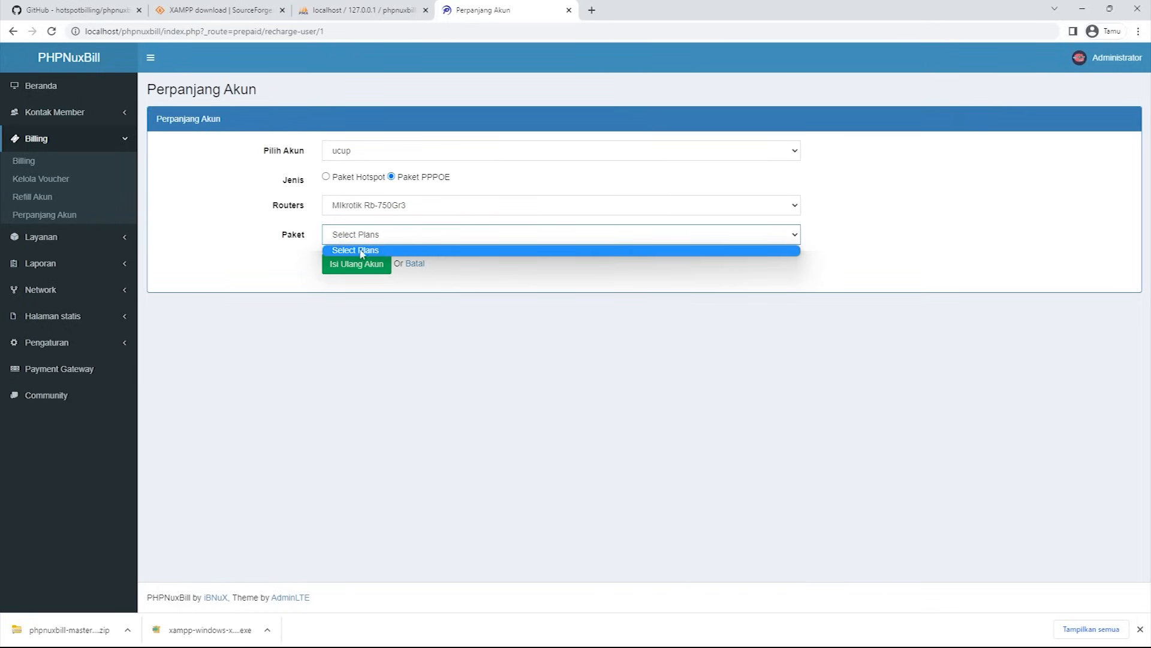
Start a new PPPoE plan, find no bandwidth profiles, and open the bandwidth list.
{"action": "left_click", "coordinate": [125, 241]}
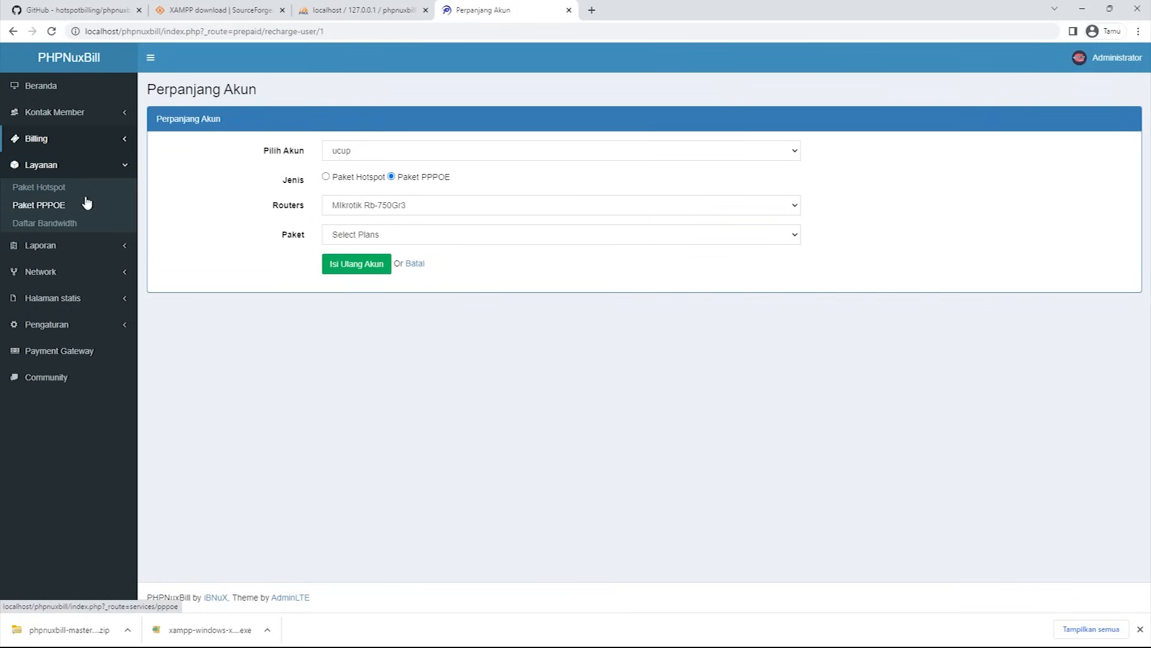
{"action": "left_click", "coordinate": [84, 207]}
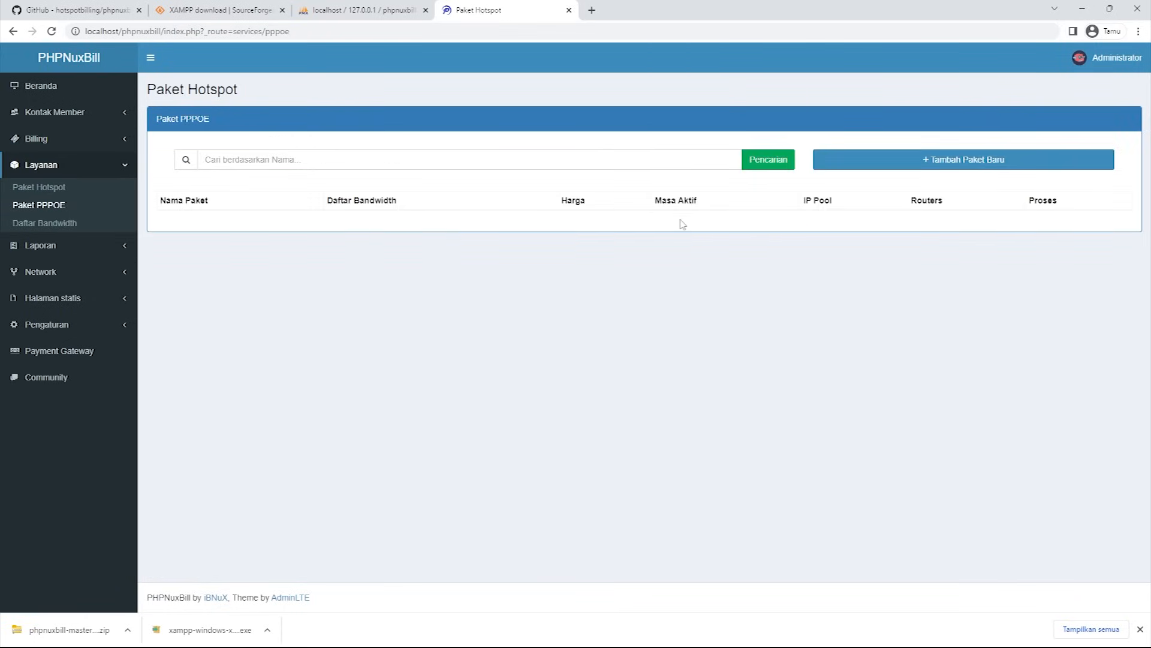
{"action": "left_click", "coordinate": [951, 168]}
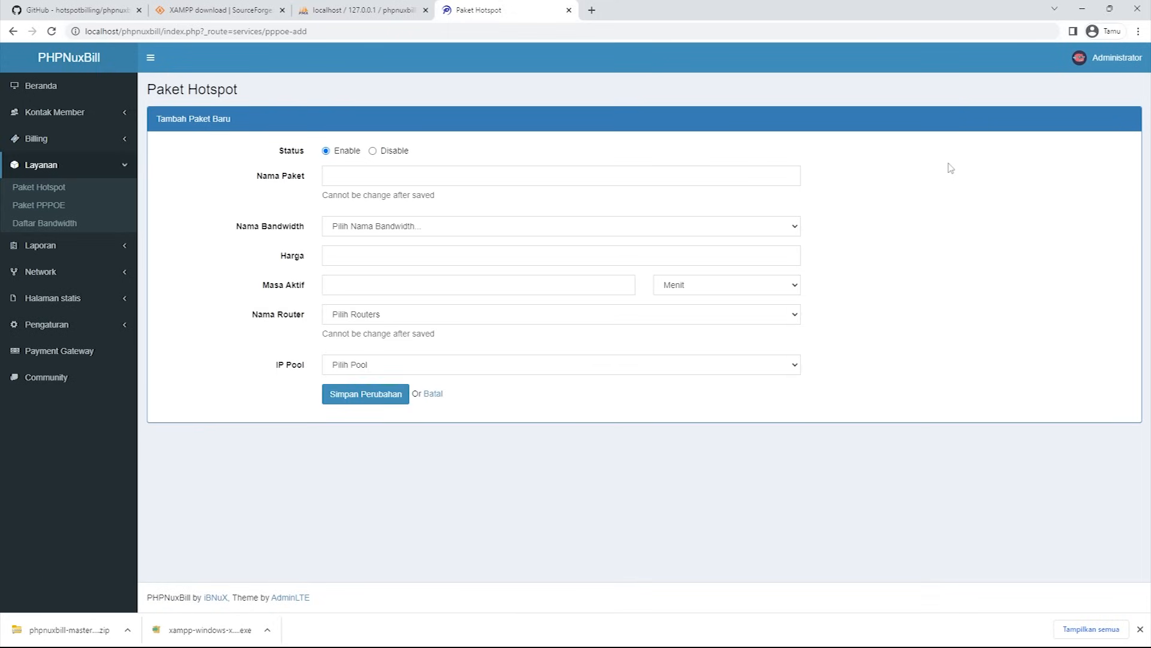
{"action": "left_click", "coordinate": [398, 230]}
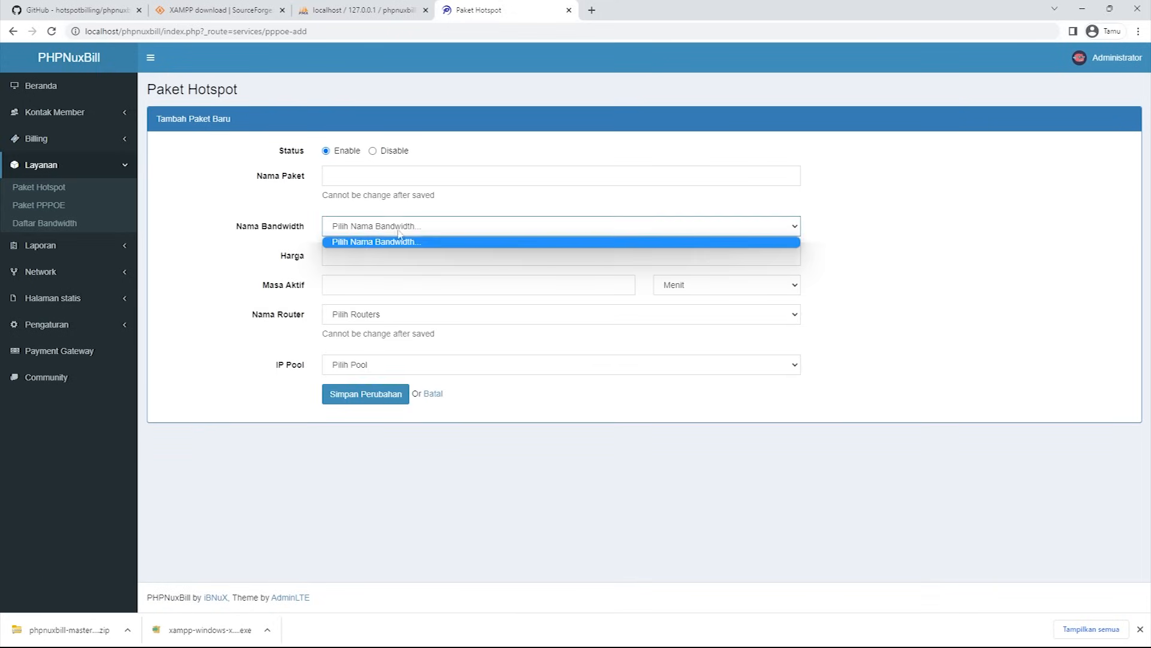
{"action": "left_click", "coordinate": [60, 223]}
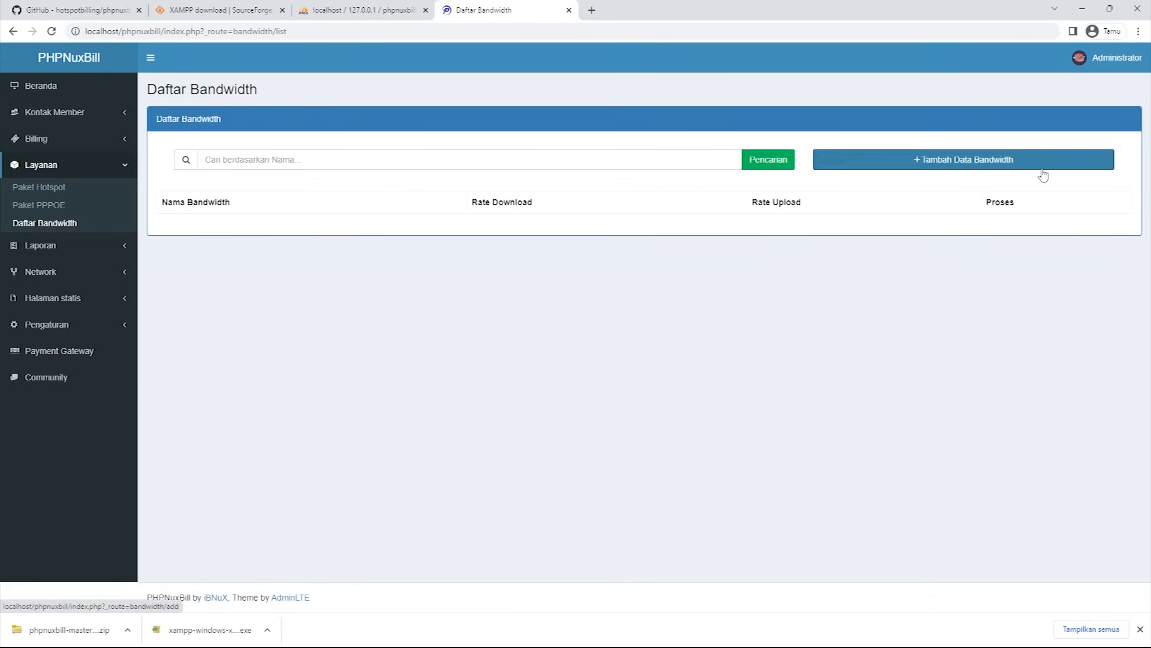
Add the 2Mbps bandwidth profile with download and upload rates in Mbps.
{"action": "left_click", "coordinate": [950, 161]}
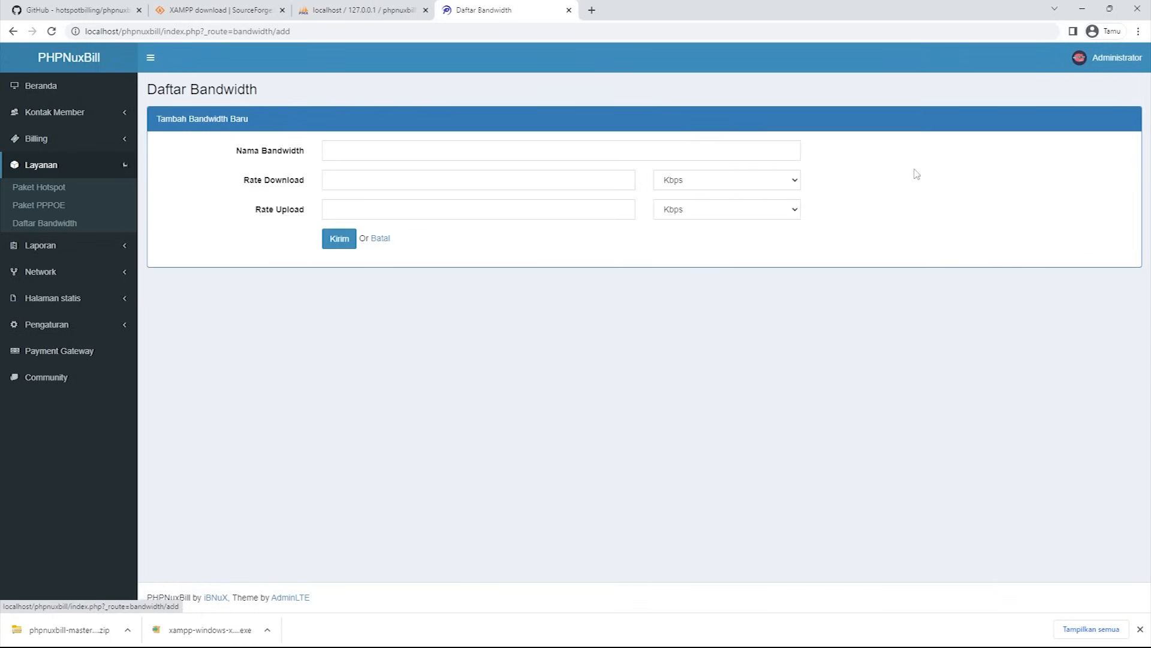
{"action": "left_click", "coordinate": [430, 155]}
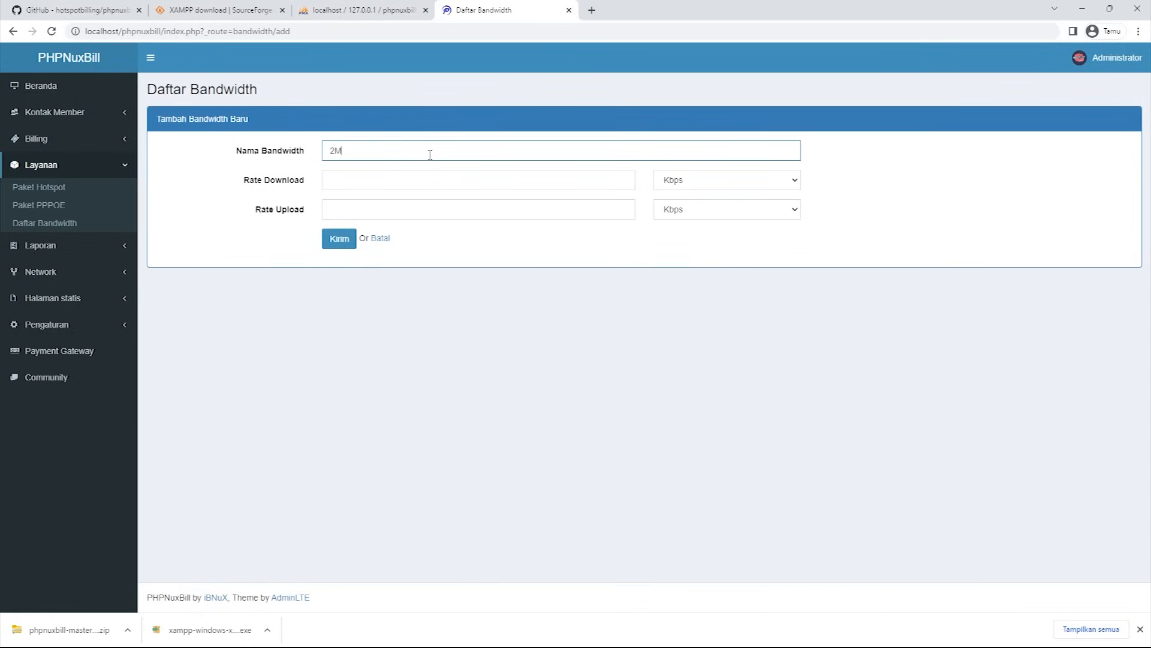
{"action": "left_click", "coordinate": [449, 180]}
{"action": "left_click", "coordinate": [759, 182]}
{"action": "left_click", "coordinate": [746, 205]}
{"action": "left_click", "coordinate": [363, 210]}
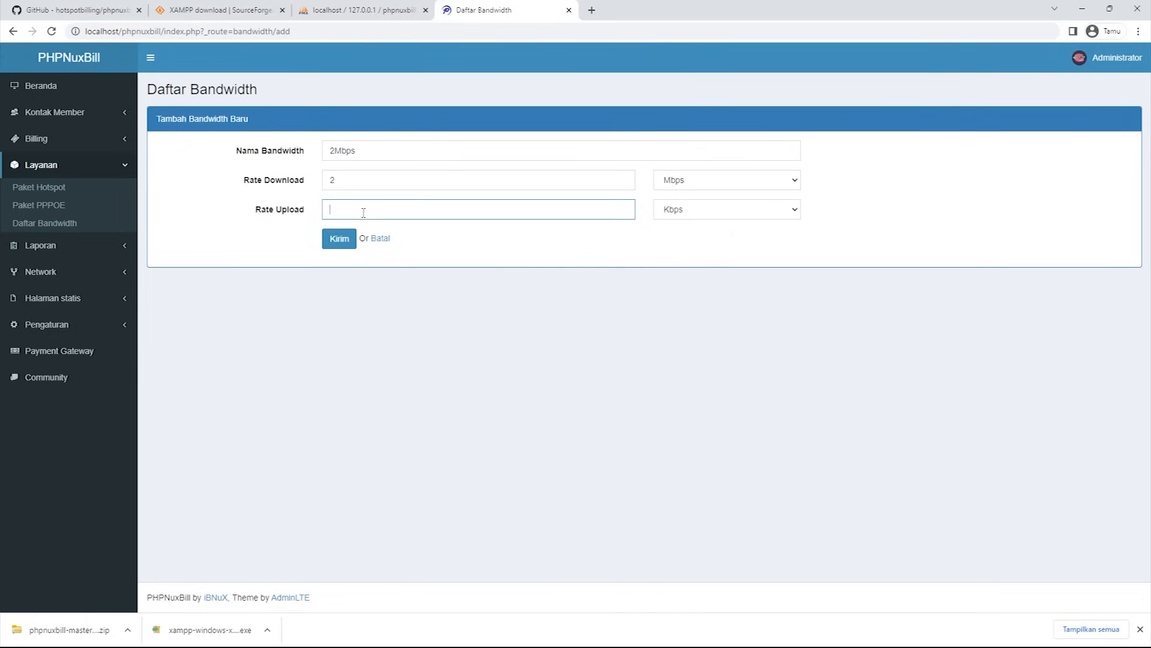
{"action": "left_click", "coordinate": [666, 213]}
{"action": "left_click", "coordinate": [683, 235]}
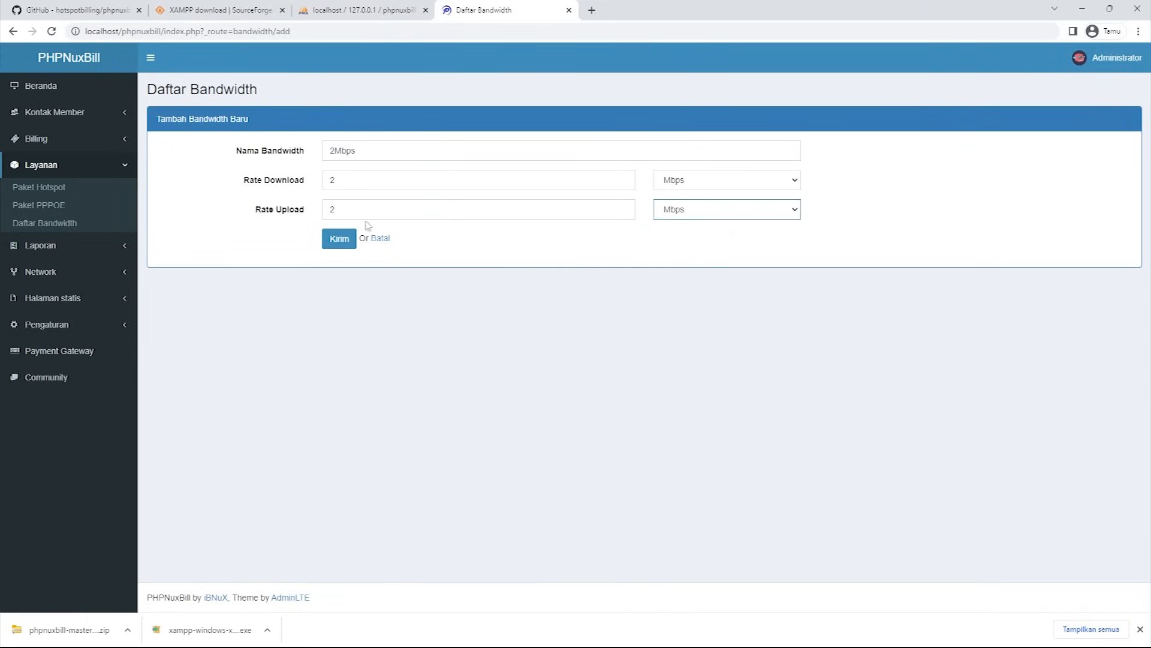
{"action": "left_click", "coordinate": [339, 239]}
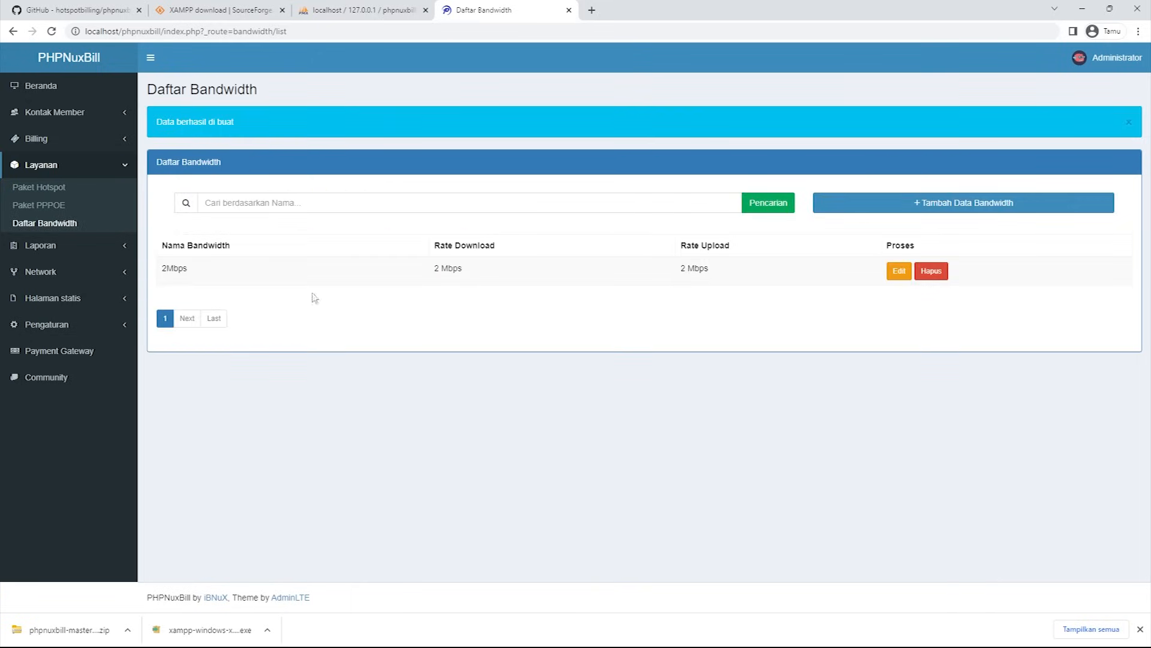
Add the 5Mbps profile at 5 Mbps download and upload, then go to the PPPoE packages.
{"action": "left_click", "coordinate": [940, 216]}
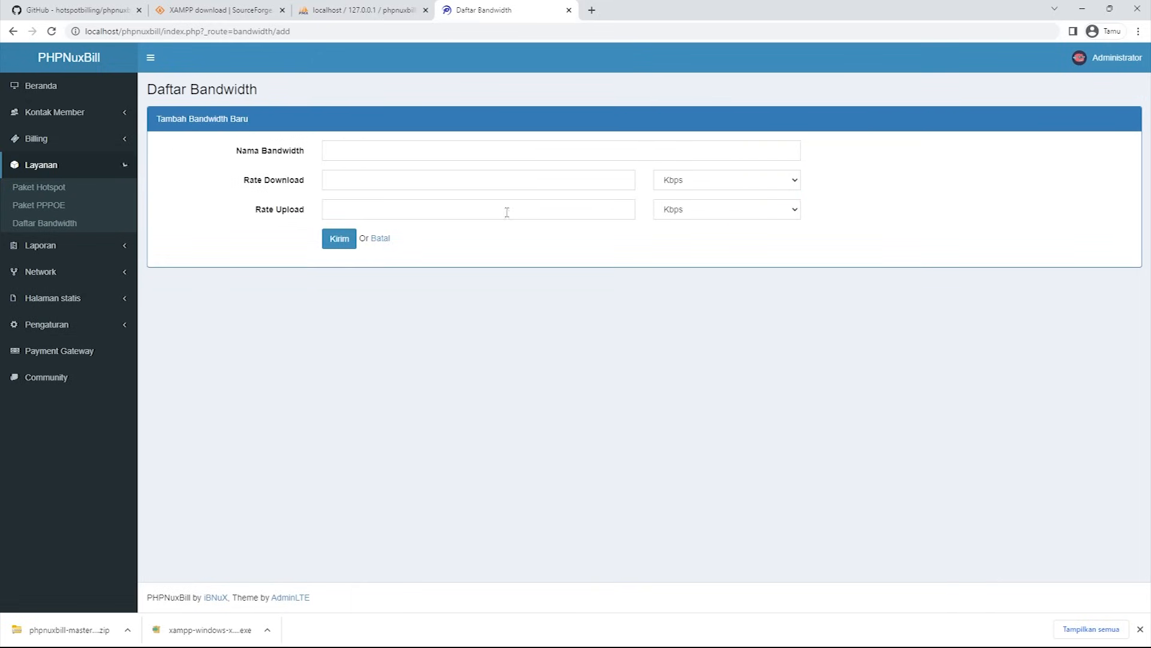
{"action": "left_click", "coordinate": [408, 156]}
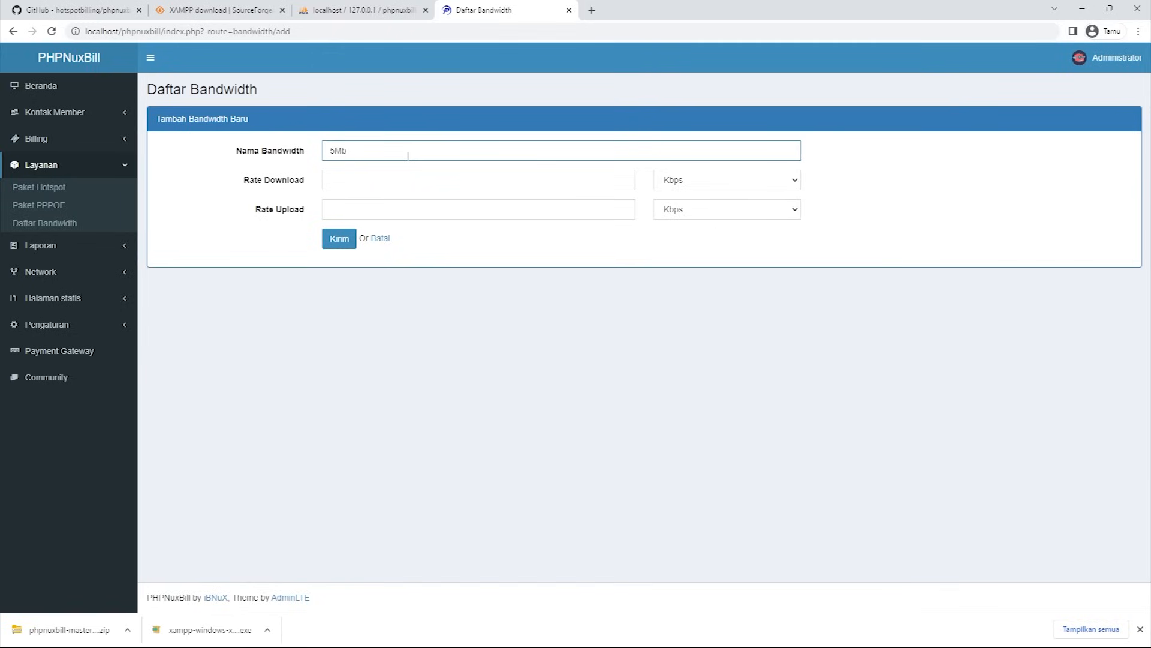
{"action": "left_click", "coordinate": [386, 179]}
{"action": "type", "text": "5"}
{"action": "left_click", "coordinate": [755, 183]}
{"action": "left_click", "coordinate": [738, 205]}
{"action": "left_click", "coordinate": [545, 209]}
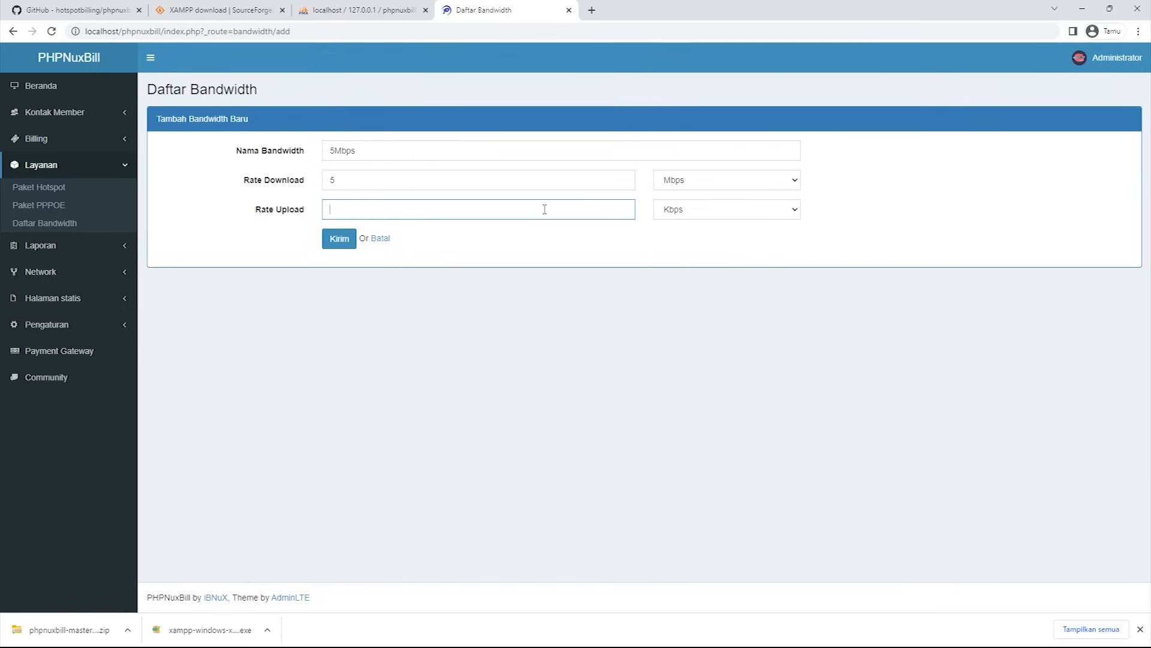
{"action": "type", "text": "5"}
{"action": "left_click", "coordinate": [674, 209]}
{"action": "left_click", "coordinate": [677, 234]}
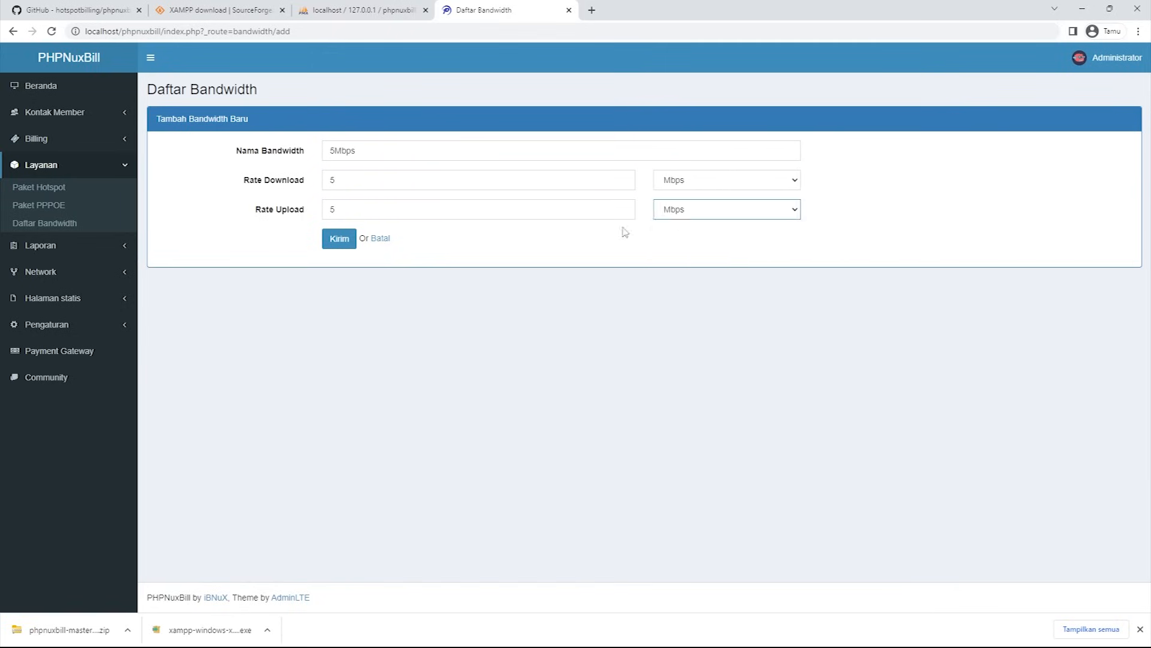
{"action": "left_click", "coordinate": [339, 240]}
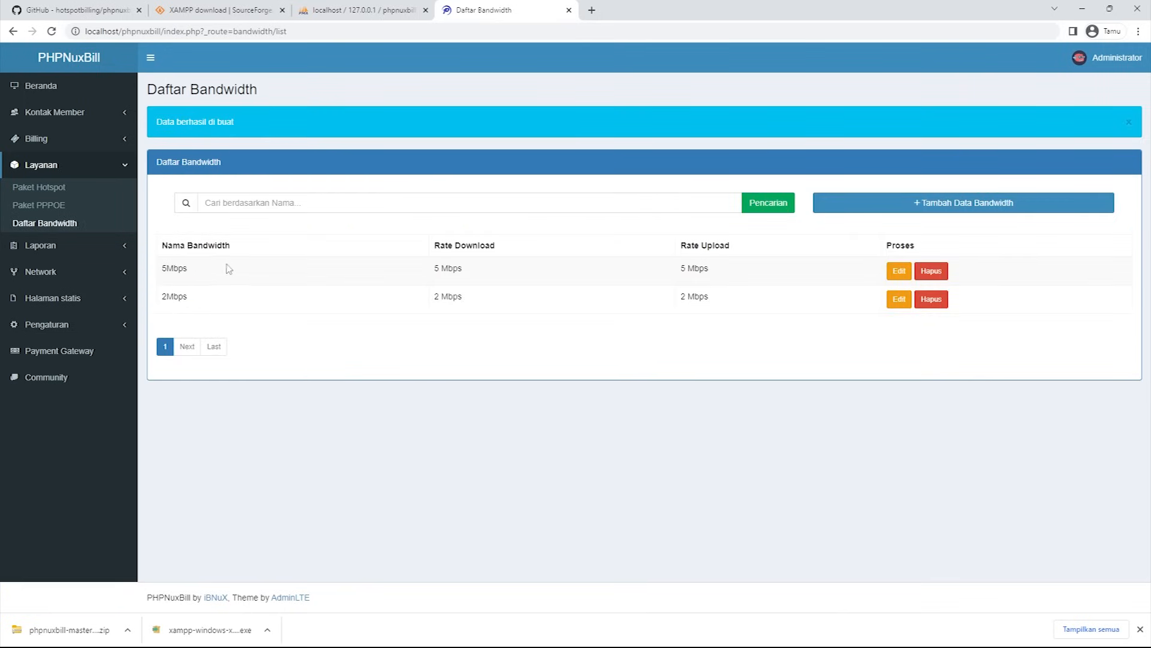
{"action": "left_click", "coordinate": [70, 209]}
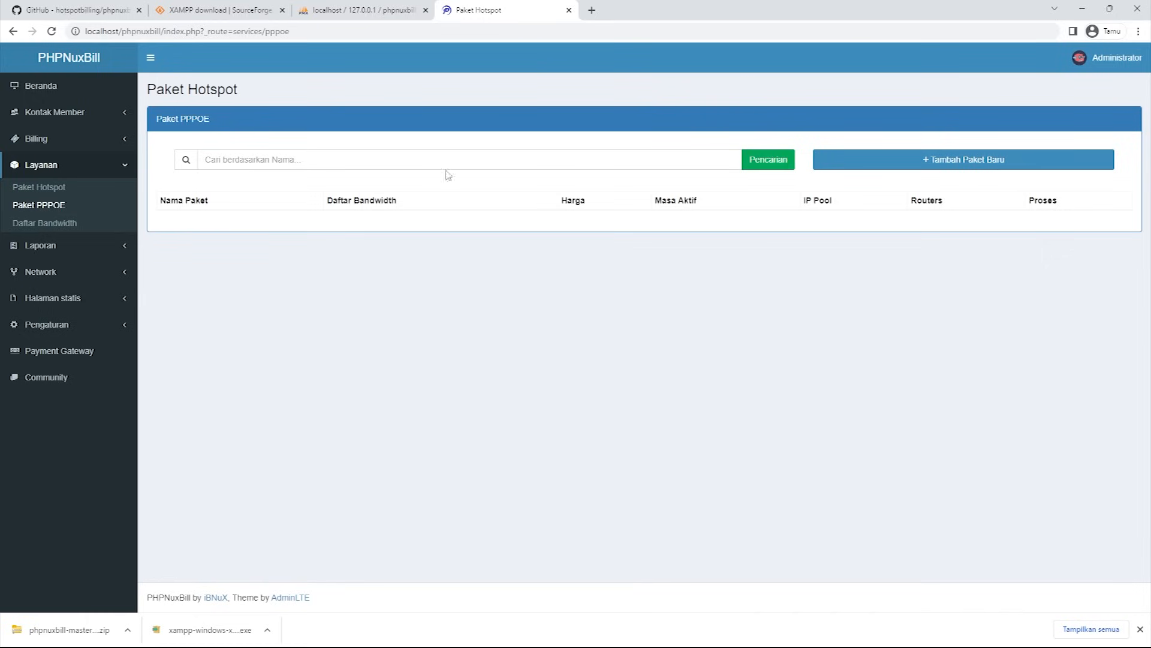
Create PPPoE package Paket Pelajar: 2Mbps, 100000, 30 days, router Mikrotik Rb-750Gr3.
{"action": "left_click", "coordinate": [887, 162]}
{"action": "left_click", "coordinate": [409, 182]}
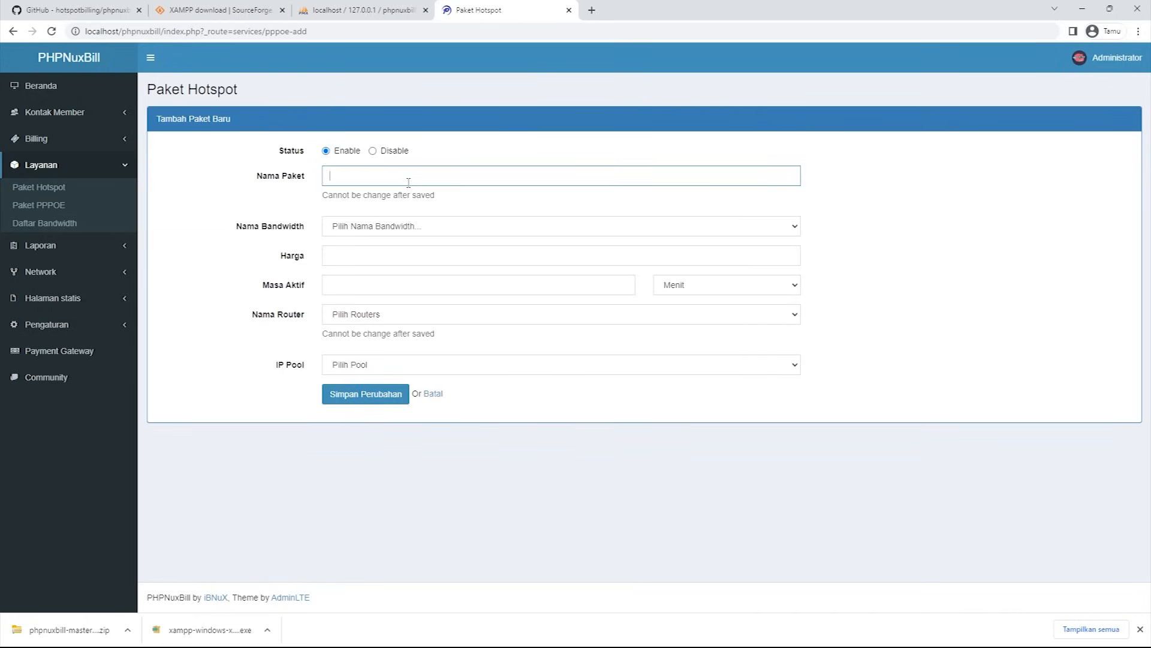
{"action": "type", "text": "Paket Pelajar"}
{"action": "left_click", "coordinate": [401, 229]}
{"action": "left_click", "coordinate": [369, 252]}
{"action": "left_click", "coordinate": [385, 255]}
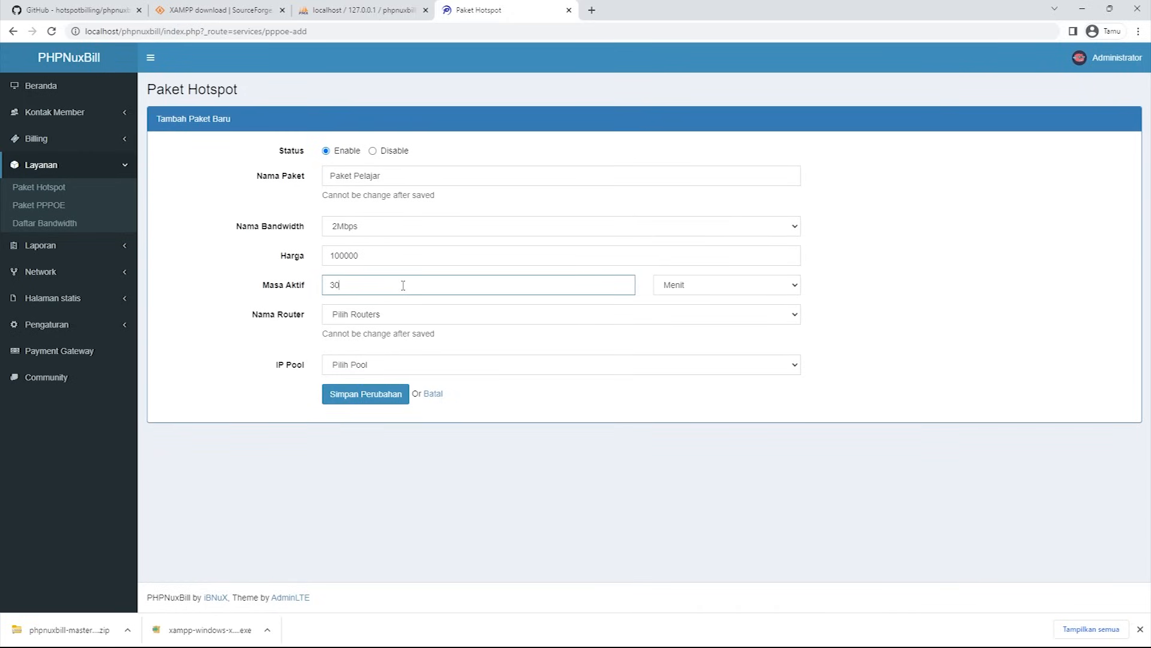
{"action": "left_click", "coordinate": [692, 293]}
{"action": "left_click", "coordinate": [682, 320]}
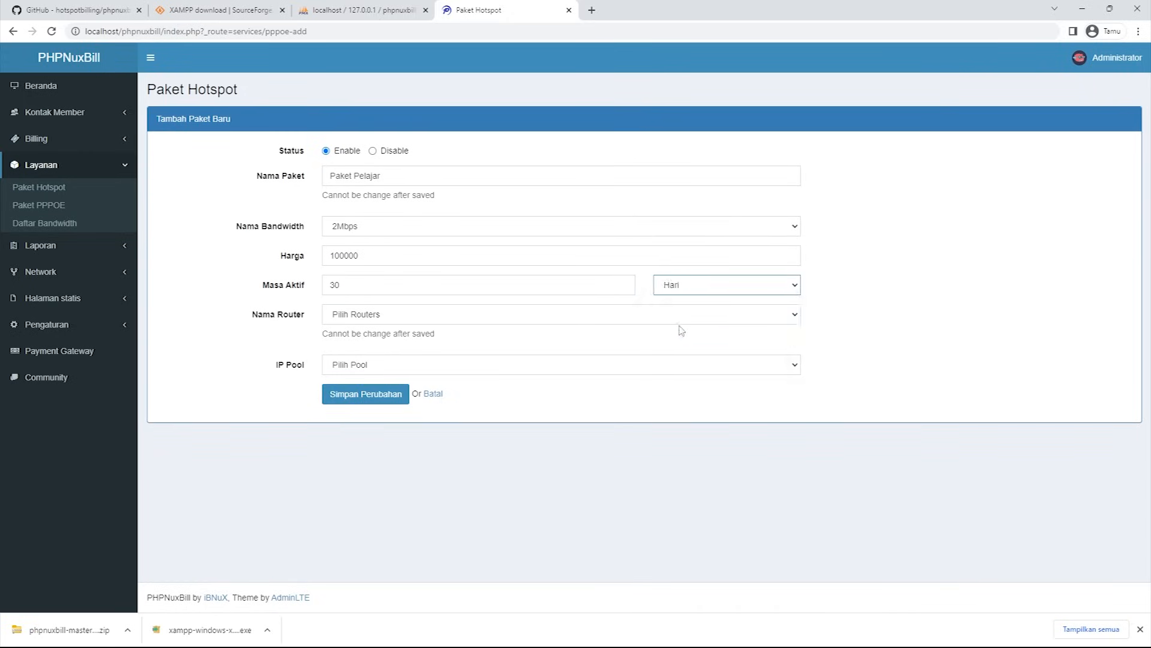
{"action": "left_click", "coordinate": [354, 314]}
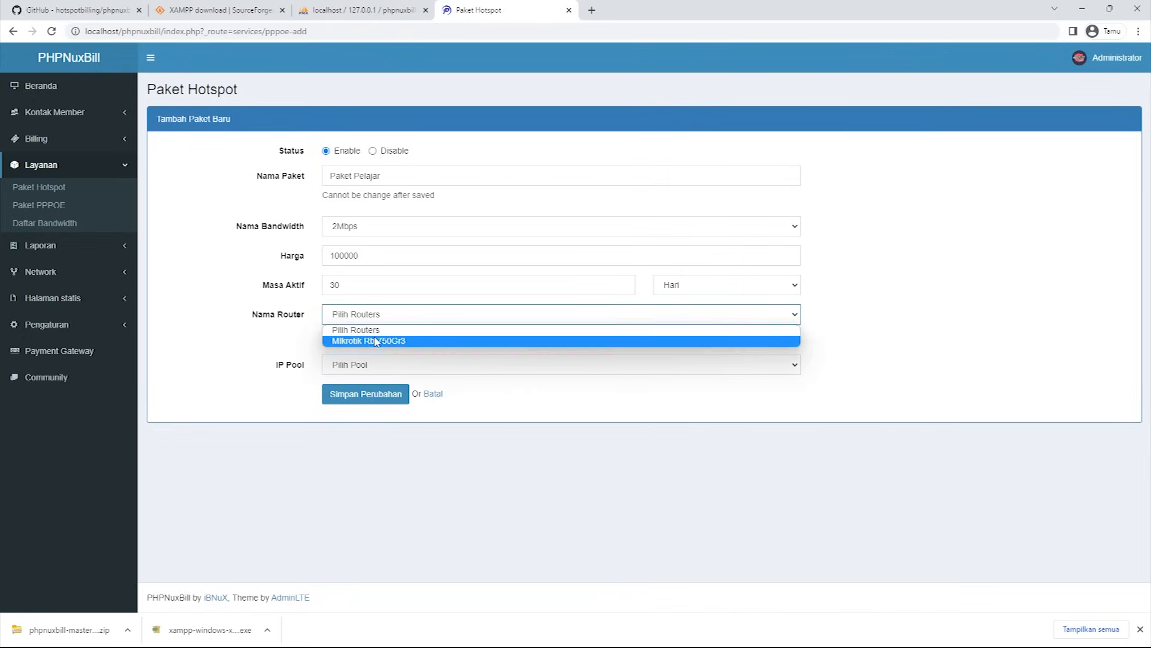
{"action": "left_click", "coordinate": [376, 339]}
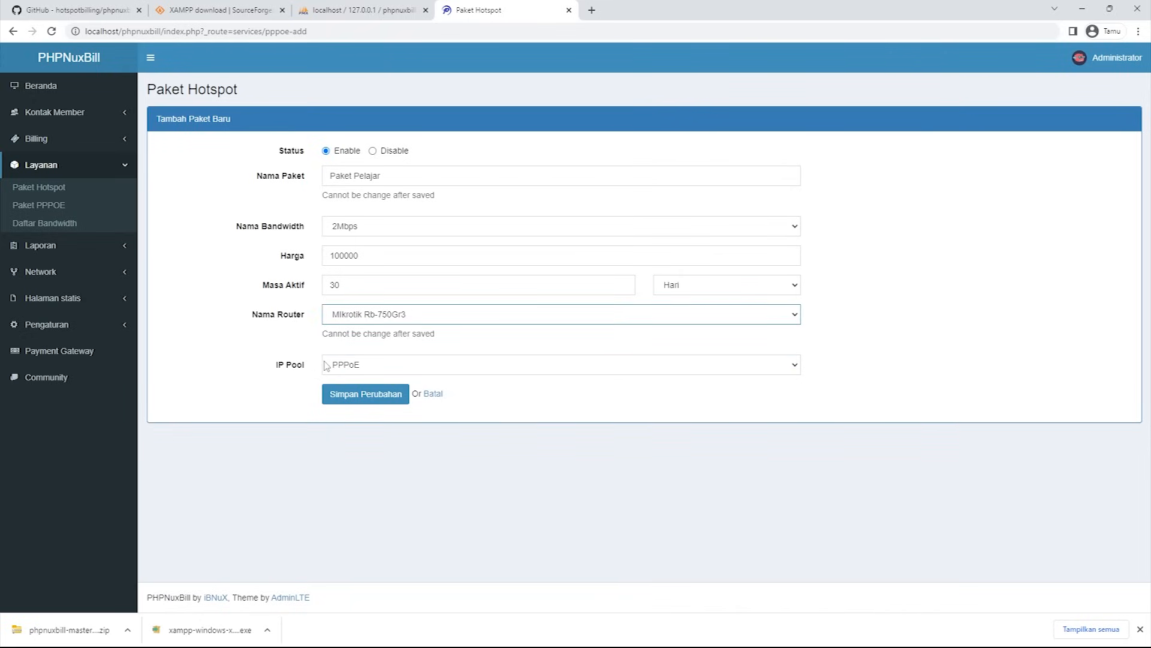
{"action": "left_click", "coordinate": [354, 404]}
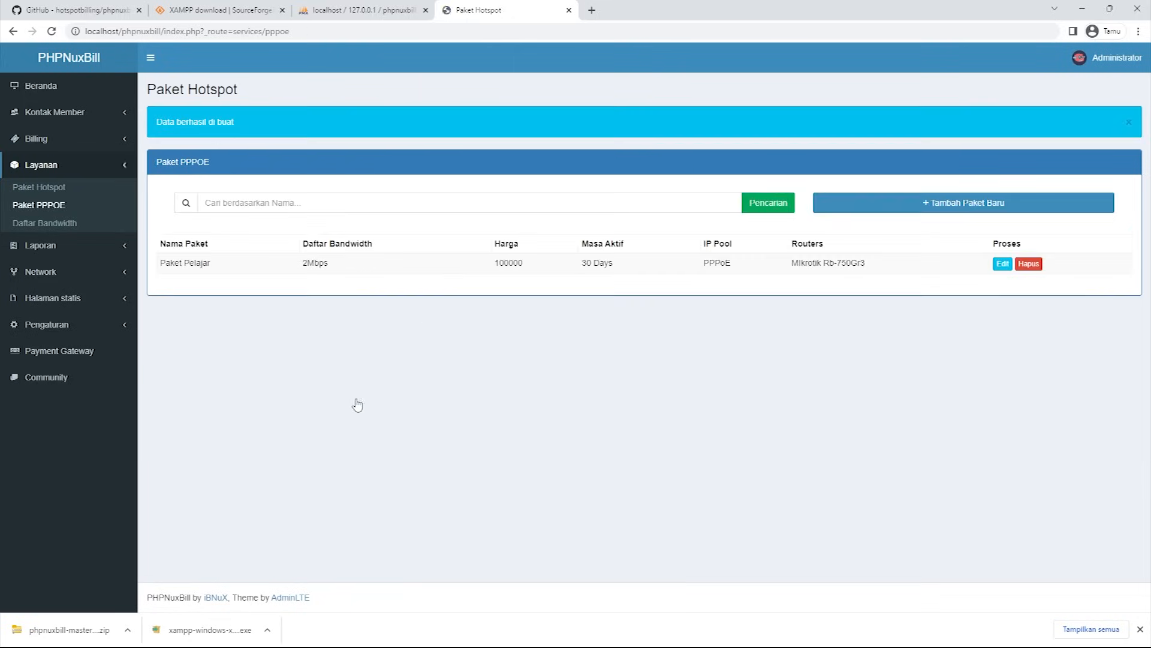
Create PPPoE package Paket Gaming: 5Mbps, 150000, 30 days, router Mikrotik Rb-750Gr3.
{"action": "left_click", "coordinate": [861, 203]}
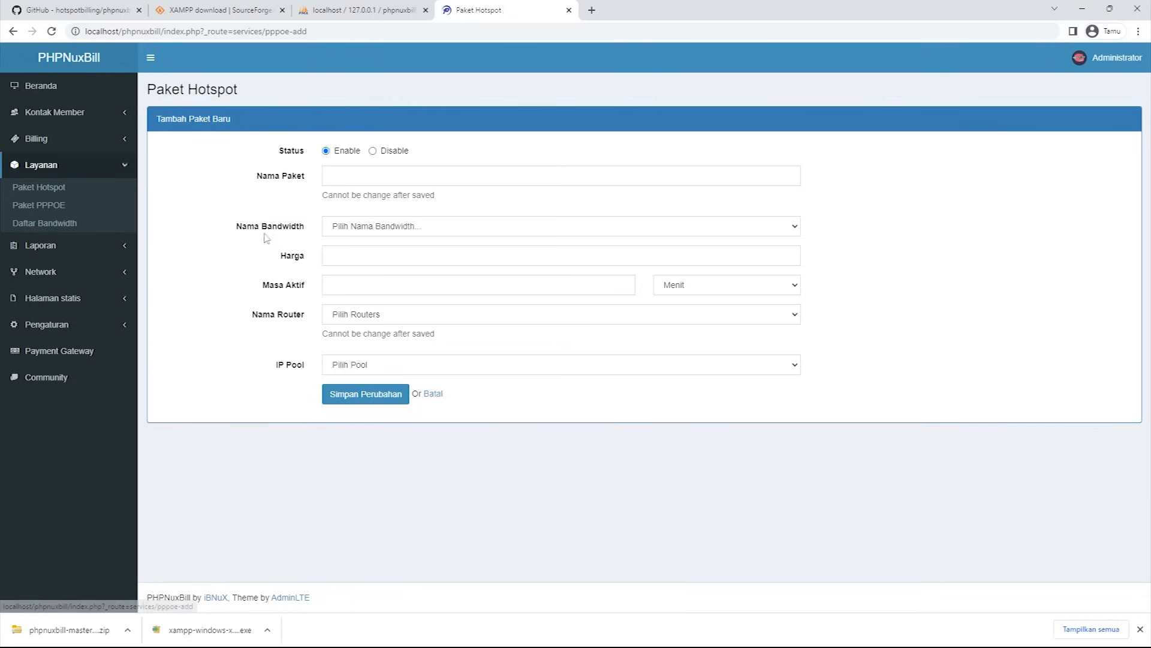
{"action": "left_click", "coordinate": [357, 179]}
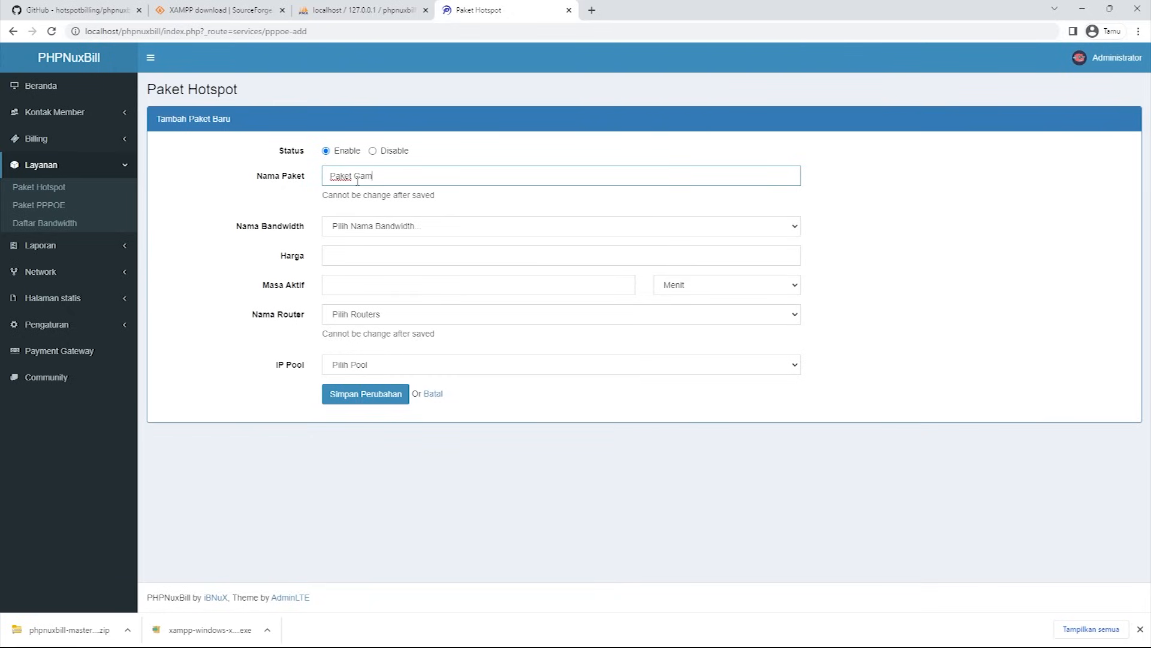
{"action": "left_click", "coordinate": [380, 226]}
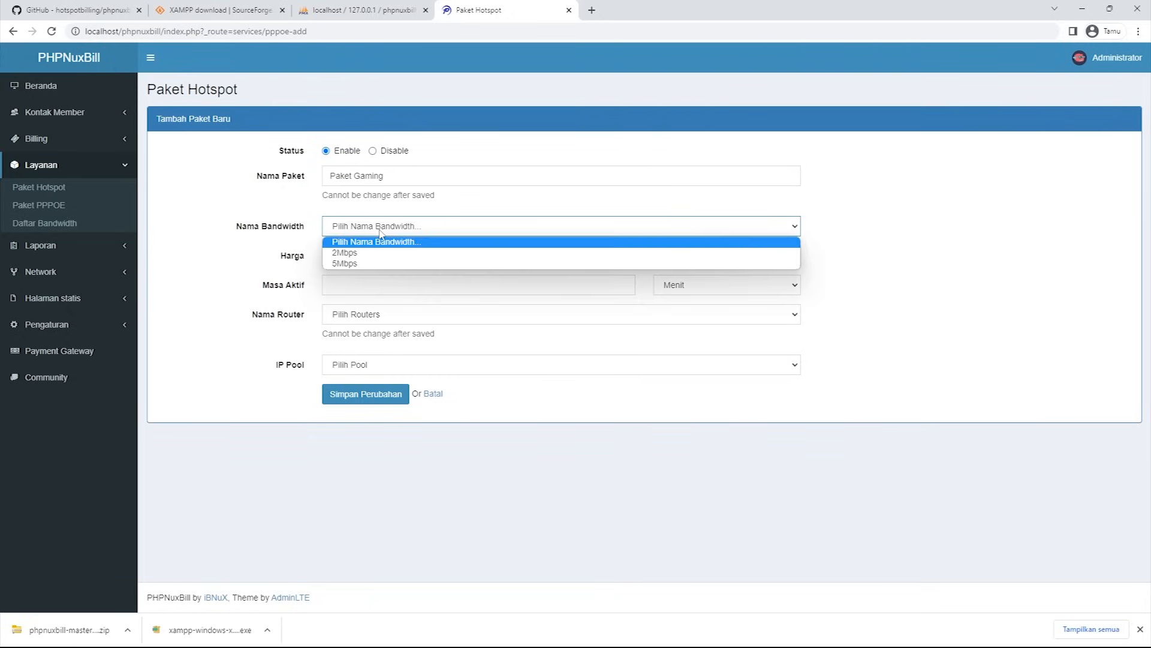
{"action": "left_click", "coordinate": [373, 250]}
{"action": "left_click", "coordinate": [356, 256]}
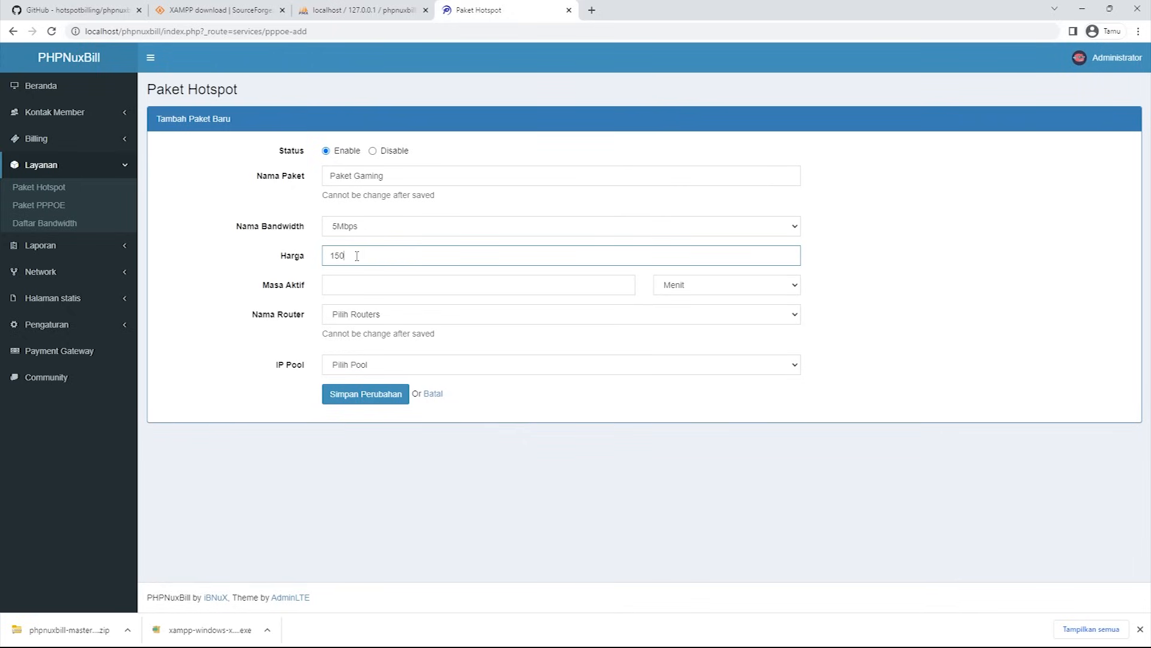
{"action": "type", "text": "150000"}
{"action": "left_click", "coordinate": [359, 281]}
{"action": "type", "text": "30"}
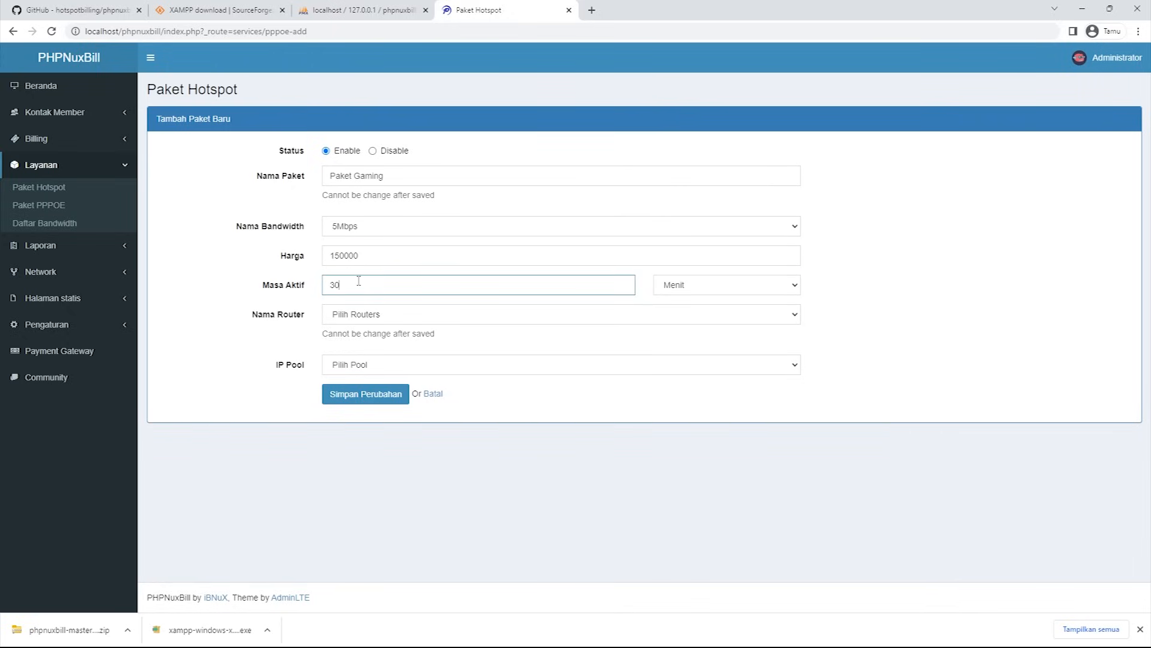
{"action": "left_click", "coordinate": [681, 287]}
{"action": "left_click", "coordinate": [673, 323]}
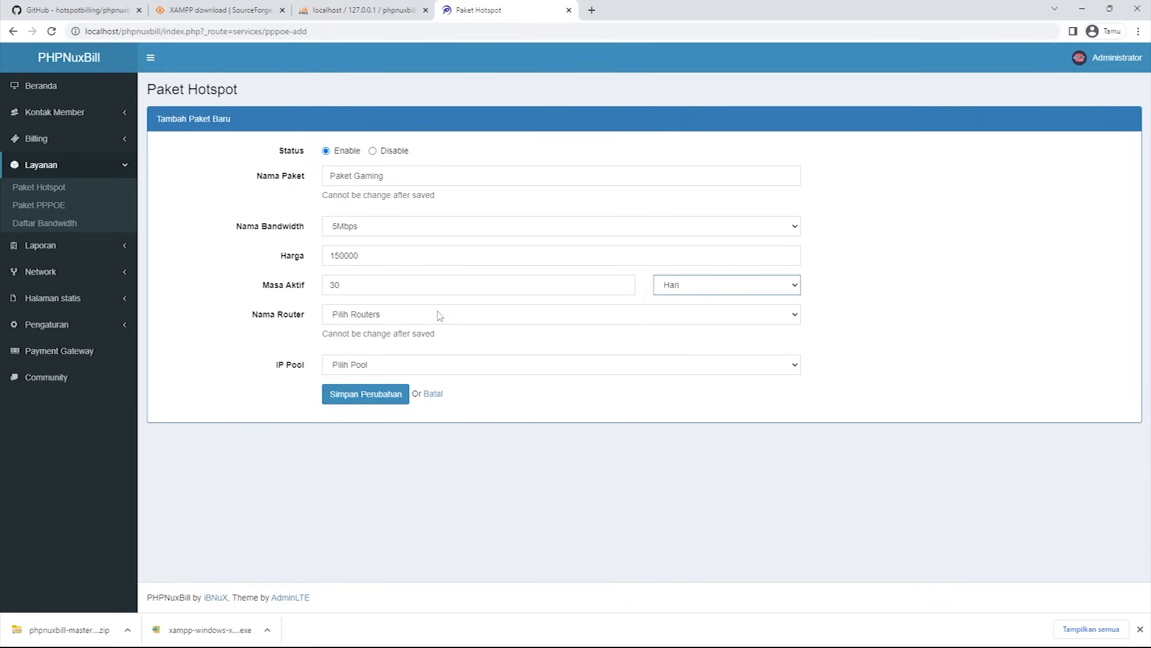
{"action": "left_click", "coordinate": [438, 315]}
{"action": "left_click", "coordinate": [405, 342]}
{"action": "left_click", "coordinate": [369, 401]}
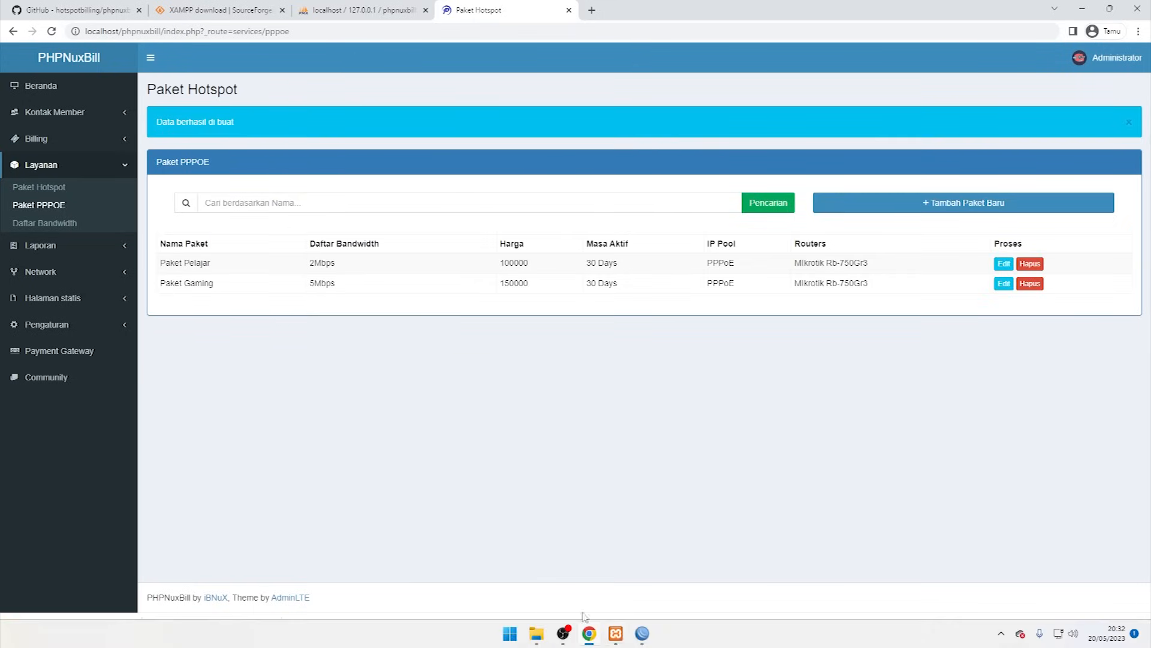
{"action": "left_click", "coordinate": [642, 641]}
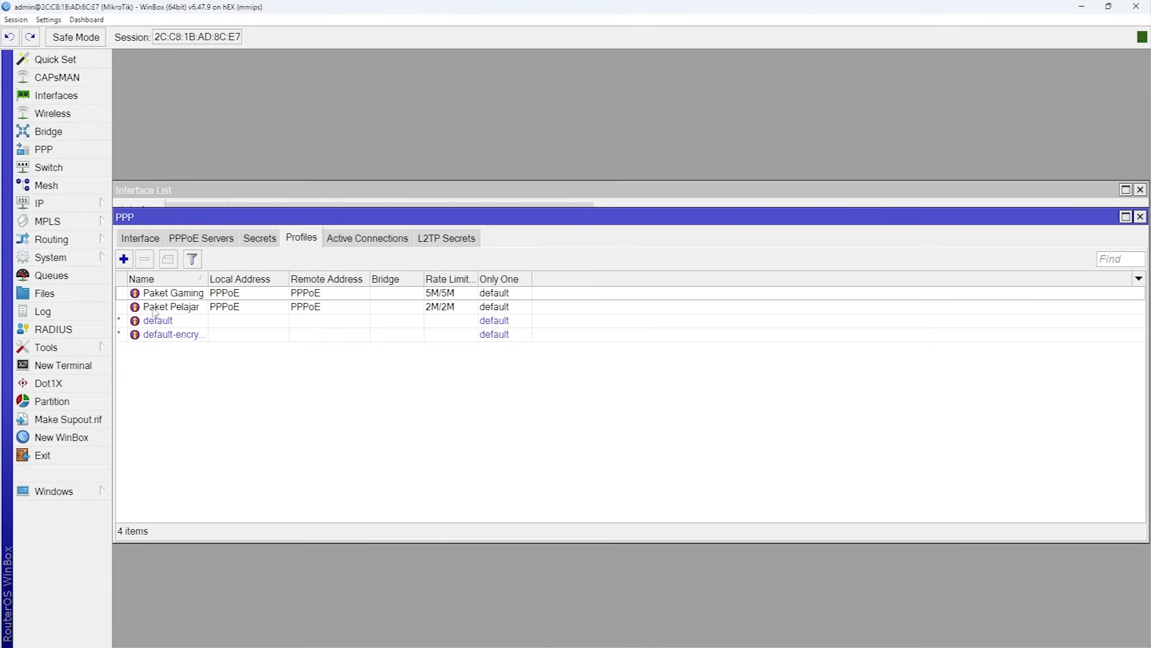
Browse WinBox's PPP tabs to confirm the Paket Gaming and Paket Pelajar profiles exist, then return to the browser.
{"action": "left_click_drag", "start_coordinate": [405, 219], "coordinate": [407, 210]}
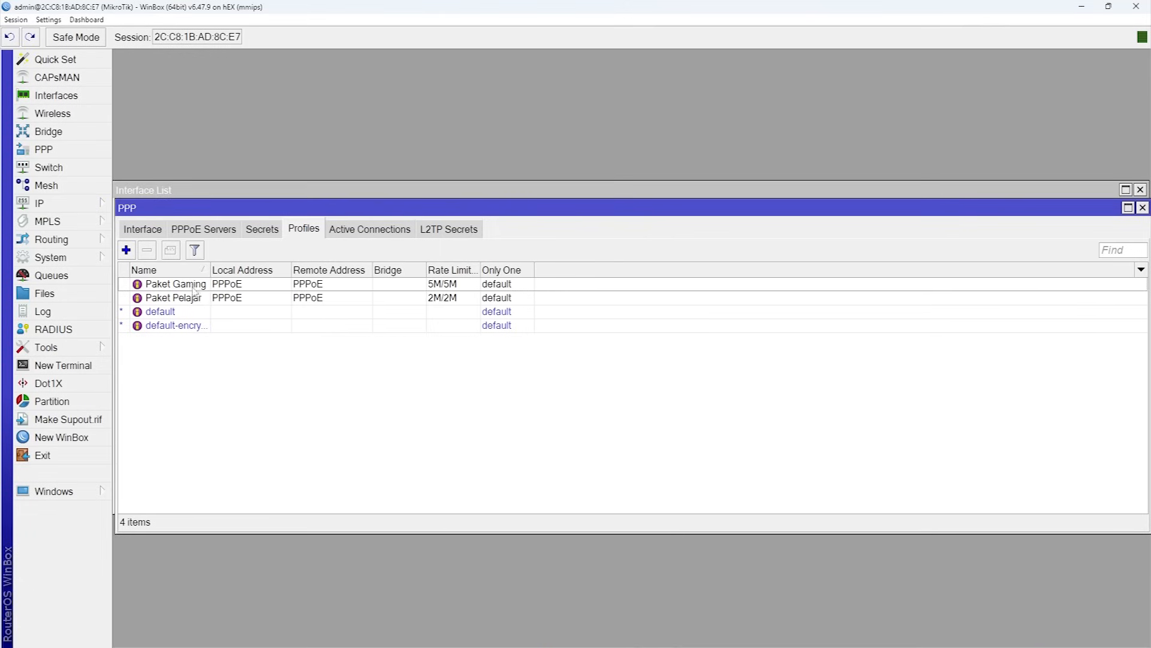
{"action": "left_click", "coordinate": [253, 234]}
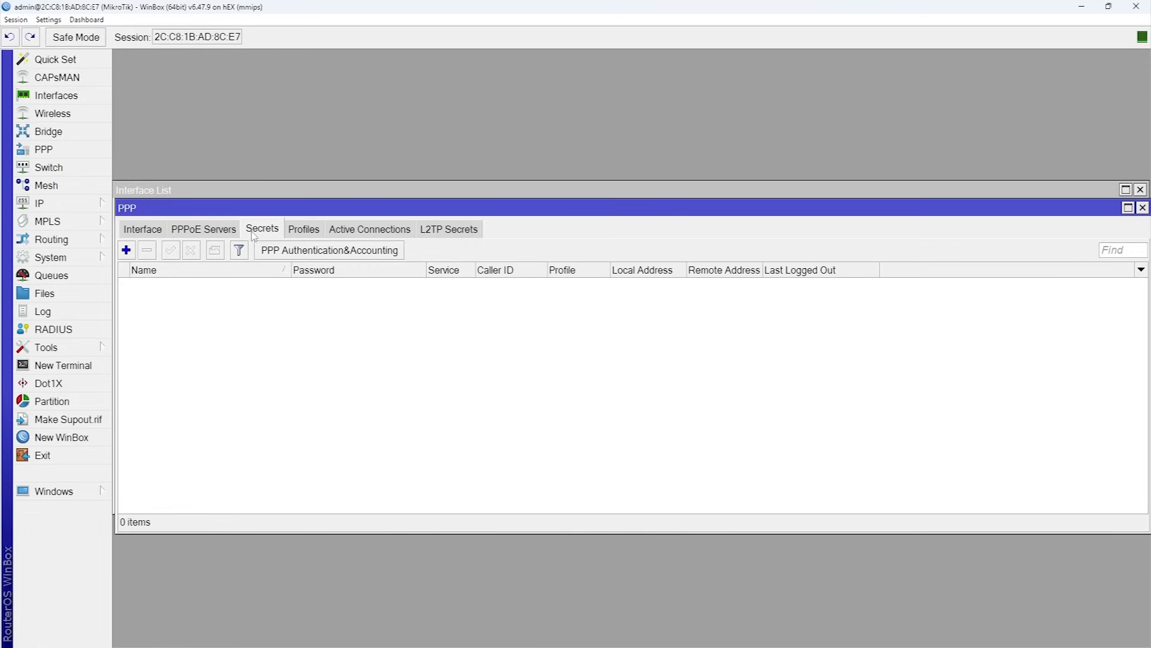
{"action": "left_click", "coordinate": [211, 233]}
{"action": "left_click", "coordinate": [264, 231]}
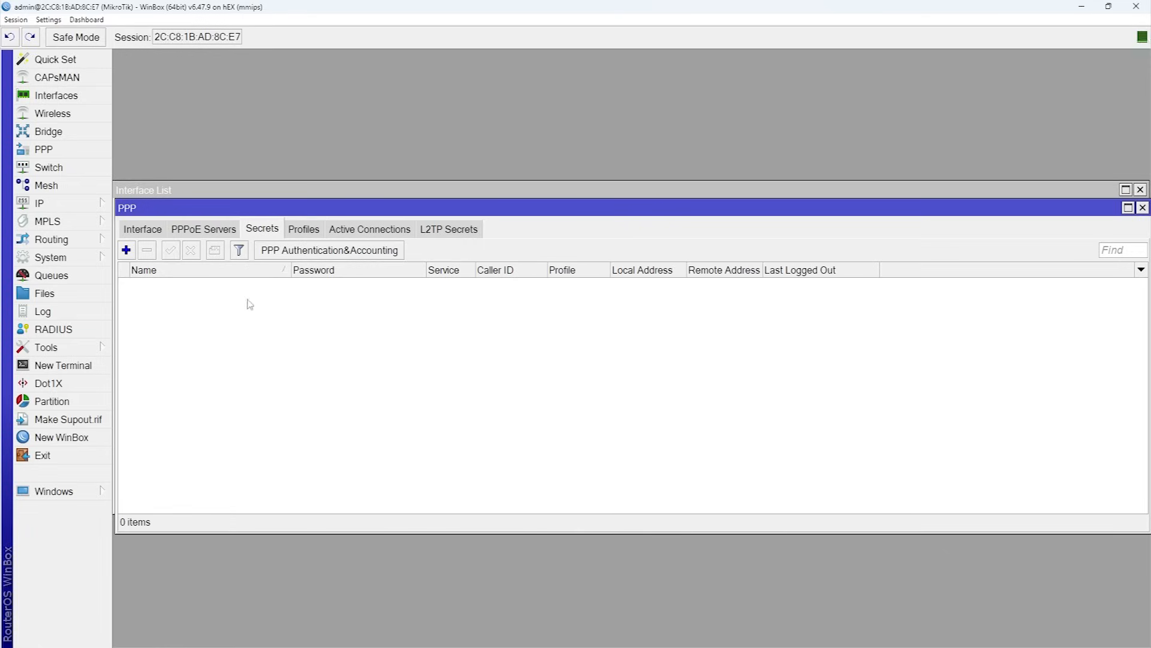
{"action": "left_click", "coordinate": [318, 231]}
{"action": "left_click", "coordinate": [255, 234]}
{"action": "left_click", "coordinate": [198, 235]}
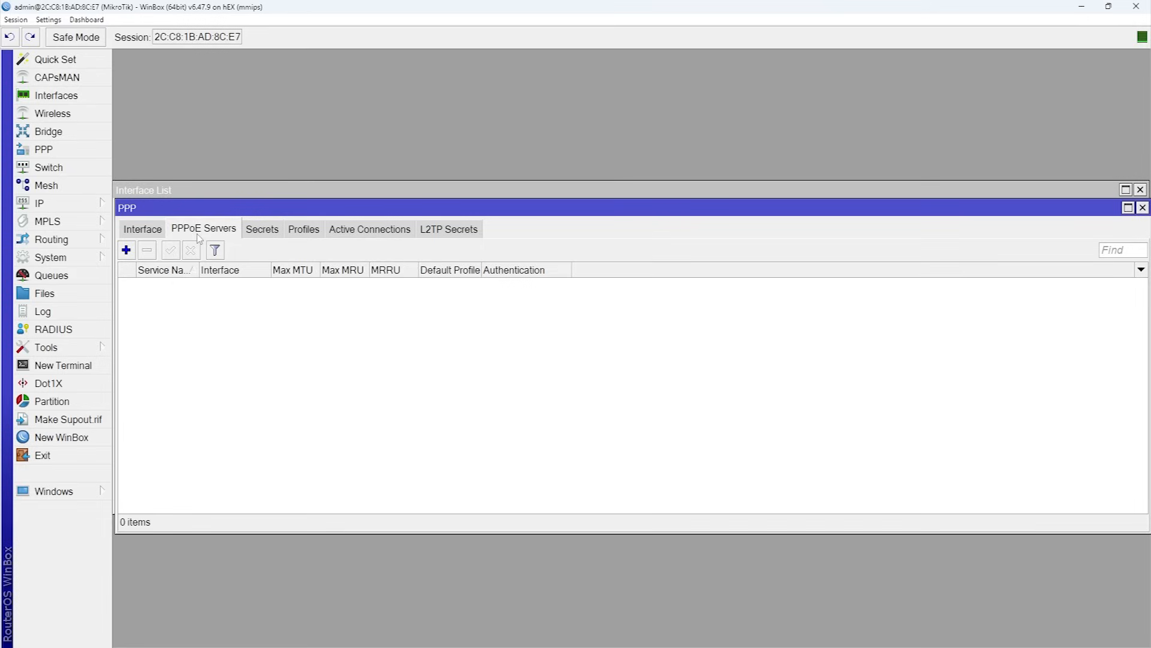
{"action": "left_click", "coordinate": [142, 230]}
{"action": "left_click", "coordinate": [207, 232]}
{"action": "left_click", "coordinate": [273, 234]}
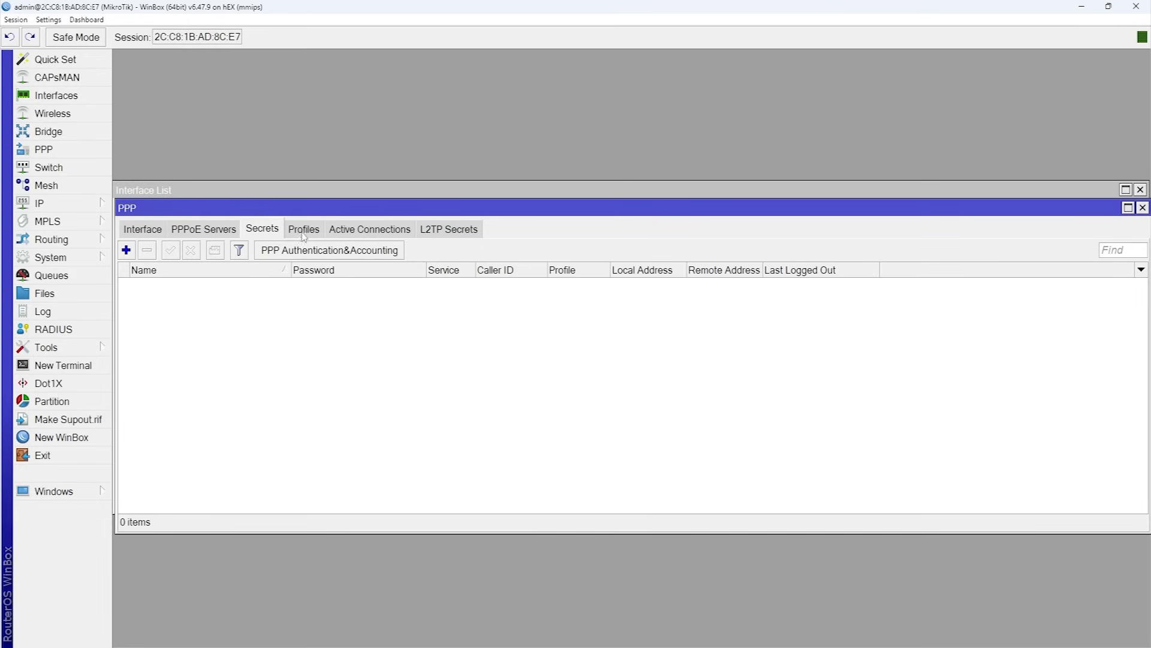
{"action": "left_click", "coordinate": [304, 234]}
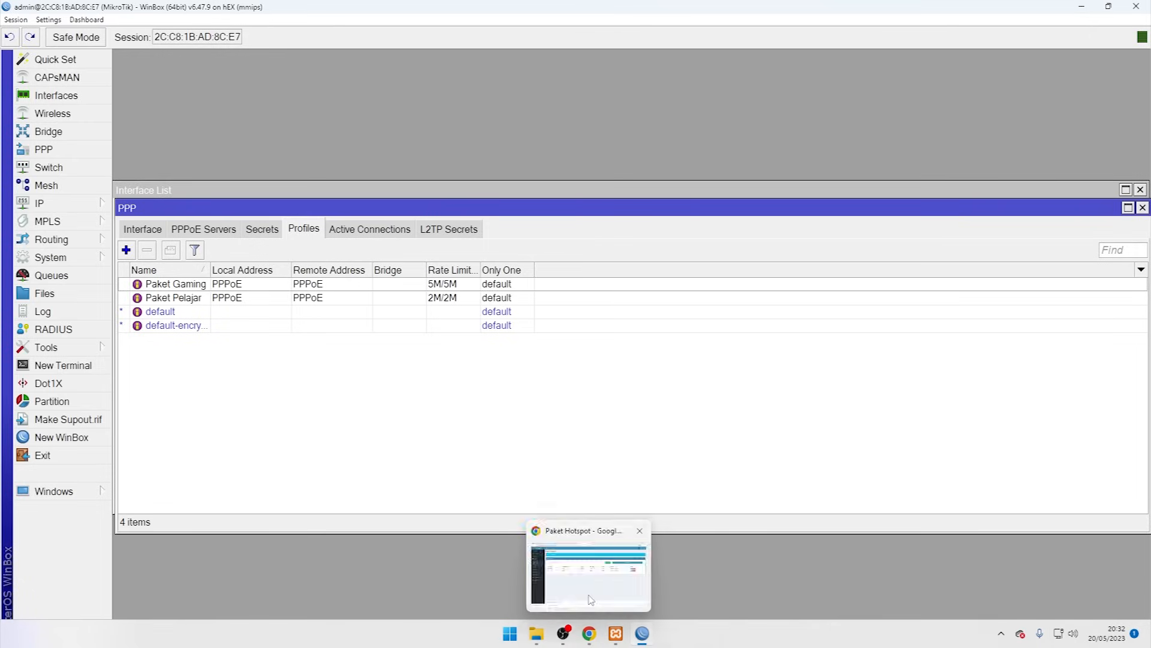
{"action": "left_click", "coordinate": [589, 634]}
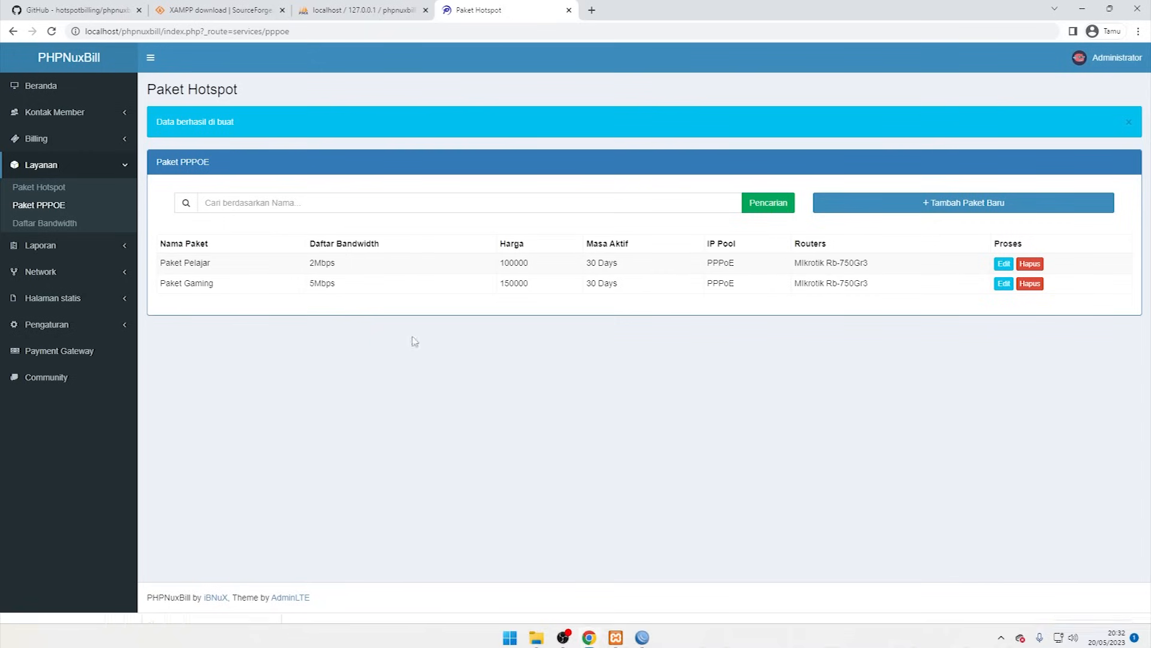
Recharge the customer's account with Paket Pelajar on Mikrotik Rb-750Gr3, producing a Rp. 100.000 invoice.
{"action": "left_click", "coordinate": [66, 117]}
{"action": "left_click", "coordinate": [35, 154]}
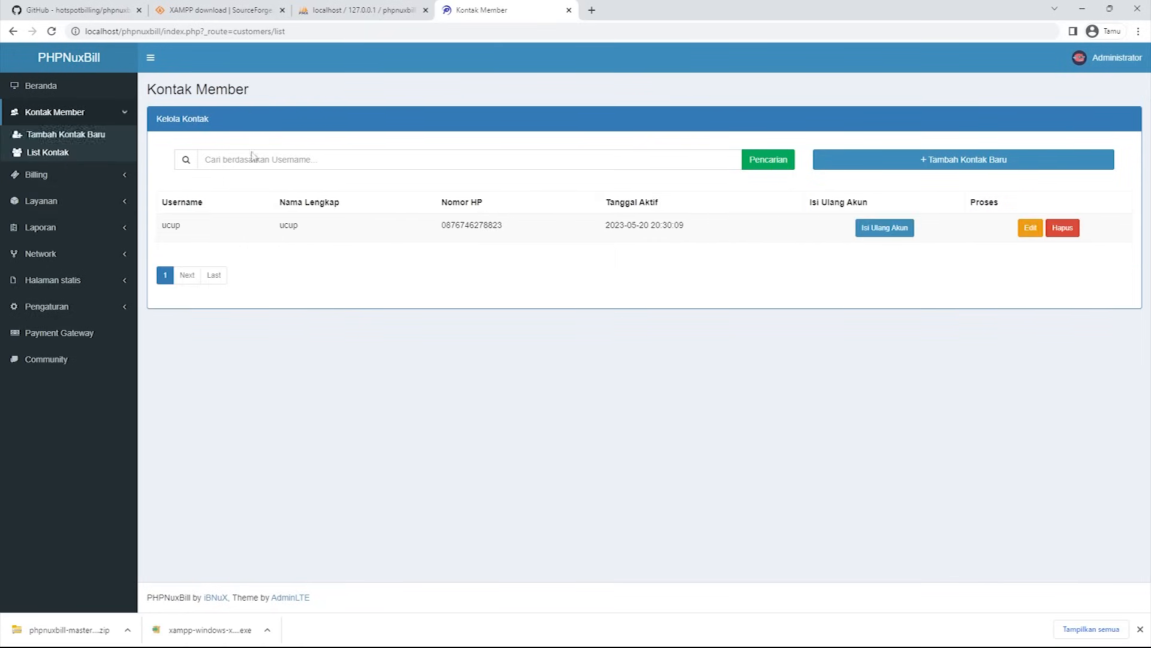
{"action": "left_click", "coordinate": [876, 228]}
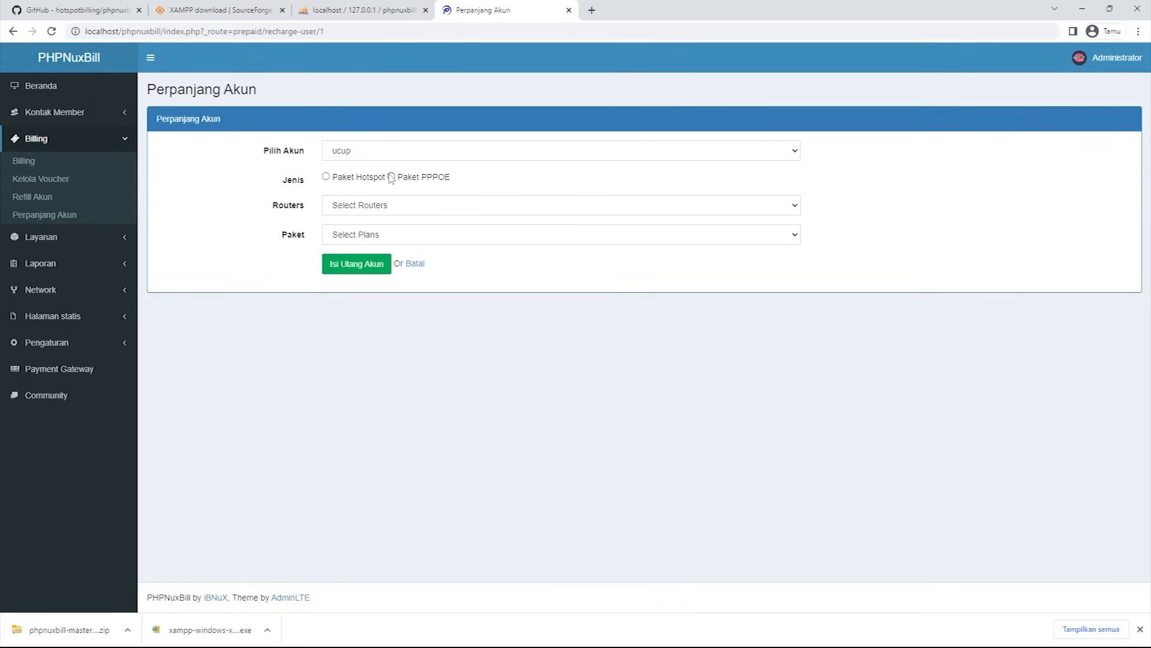
{"action": "left_click", "coordinate": [343, 209]}
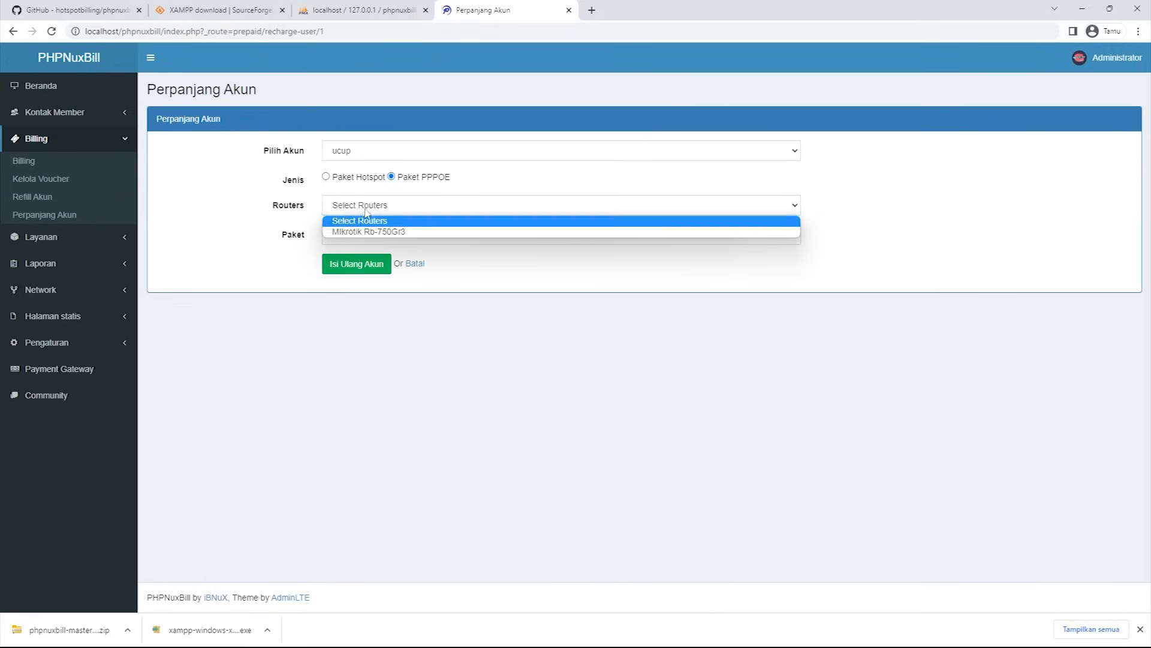
{"action": "left_click", "coordinate": [367, 232]}
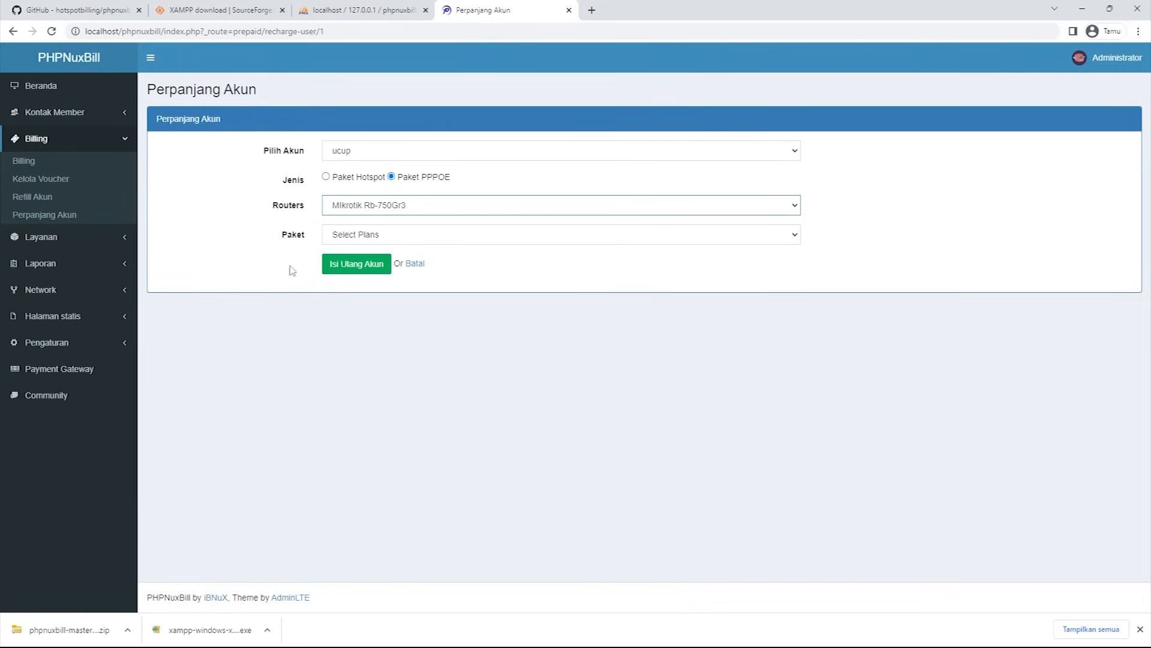
{"action": "left_click", "coordinate": [345, 235]}
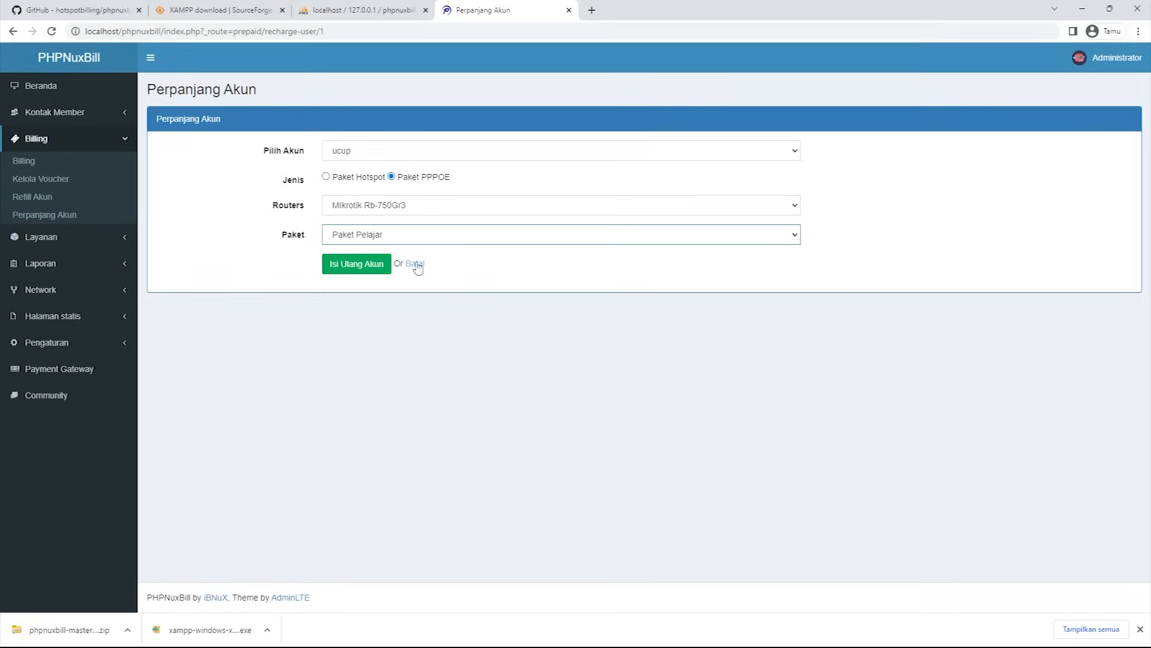
{"action": "left_click", "coordinate": [353, 267]}
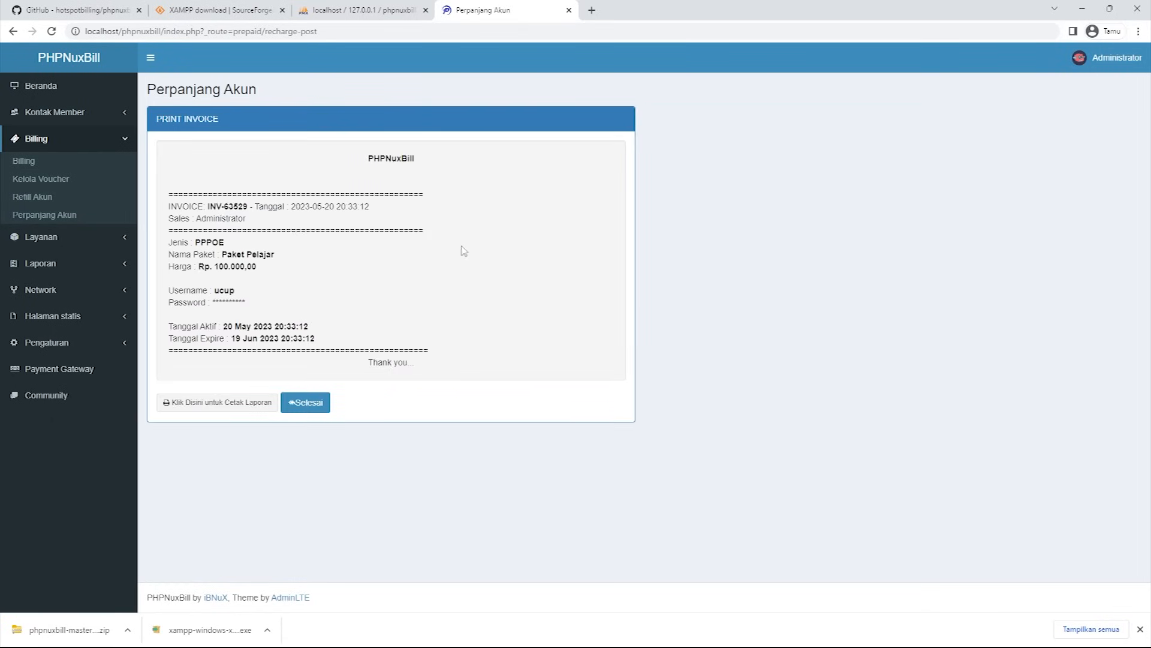
Open the invoice's printable version in a new tab and check its expiry date.
{"action": "left_click_drag", "start_coordinate": [172, 178], "coordinate": [478, 388]}
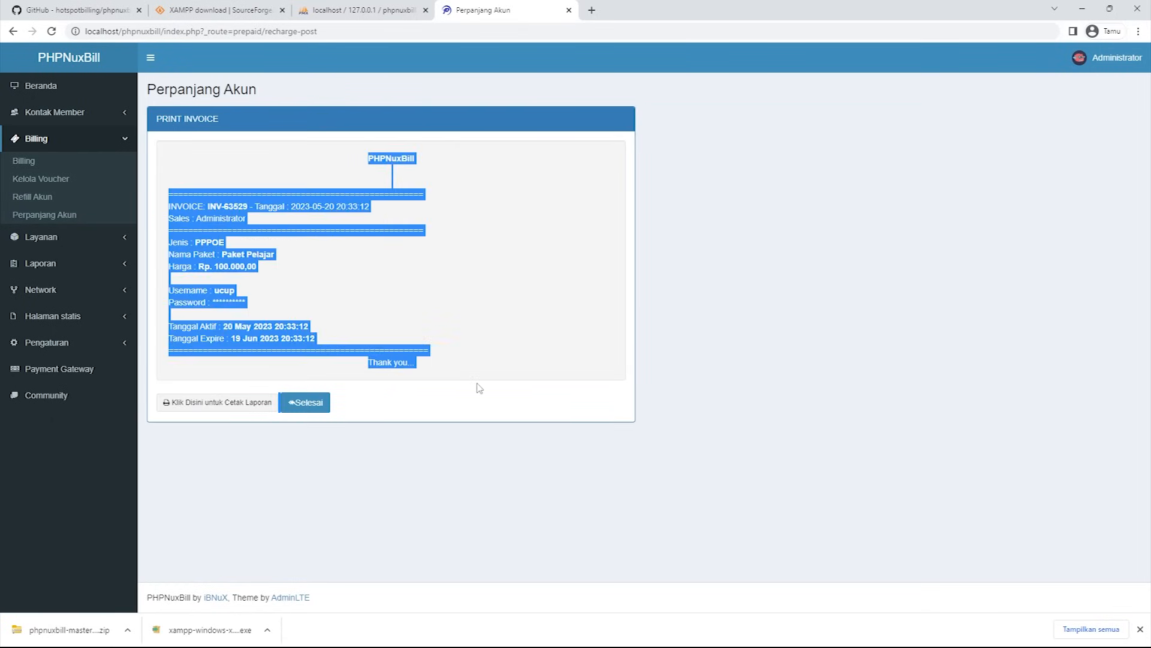
{"action": "left_click", "coordinate": [242, 408]}
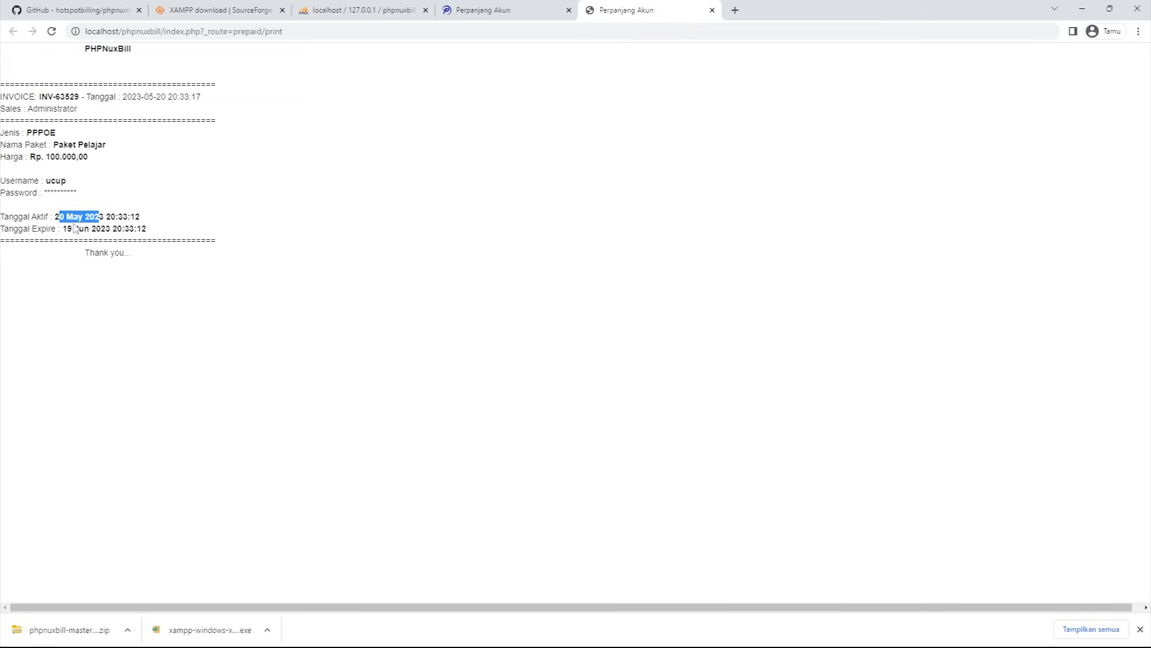
{"action": "left_click_drag", "start_coordinate": [56, 233], "coordinate": [82, 232]}
{"action": "left_click", "coordinate": [268, 247]}
{"action": "left_click", "coordinate": [545, 13]}
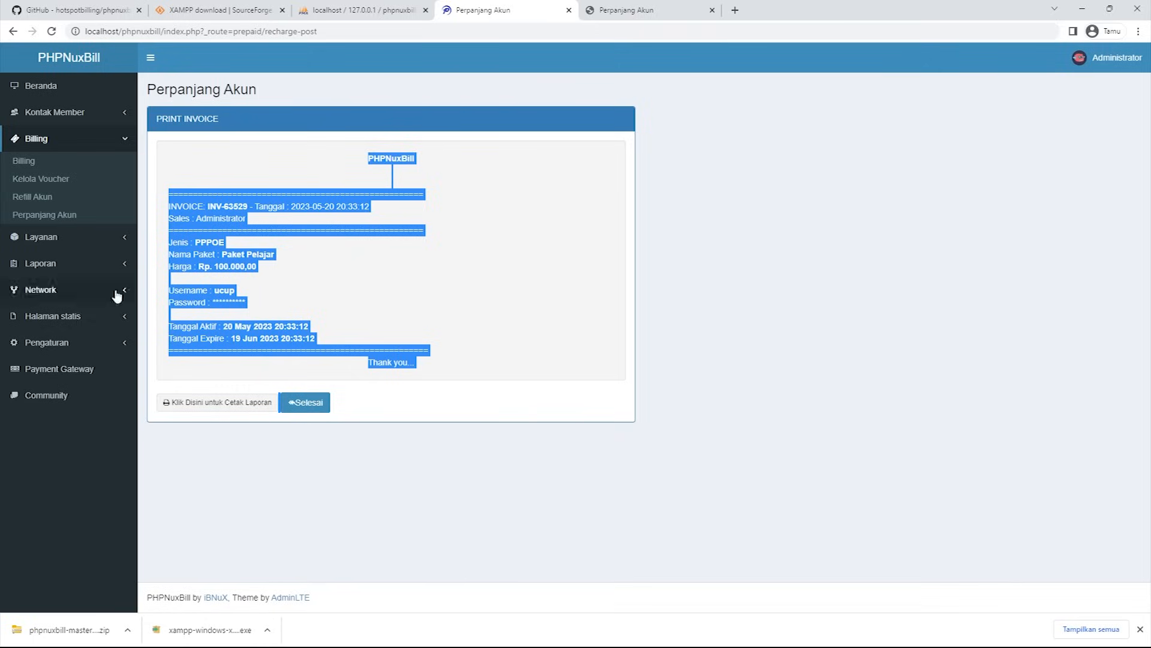
{"action": "left_click", "coordinate": [362, 460]}
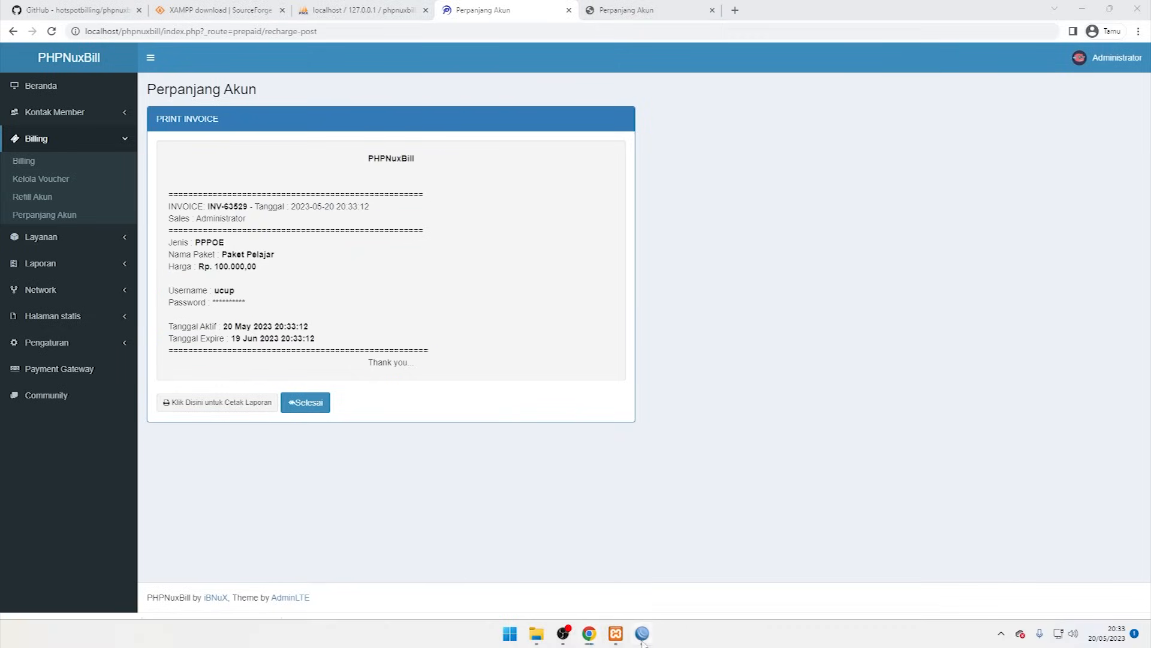
{"action": "left_click", "coordinate": [641, 634]}
List the PPP secrets and open the customer's pppoe secret on the Paket Pelajar profile.
{"action": "left_click", "coordinate": [268, 234]}
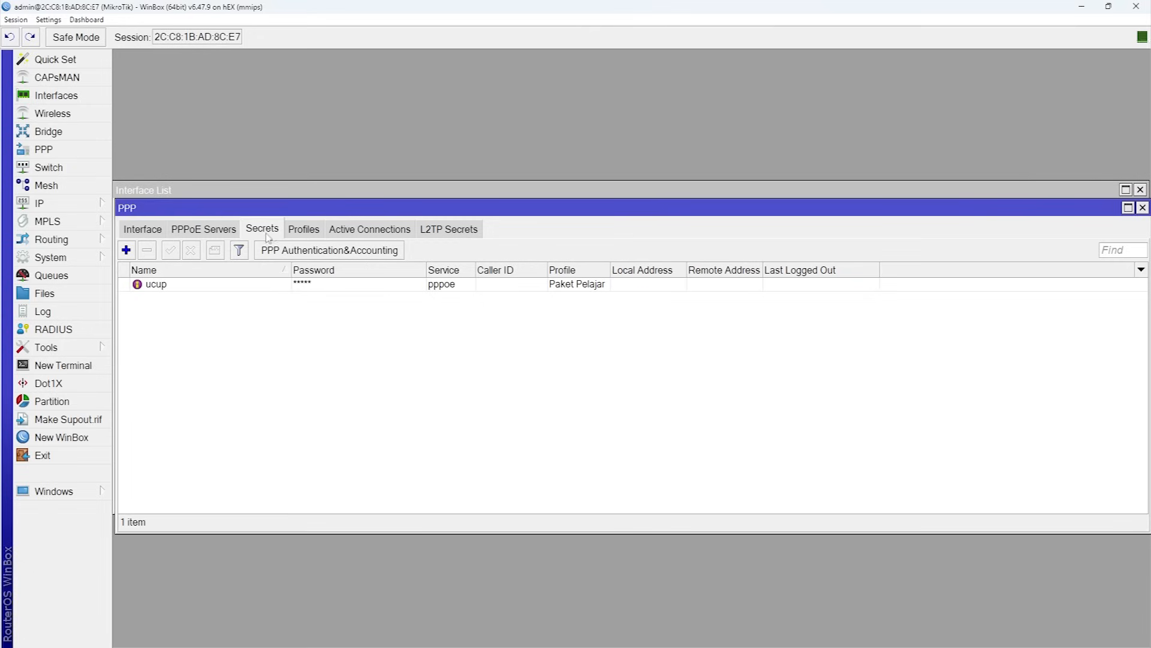
{"action": "double_click", "coordinate": [179, 285]}
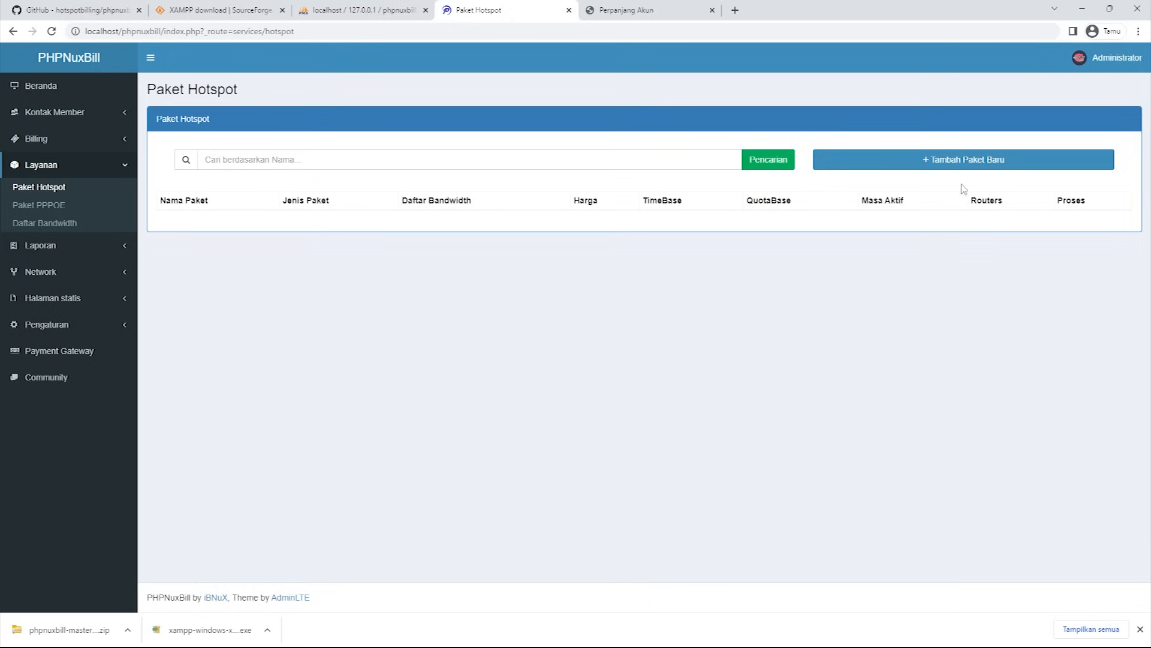
Save an Unlimited '1 Hari' hotspot plan: 2Mbps, price 5000, 1 day, Mikrotik Rb-750Gr3.
{"action": "left_click", "coordinate": [959, 161]}
{"action": "left_click", "coordinate": [338, 179]}
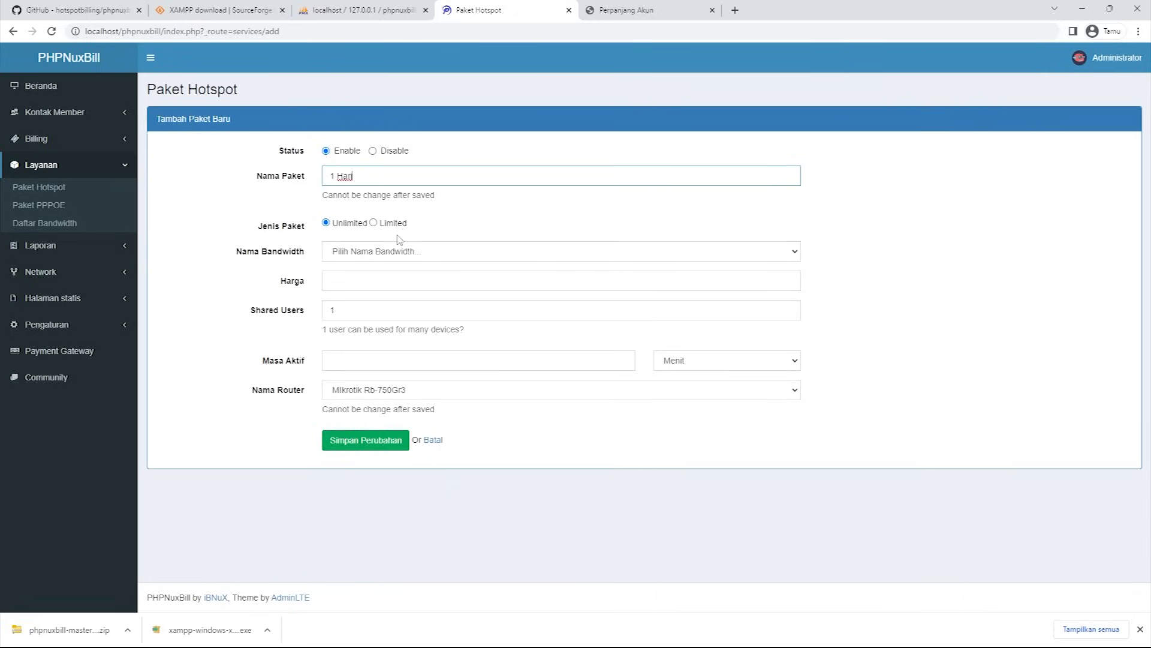
{"action": "left_click", "coordinate": [373, 222]}
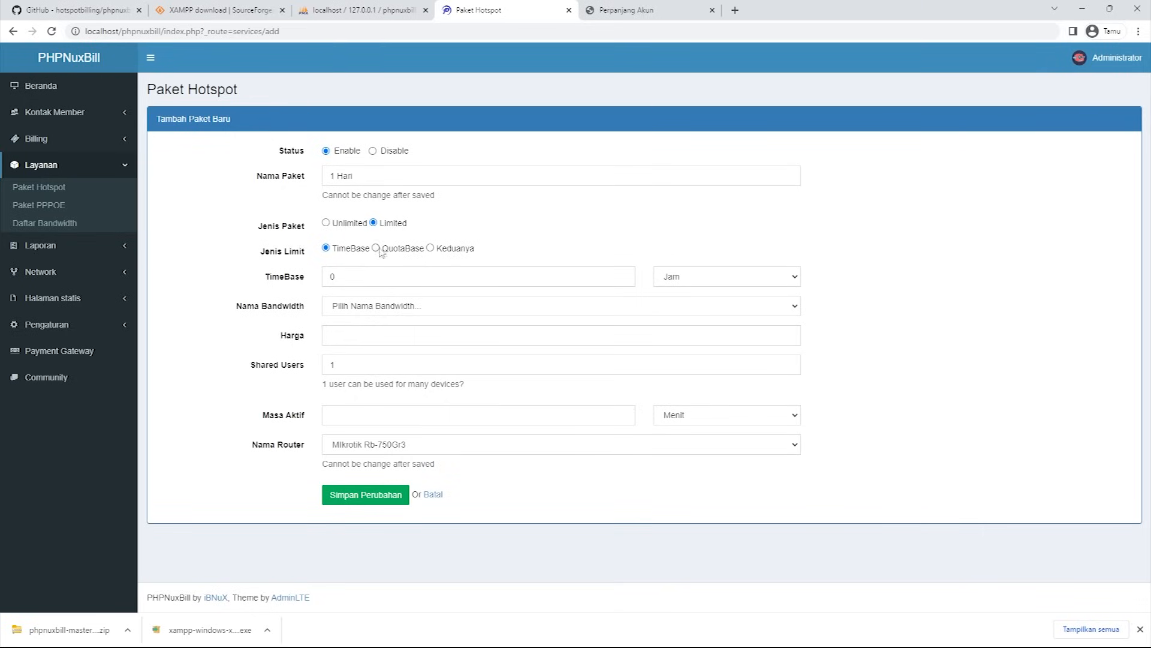
{"action": "left_click", "coordinate": [327, 223]}
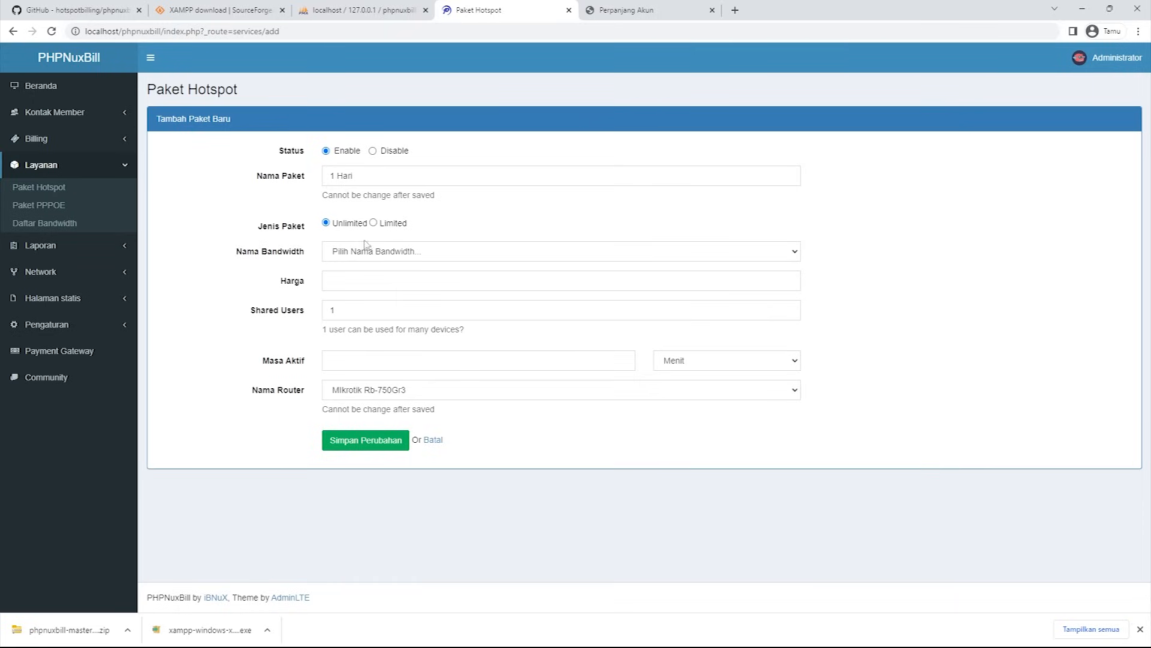
{"action": "left_click", "coordinate": [348, 261]}
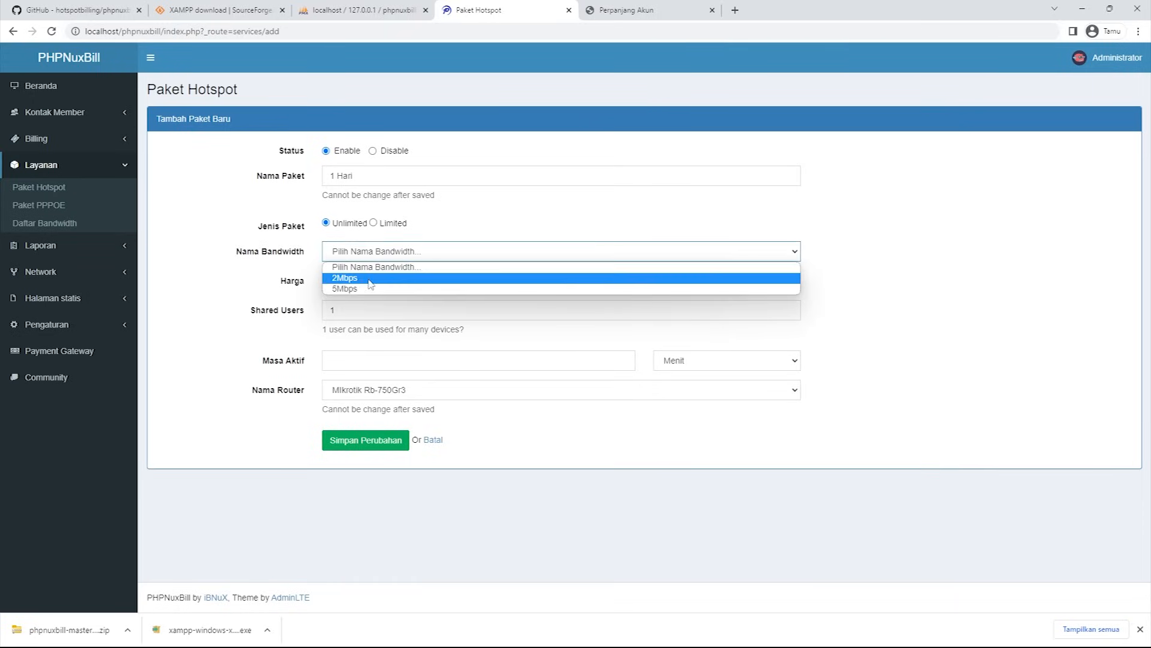
{"action": "left_click", "coordinate": [369, 280]}
{"action": "left_click", "coordinate": [379, 288]}
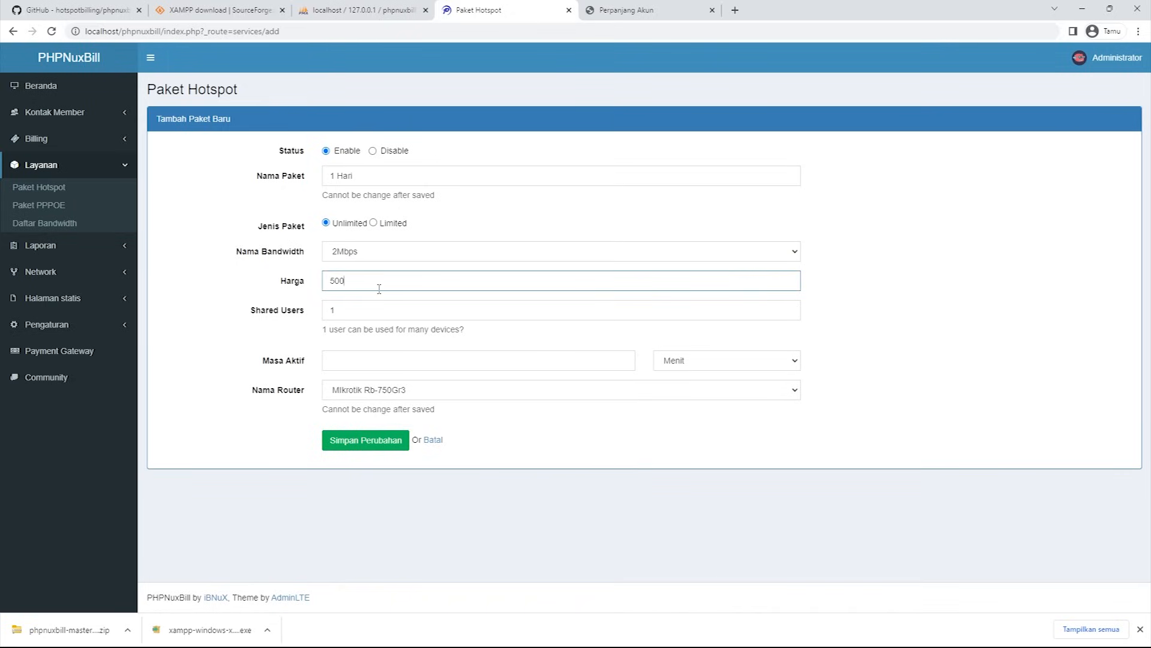
{"action": "key", "text": "Tab"}
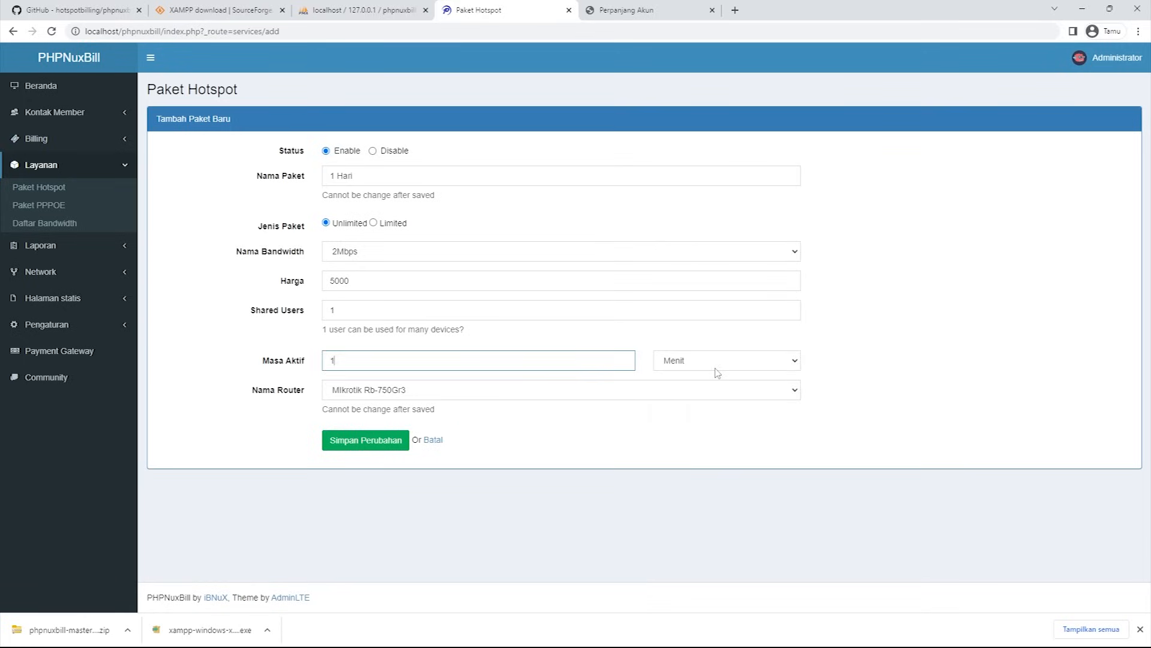
{"action": "left_click", "coordinate": [714, 366]}
{"action": "left_click", "coordinate": [711, 396]}
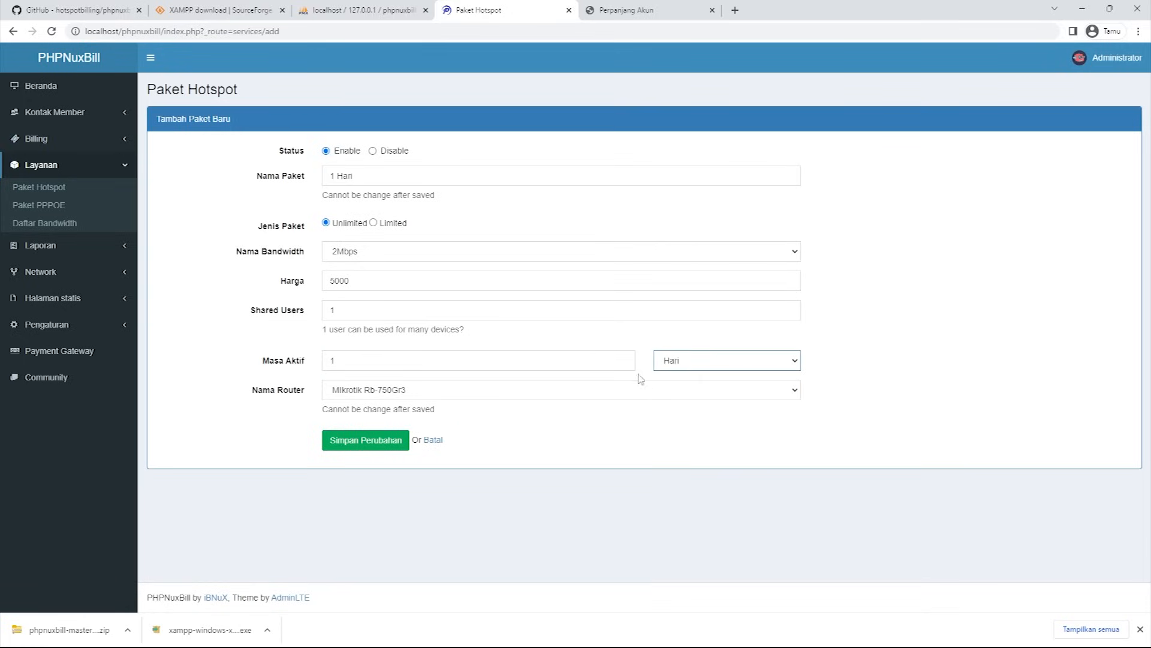
{"action": "left_click", "coordinate": [379, 443]}
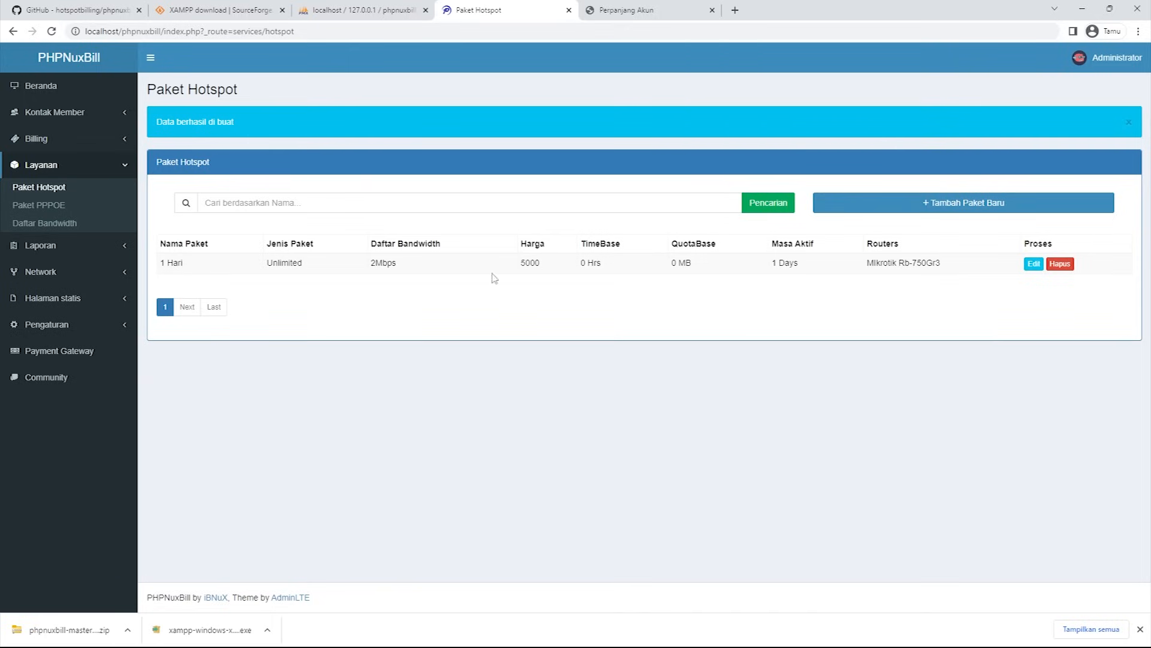
{"action": "left_click", "coordinate": [642, 637]}
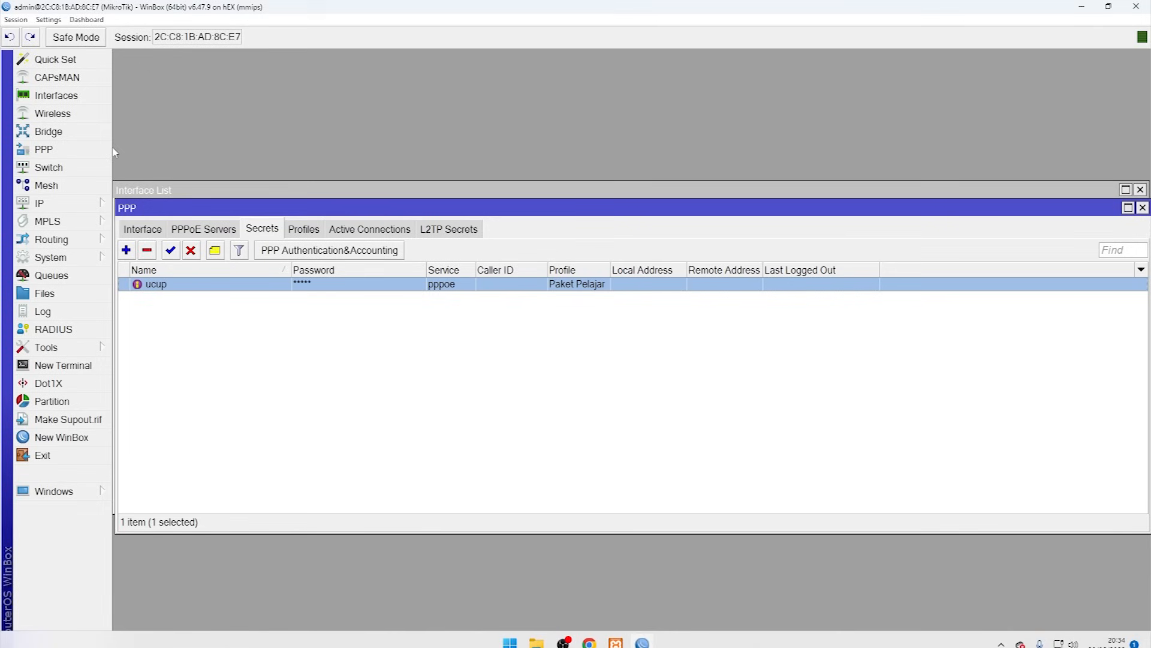
Open WinBox's Hotspot User Profiles and inspect the 1 Hari profile's 2M/2M rate limit.
{"action": "left_click", "coordinate": [90, 205]}
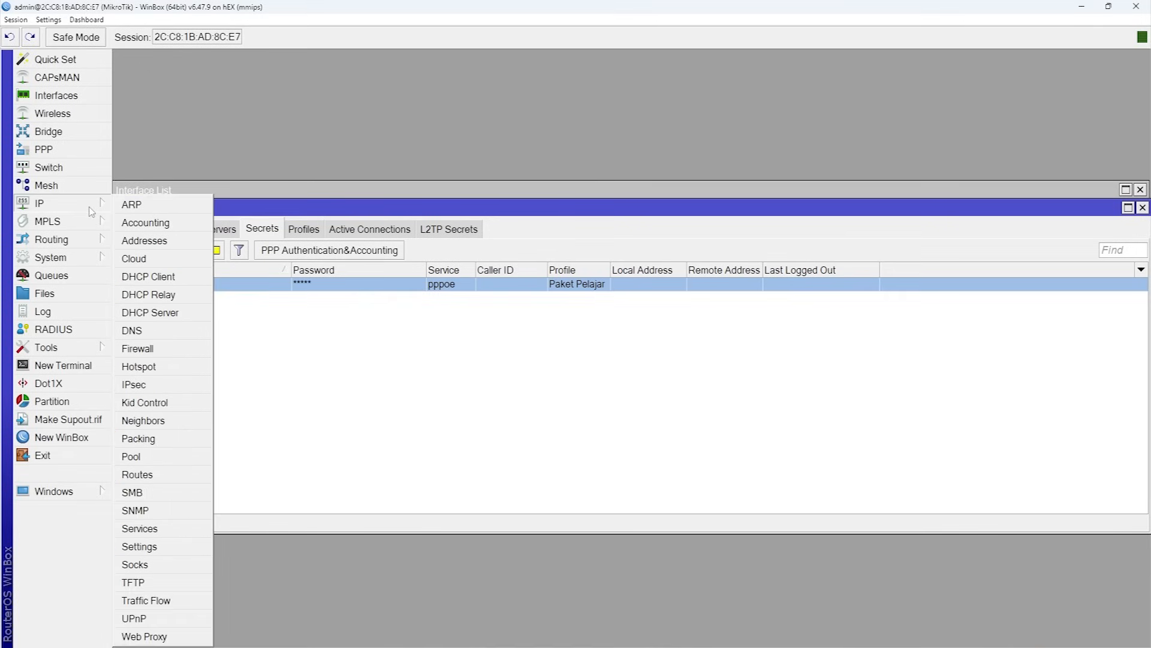
{"action": "left_click", "coordinate": [139, 367]}
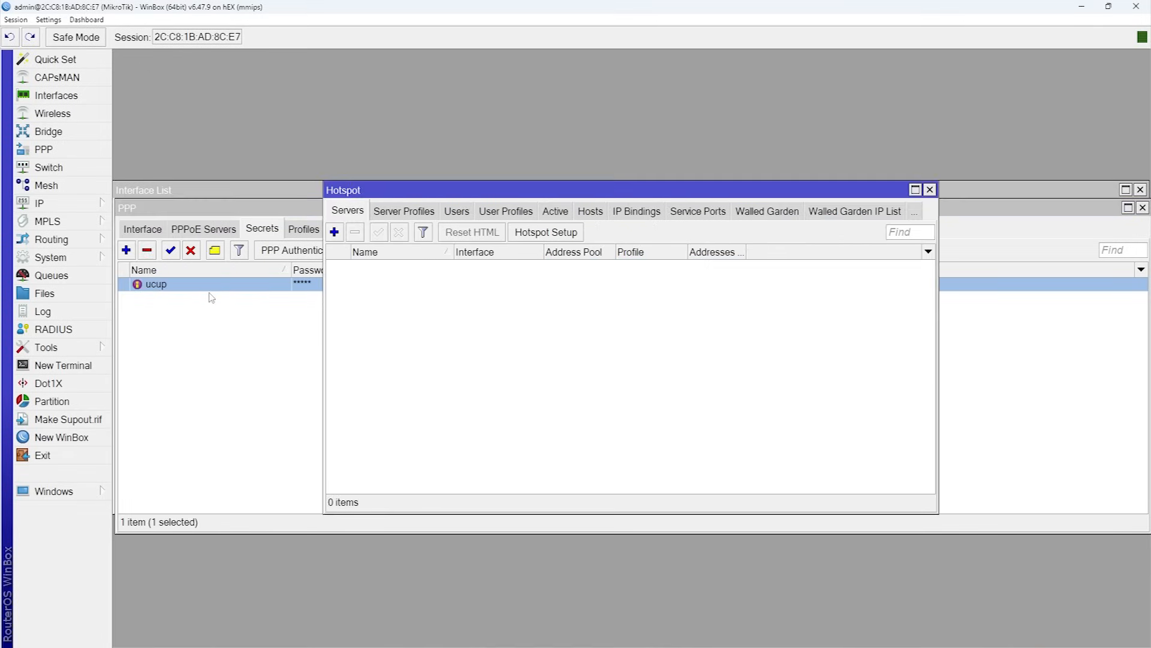
{"action": "left_click", "coordinate": [405, 211]}
{"action": "left_click", "coordinate": [456, 213]}
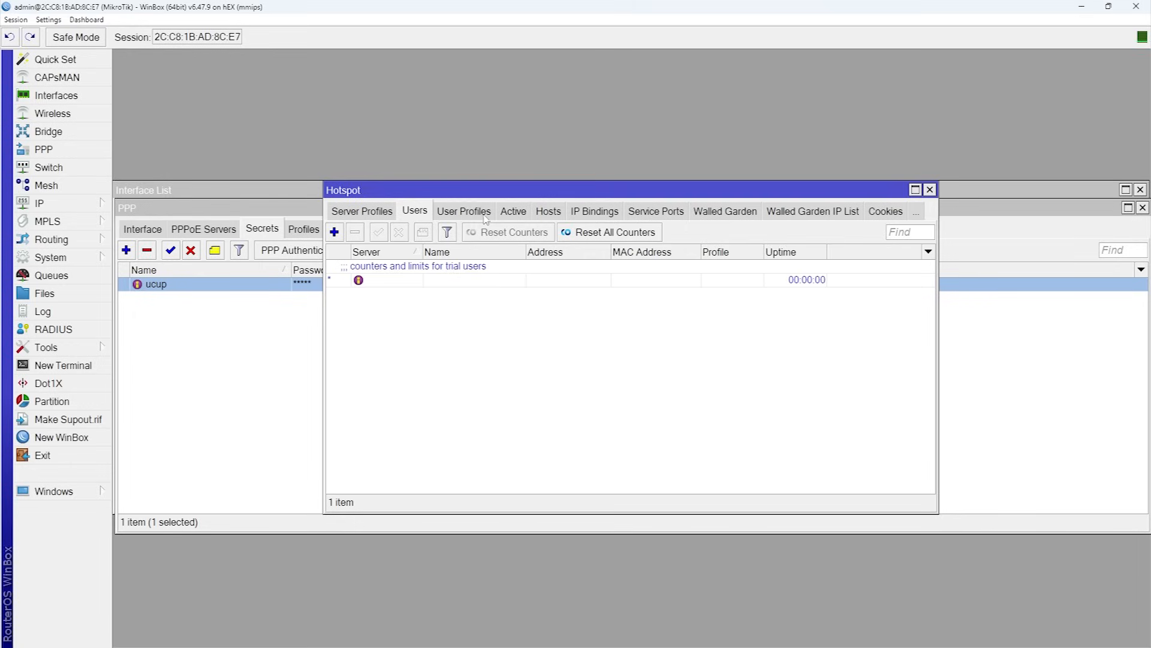
{"action": "left_click", "coordinate": [489, 216]}
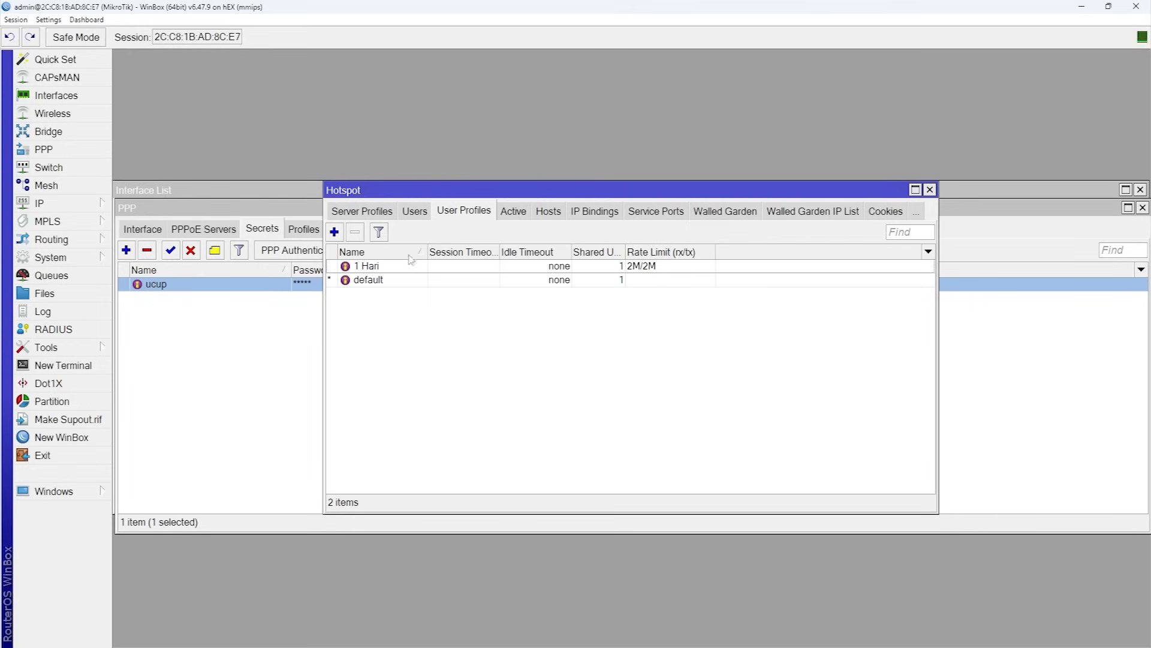
{"action": "left_click", "coordinate": [381, 270]}
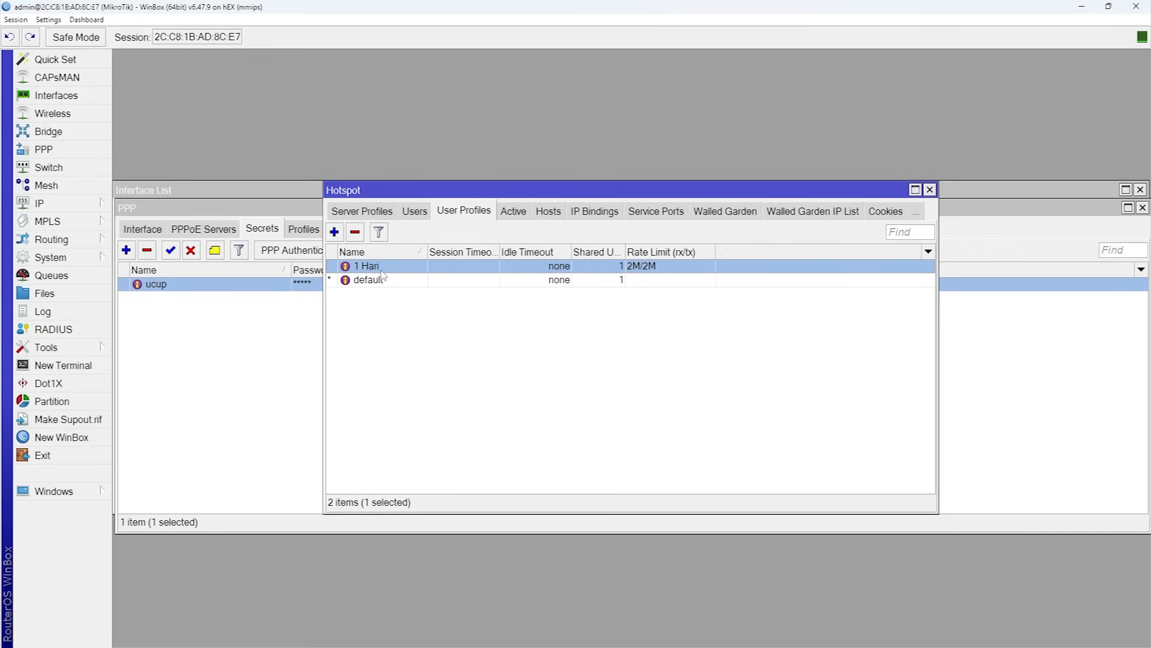
{"action": "double_click", "coordinate": [391, 269]}
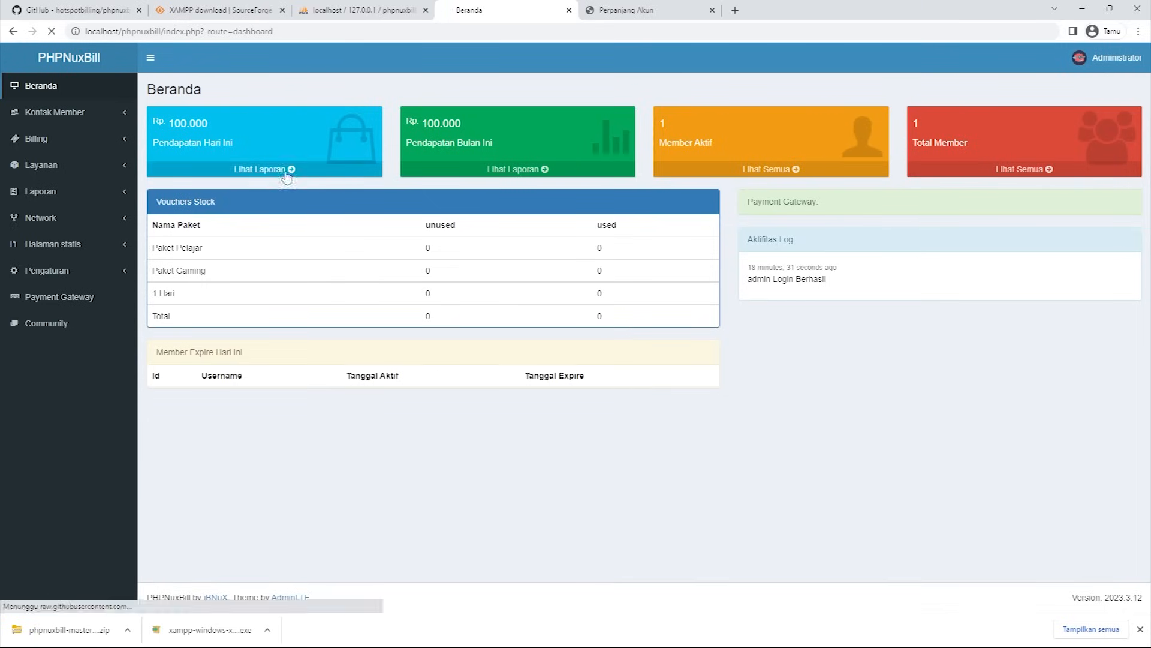
Check today's income report with the Rp. 100.000 PPPoE transaction, then open the Paket Hotspot list.
{"action": "left_click", "coordinate": [264, 169]}
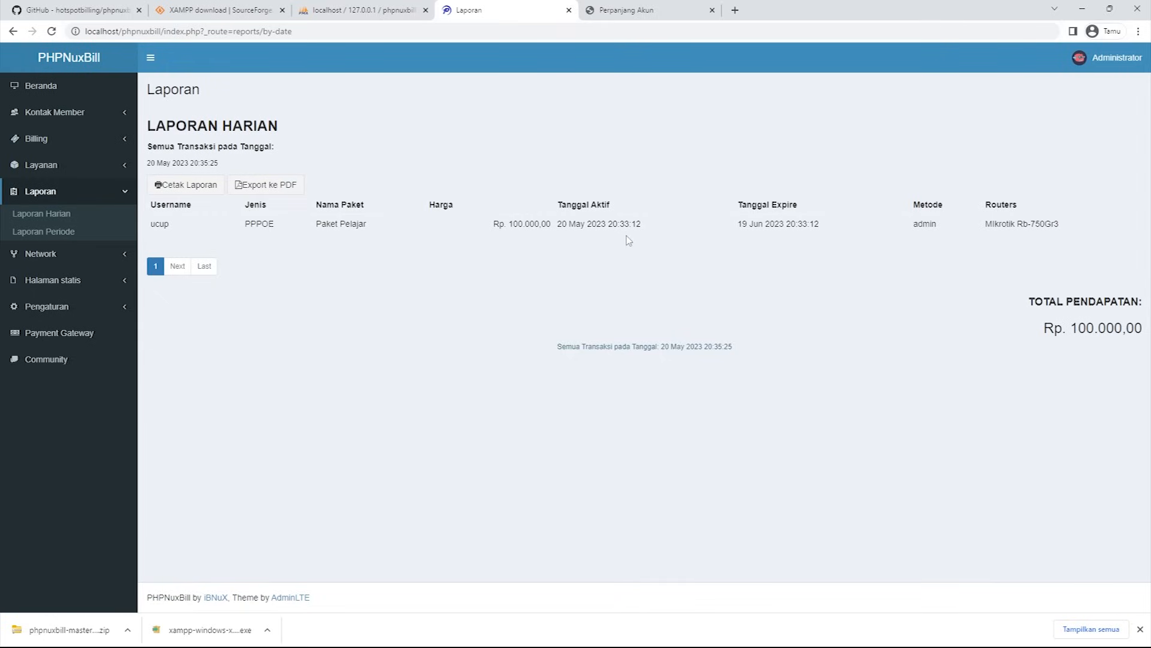
{"action": "left_click", "coordinate": [18, 89]}
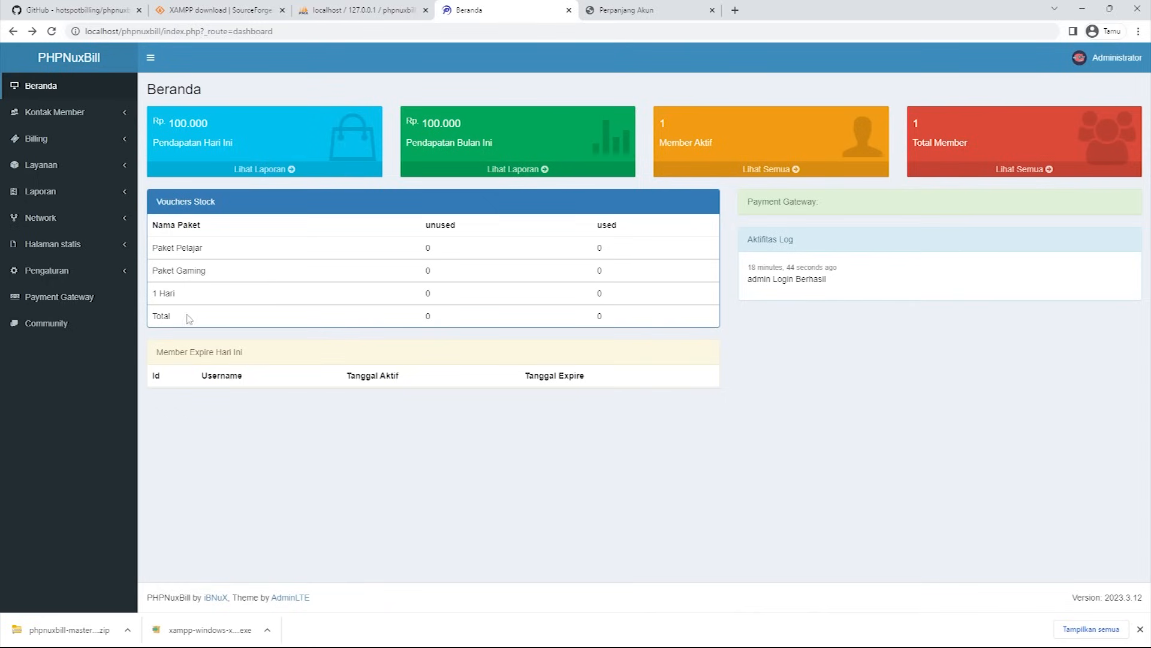
{"action": "left_click", "coordinate": [111, 193]}
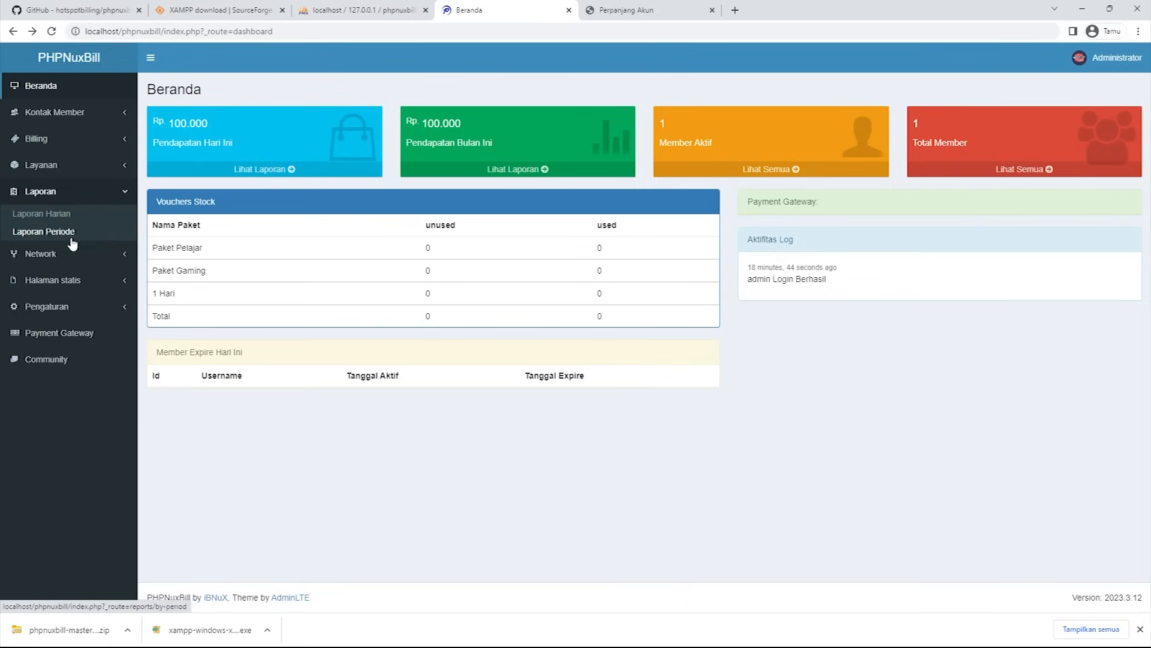
{"action": "left_click", "coordinate": [102, 165]}
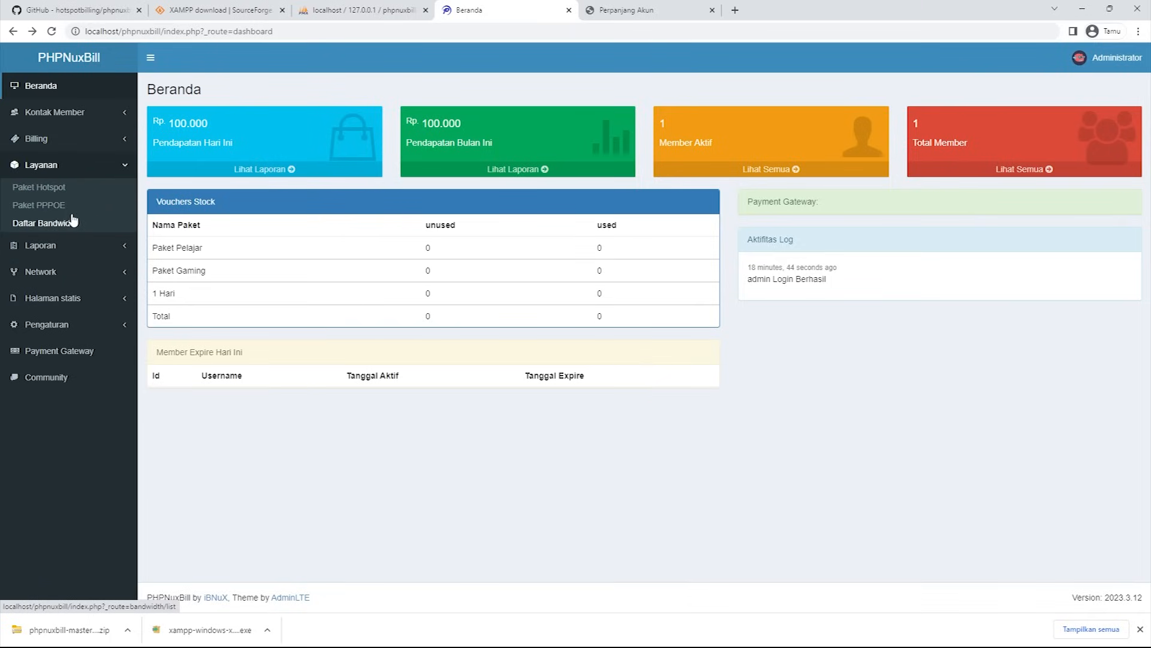
{"action": "left_click", "coordinate": [71, 192]}
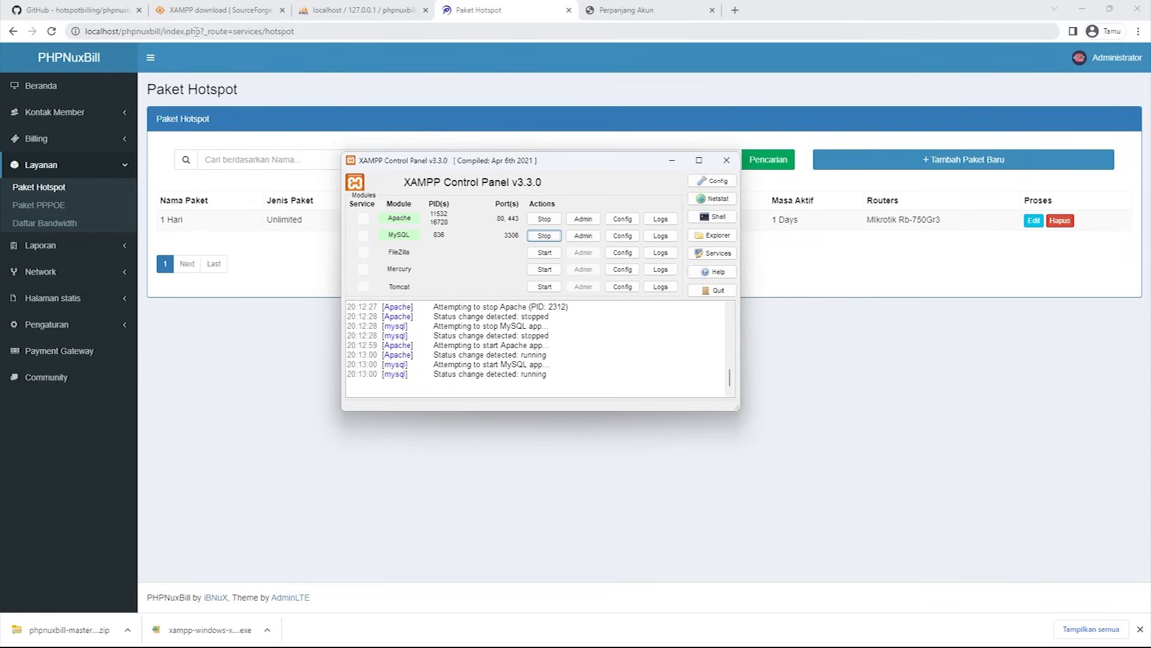
{"action": "left_click", "coordinate": [314, 31]}
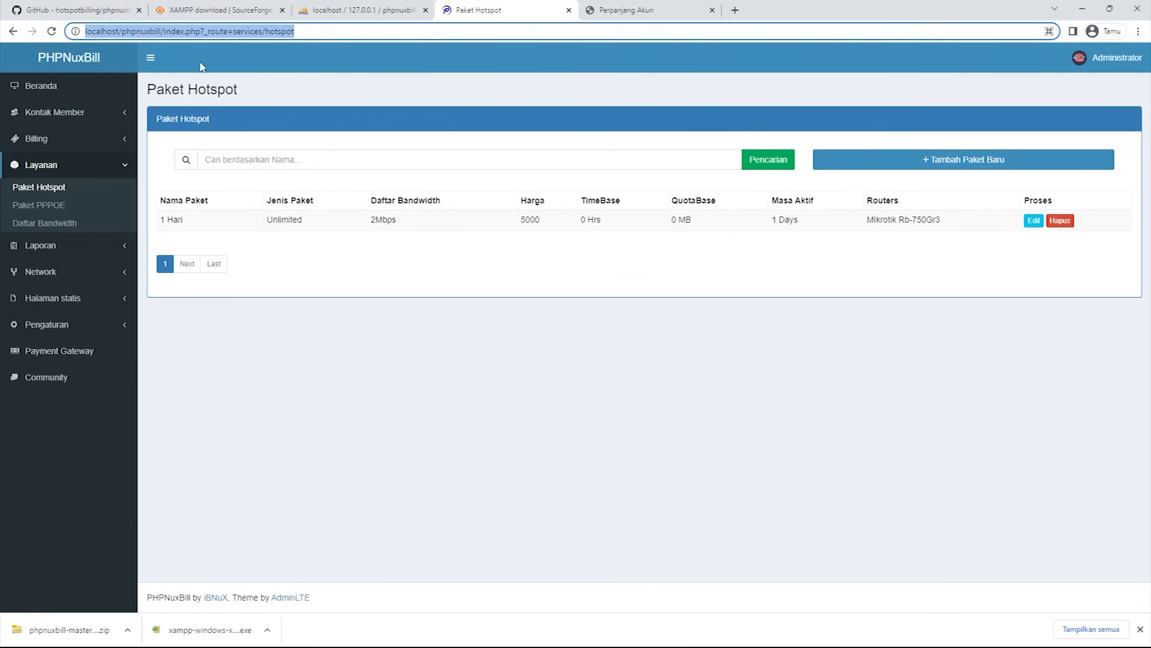